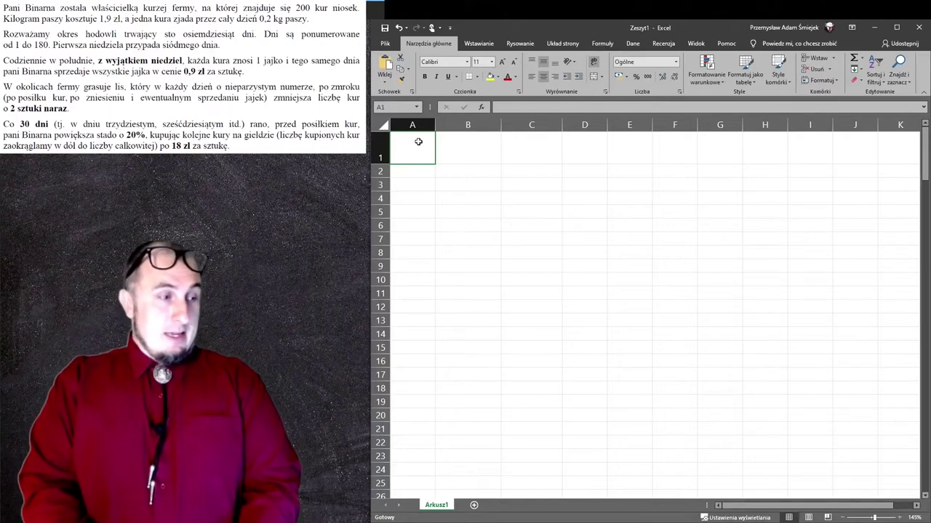
- Head column A 'DNI' and fill days 1 through 180 into A2:A181
{"action": "type", "text": "DNI"}
{"action": "key", "text": "Return"}
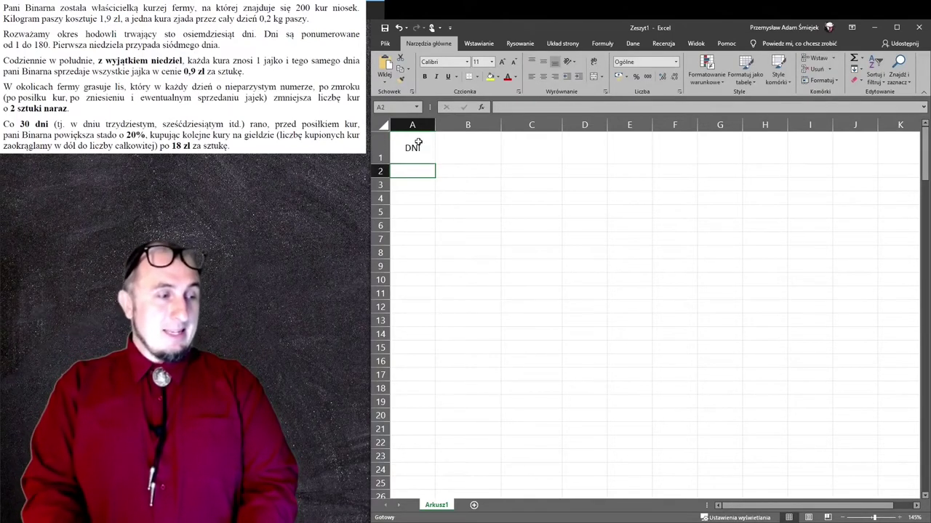
{"action": "type", "text": "1"}
{"action": "key", "text": "Return"}
{"action": "type", "text": "2"}
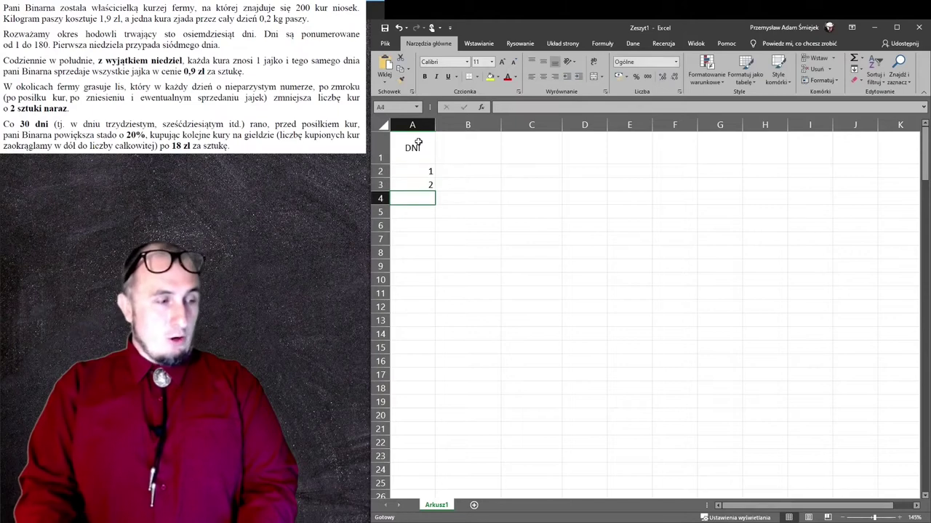
{"action": "key", "text": "shift+Up"}
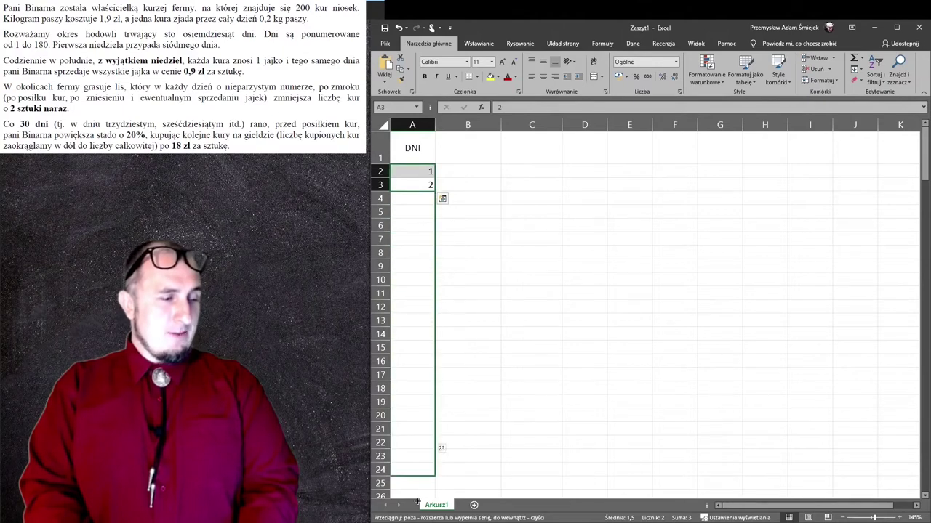
{"action": "left_click_drag", "start_coordinate": [417, 504], "coordinate": [418, 510]}
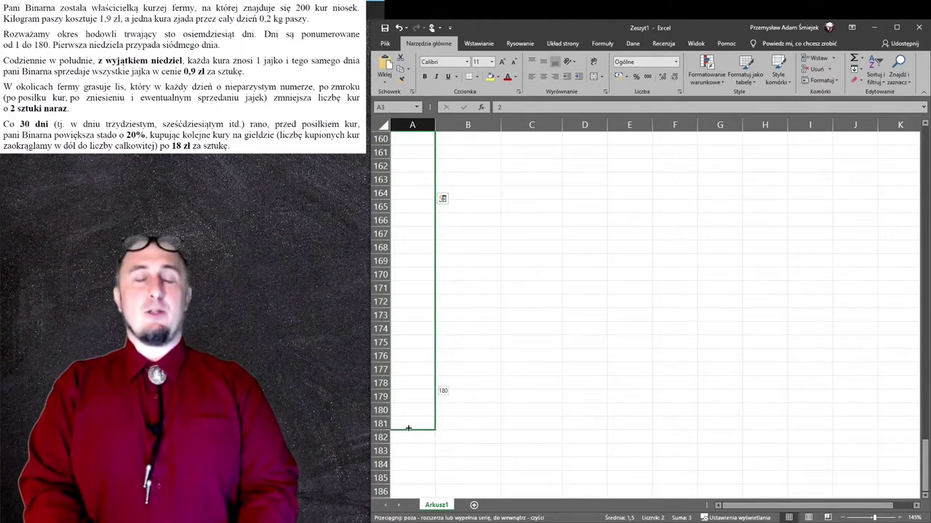
{"action": "left_click_drag", "start_coordinate": [408, 428], "coordinate": [422, 427]}
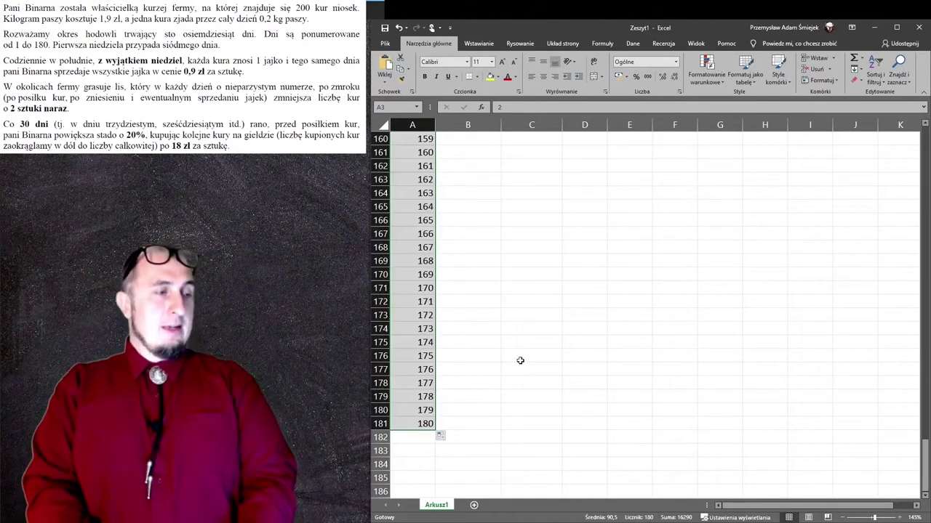
{"action": "scroll", "coordinate": [519, 360], "scroll_direction": "up", "scroll_amount": 20}
{"action": "left_click", "coordinate": [456, 257]}
{"action": "key", "text": "ctrl+Up"}
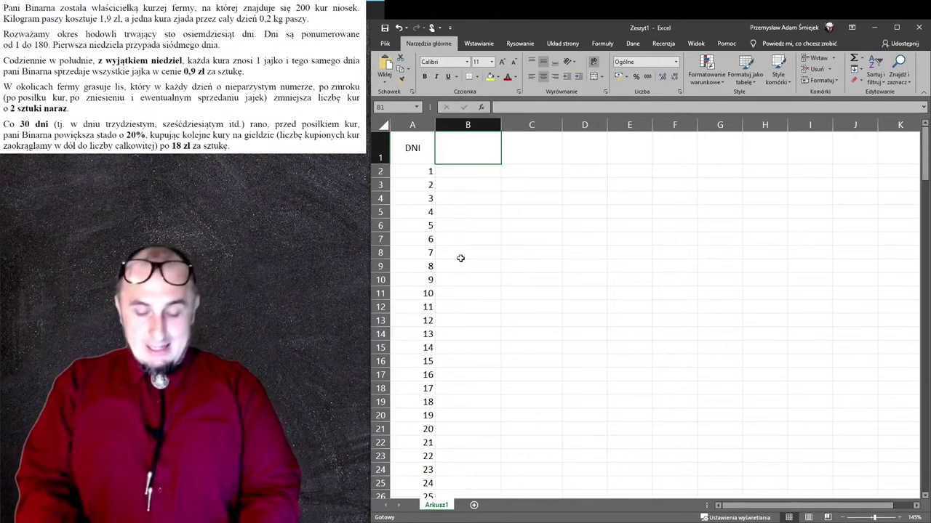
- Enter the 'Ile kur' header in B1 and a starting flock of 200 in B2
{"action": "type", "text": "Ile kur"}
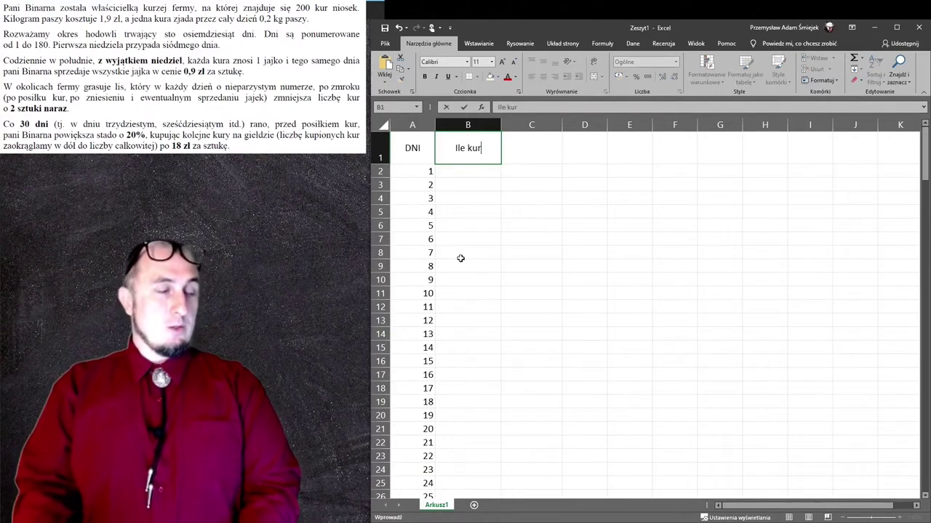
{"action": "key", "text": "Return"}
{"action": "type", "text": "200"}
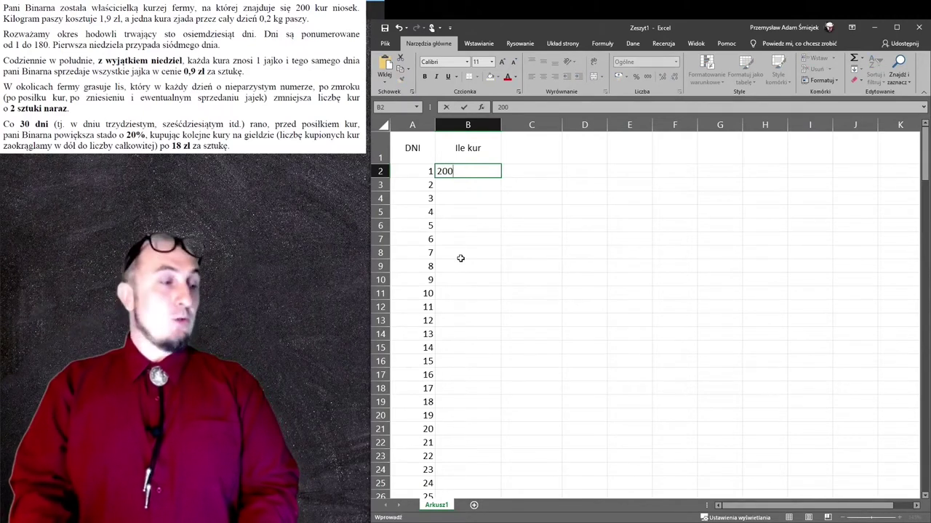
{"action": "key", "text": "Return"}
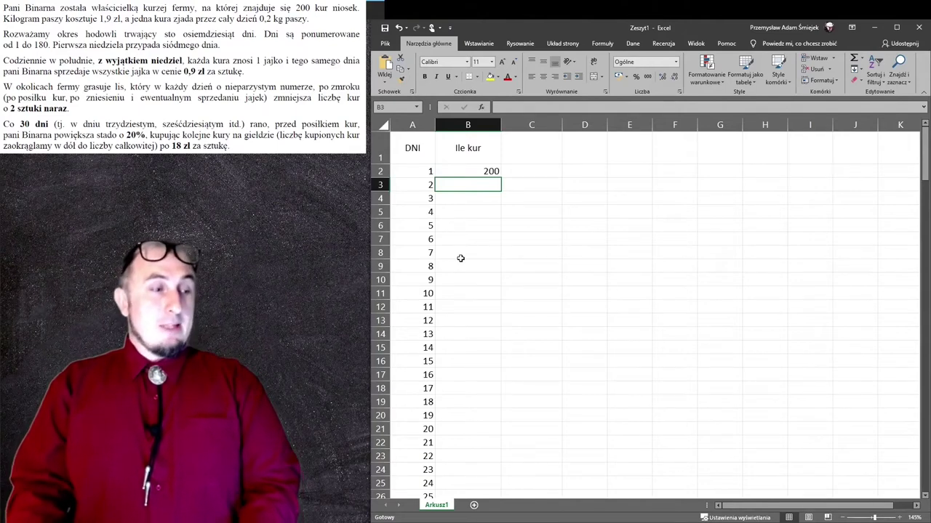
{"action": "key", "text": "Right"}
{"action": "key", "text": "Up"}
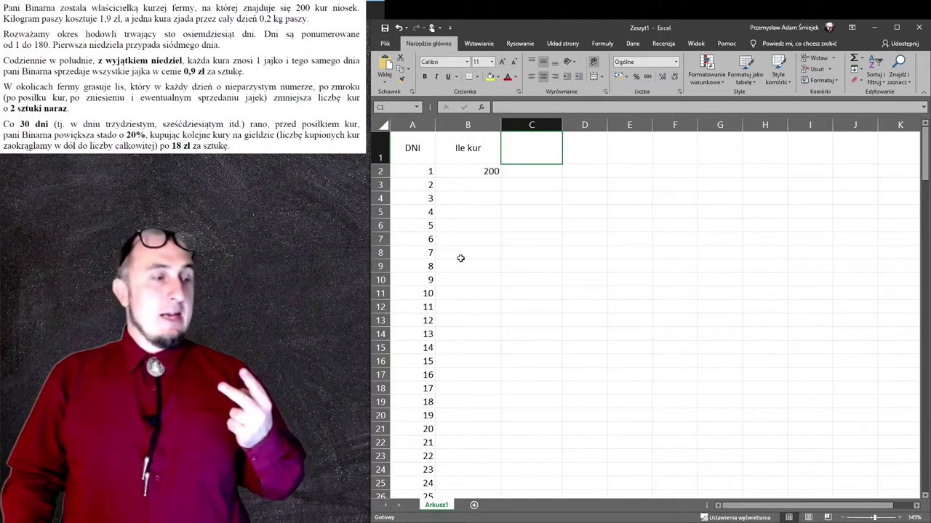
- Head column C 'Ile zje lis'
{"action": "key", "text": "Down"}
{"action": "key", "text": "Down"}
{"action": "key", "text": "Left"}
{"action": "key", "text": "Right"}
{"action": "key", "text": "Up"}
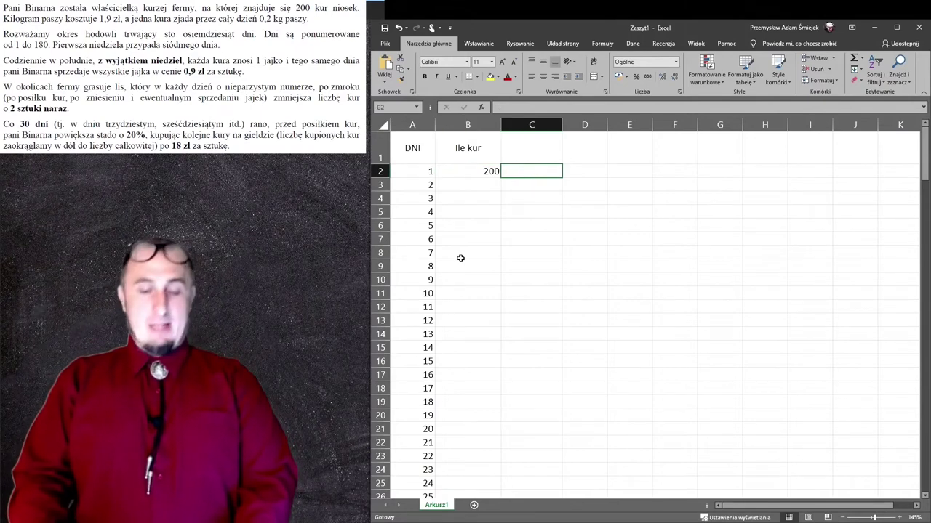
{"action": "key", "text": "Up"}
{"action": "type", "text": "Ile zje lis"}
{"action": "key", "text": "Return"}
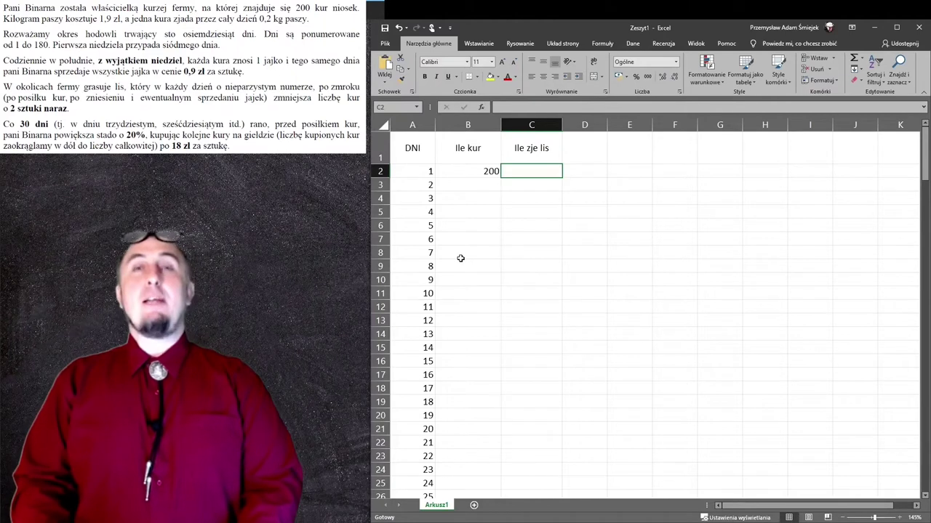
- In C2, enter =JEŻELI(MOD(A2;2)=0;0;2) so odd days lose 2 chickens
{"action": "type", "text": "="}
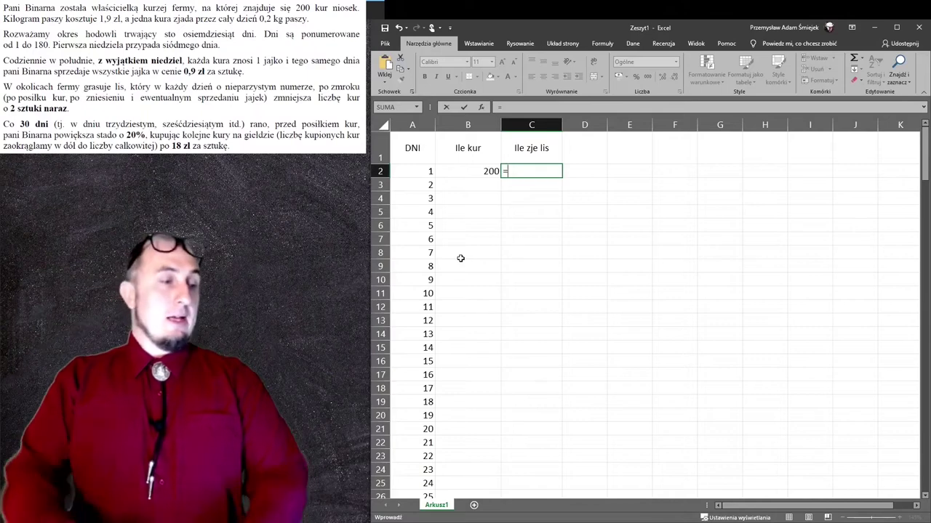
{"action": "type", "text": "jeż"}
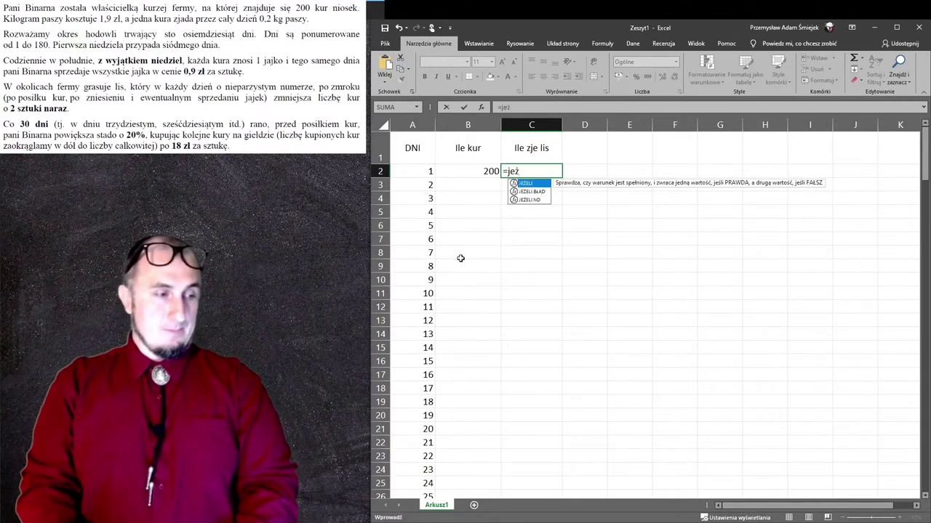
{"action": "key", "text": "Tab"}
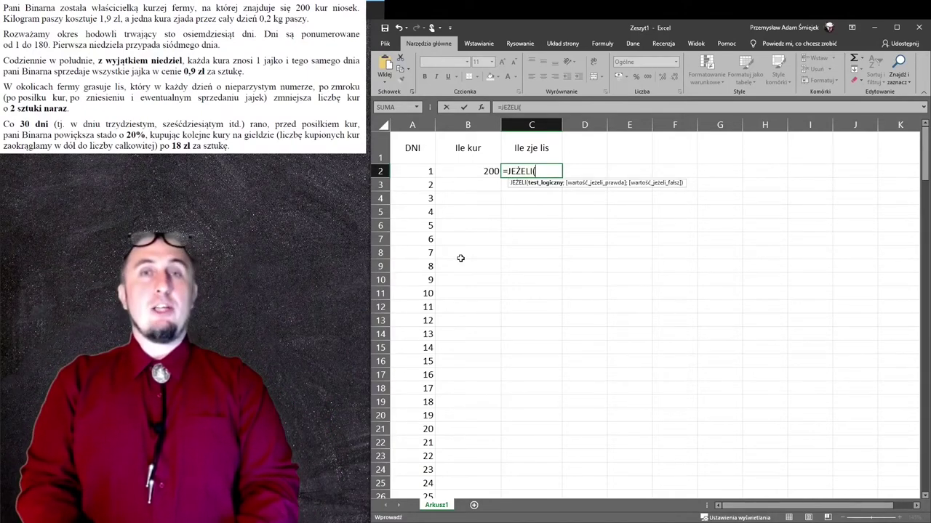
{"action": "type", "text": "mod("}
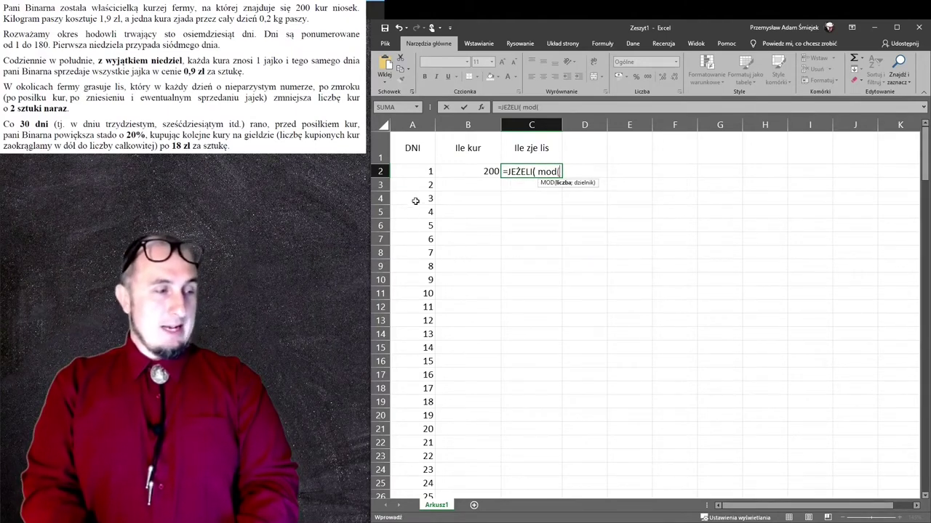
{"action": "left_click", "coordinate": [415, 172]}
{"action": "type", "text": ";"}
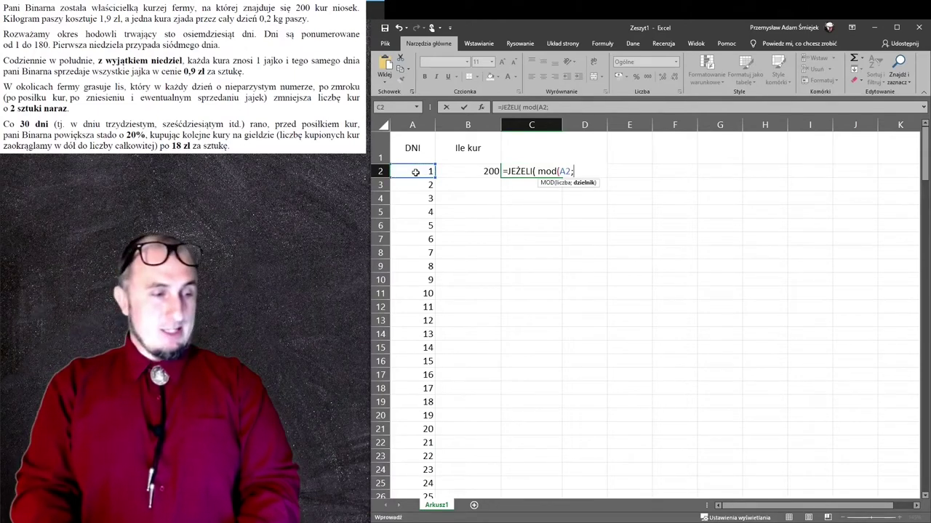
{"action": "type", "text": "2)"}
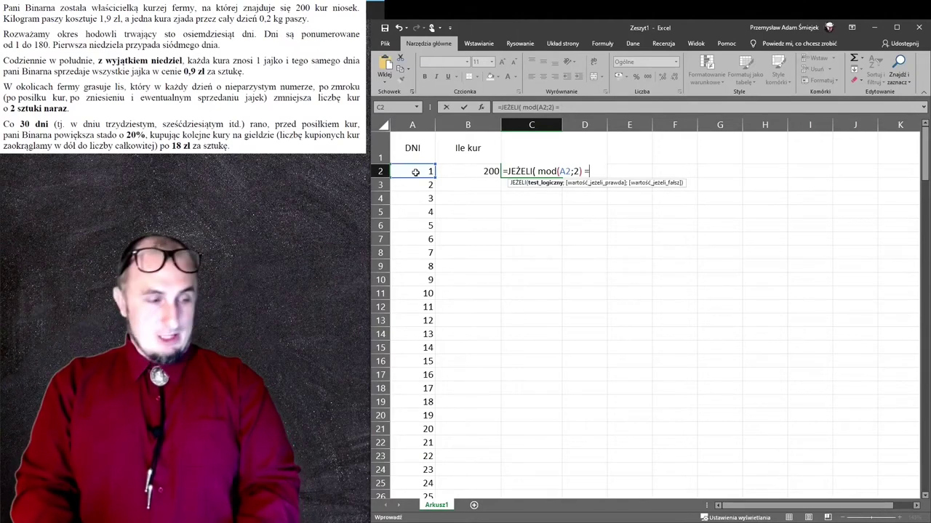
{"action": "type", "text": " = 0"}
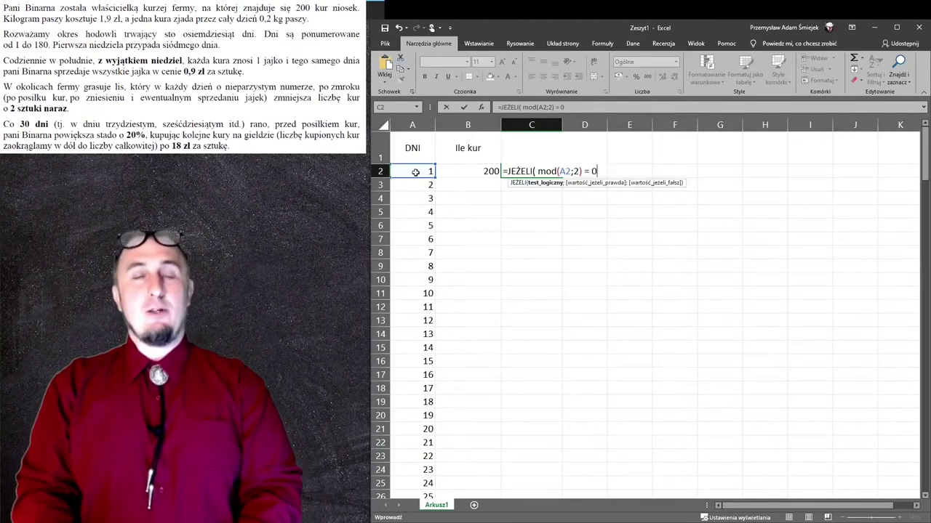
{"action": "type", "text": ";"}
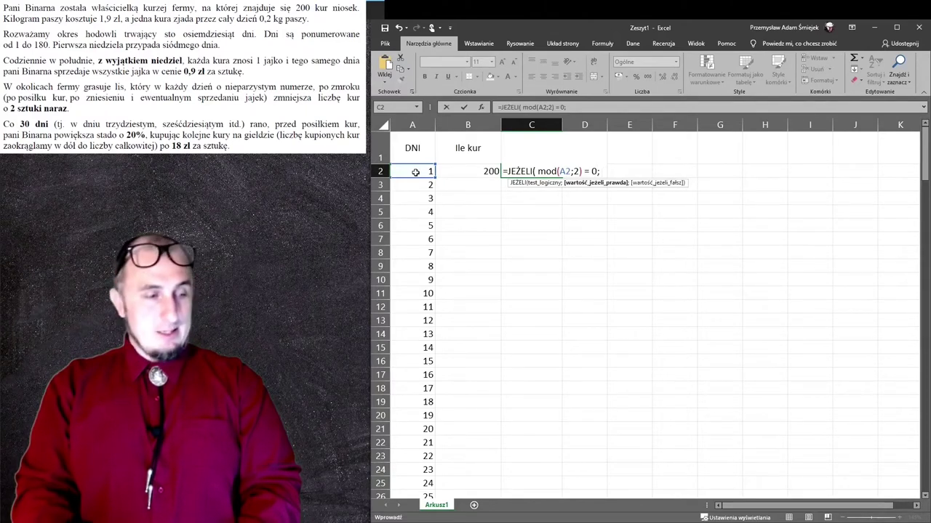
{"action": "type", "text": " 0; 2 "}
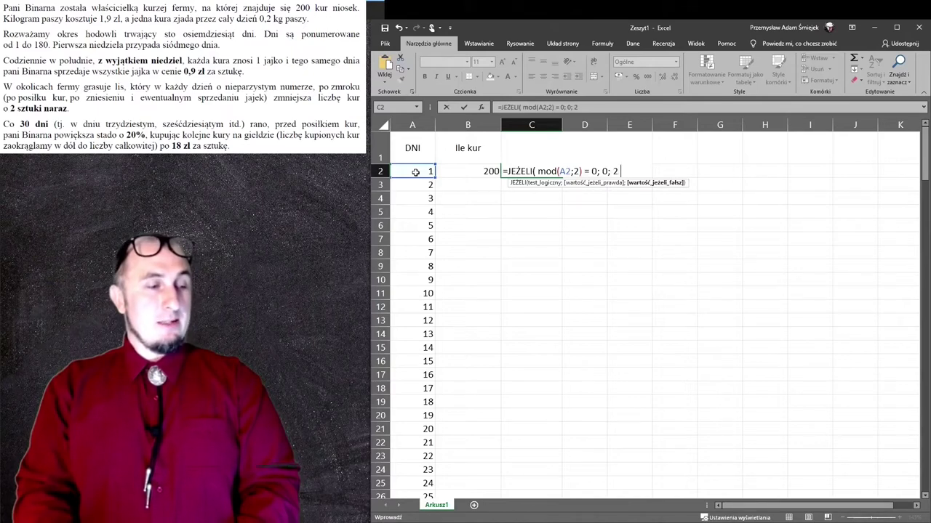
{"action": "type", "text": ")"}
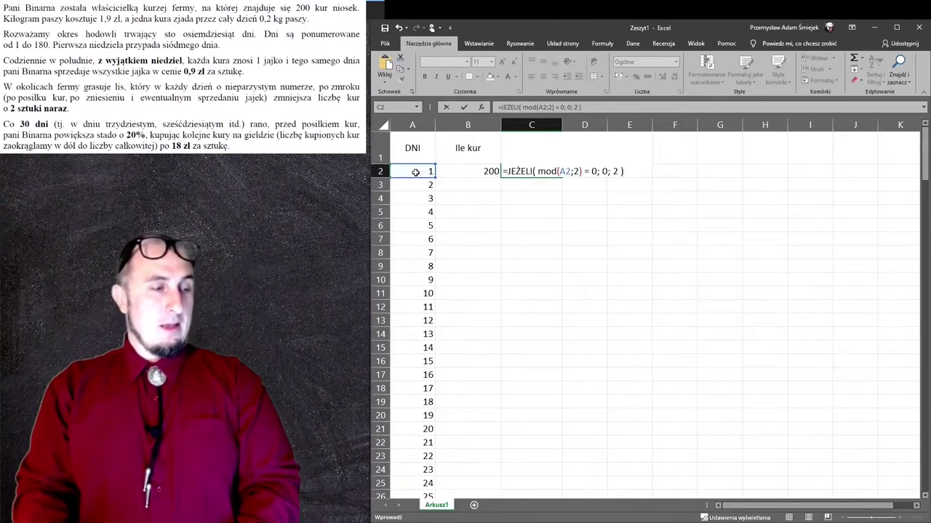
{"action": "key", "text": "Return"}
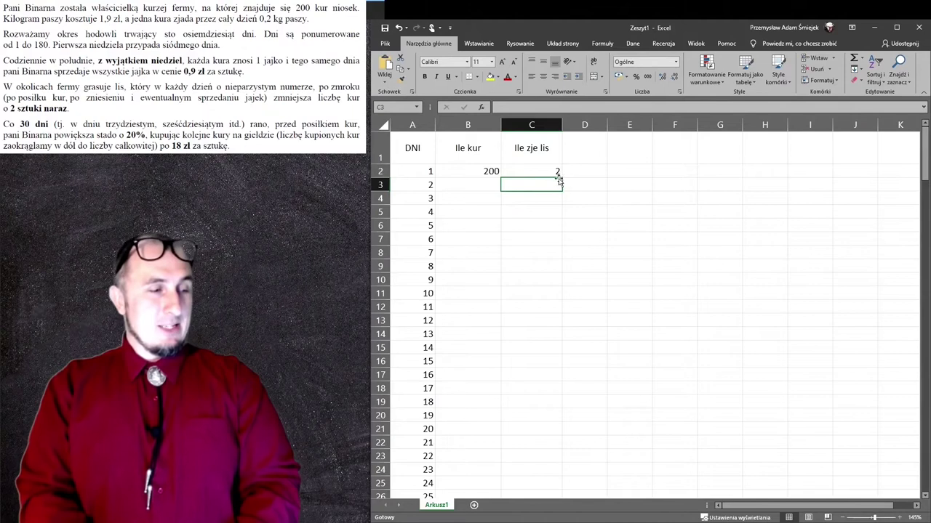
- Copy the C2 fox formula down to C14 and check the results
{"action": "left_click", "coordinate": [543, 175]}
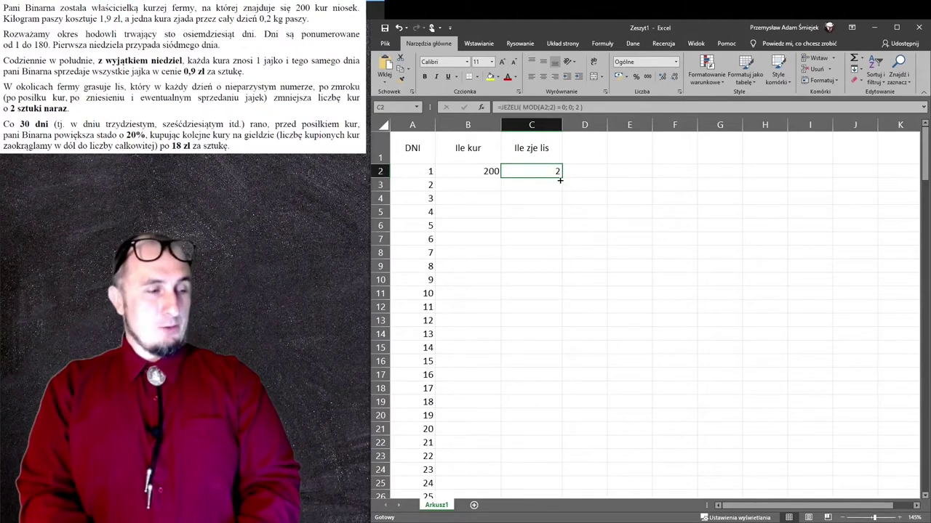
{"action": "left_click_drag", "start_coordinate": [562, 177], "coordinate": [567, 337]}
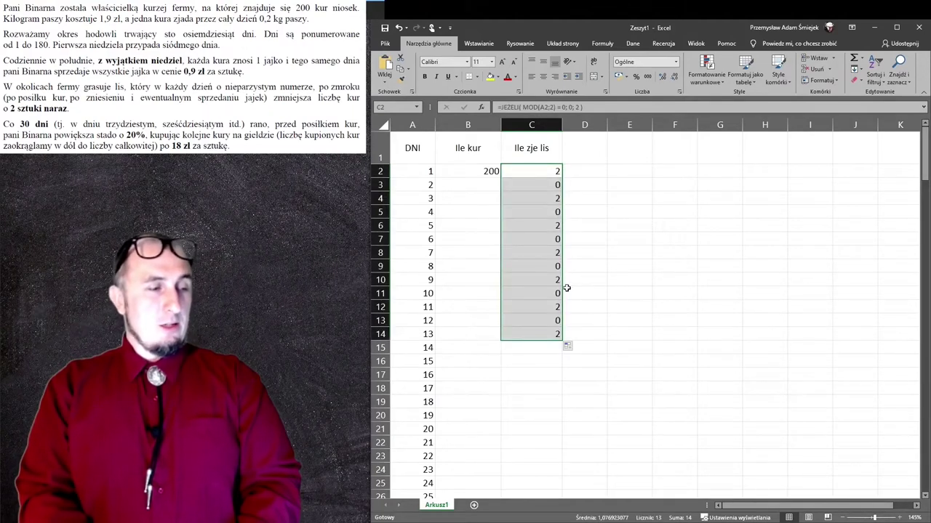
{"action": "left_click", "coordinate": [540, 184]}
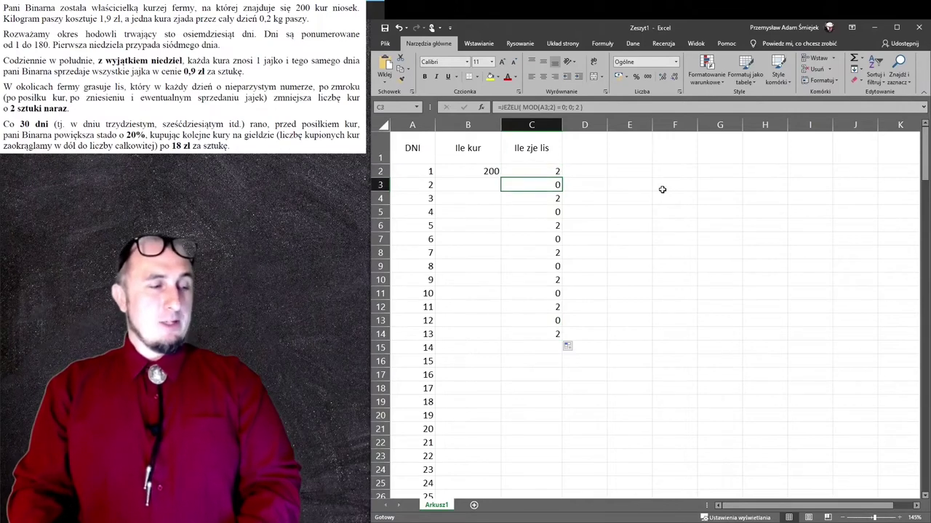
{"action": "key", "text": "Down"}
{"action": "key", "text": "Down"}
{"action": "key", "text": "Down"}
{"action": "key", "text": "Down"}
{"action": "key", "text": "Down"}
{"action": "key", "text": "Down"}
{"action": "key", "text": "Down"}
{"action": "key", "text": "Down"}
{"action": "key", "text": "Down"}
{"action": "key", "text": "Down"}
{"action": "key", "text": "Up"}
{"action": "key", "text": "Up"}
{"action": "key", "text": "Up"}
{"action": "key", "text": "Up"}
{"action": "key", "text": "Up"}
{"action": "key", "text": "Up"}
{"action": "key", "text": "Up"}
{"action": "key", "text": "Down"}
- Edit C2 so even days return an empty string "" instead of 0
{"action": "key", "text": "F2"}
{"action": "key", "text": "Left"}
{"action": "key", "text": "Left"}
{"action": "key", "text": "Left"}
{"action": "key", "text": "Left"}
{"action": "key", "text": "Left"}
{"action": "key", "text": "BackSpace"}
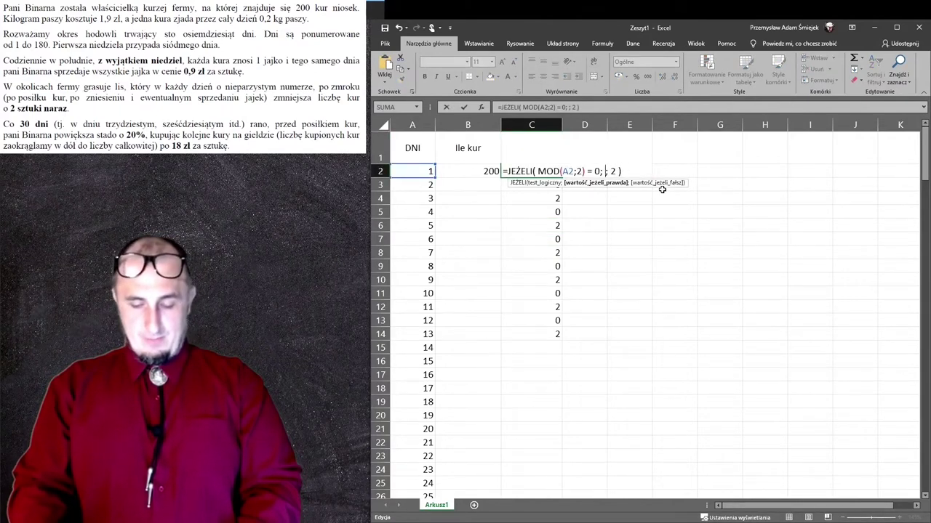
{"action": "type", "text": "\"-"}
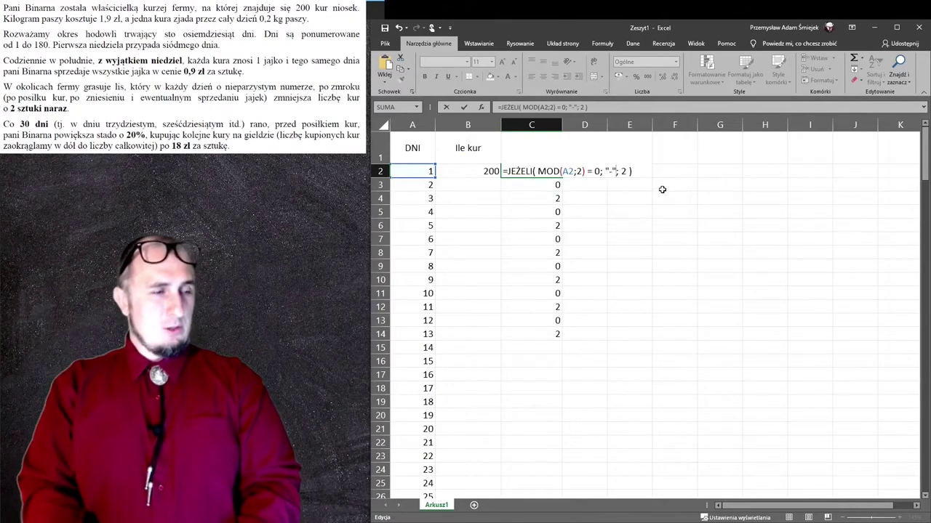
{"action": "key", "text": "Return"}
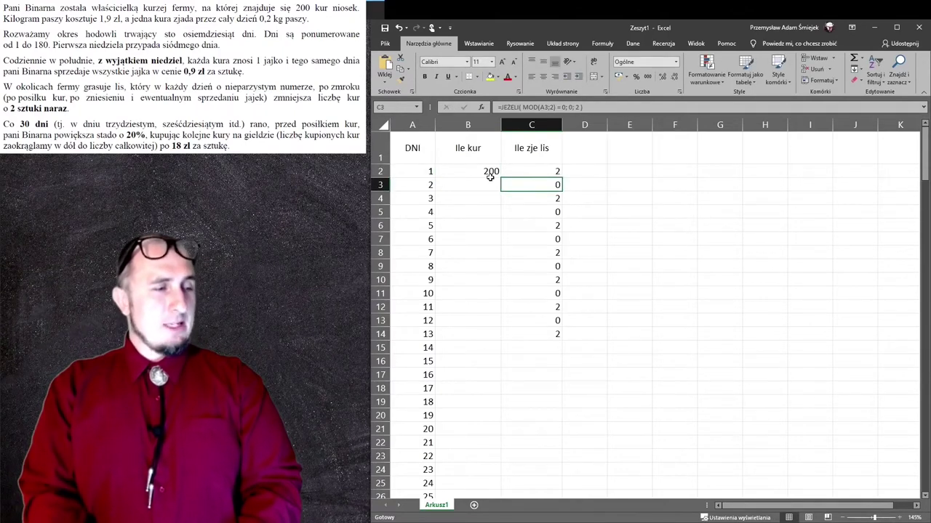
- Reconfirm the C2 fox formula and copy it down to C15
{"action": "left_click", "coordinate": [511, 175]}
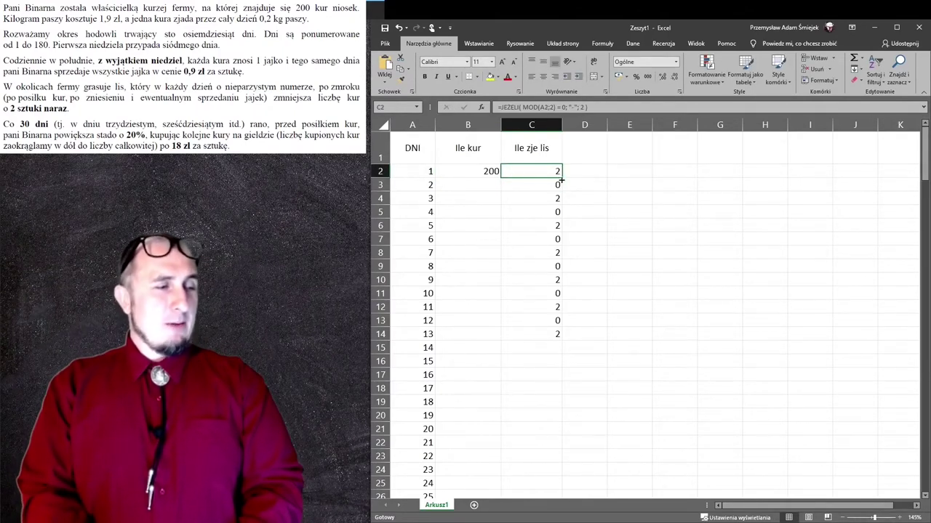
{"action": "double_click", "coordinate": [555, 173]}
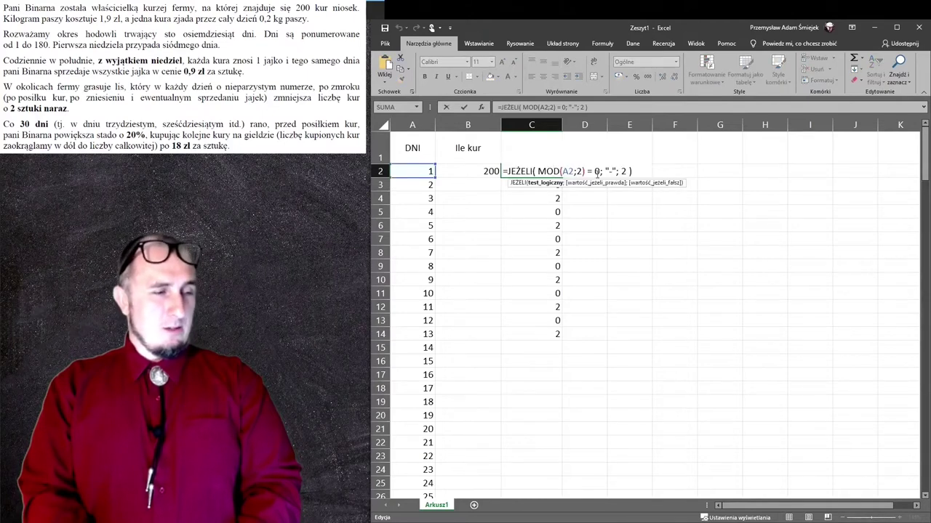
{"action": "key", "text": "Return"}
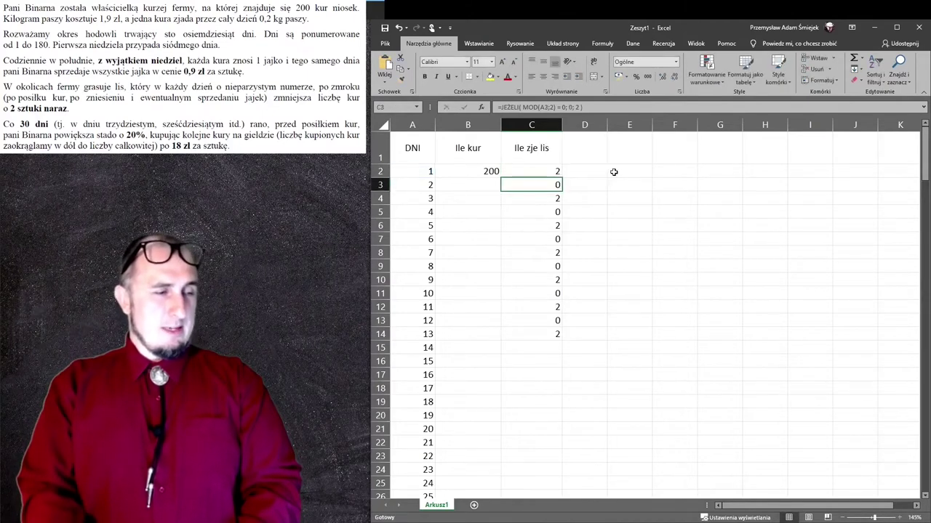
{"action": "left_click", "coordinate": [555, 172]}
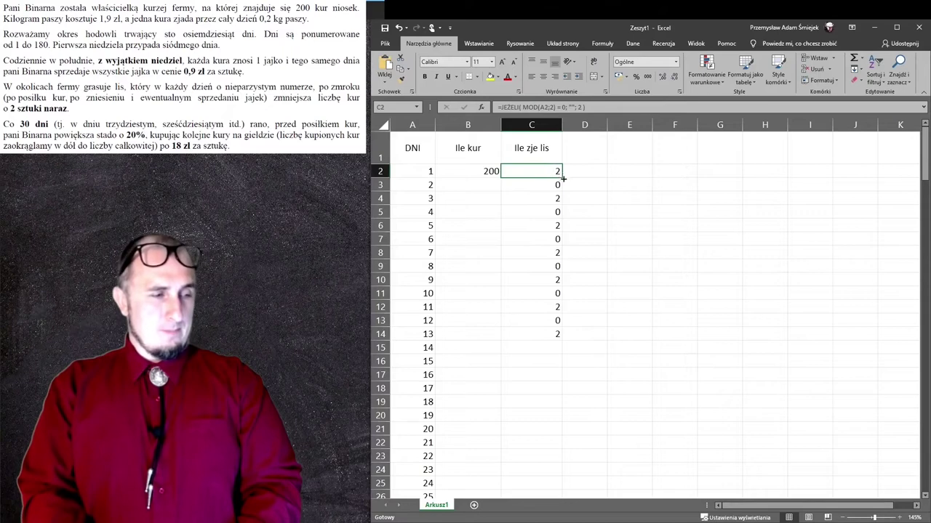
{"action": "left_click_drag", "start_coordinate": [562, 177], "coordinate": [568, 348]}
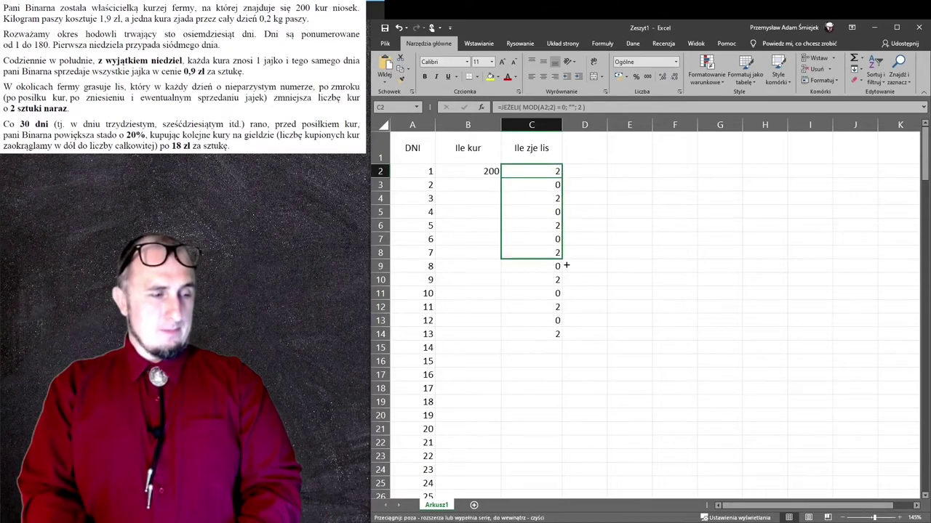
{"action": "left_click", "coordinate": [579, 279]}
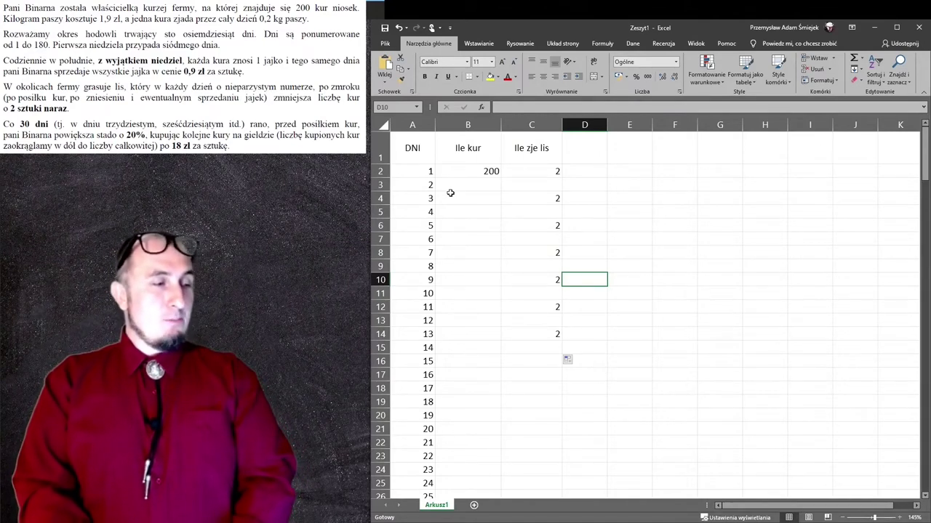
- Enter =B2-C2 in B3 so day 2 shows 198 chickens
{"action": "left_click", "coordinate": [477, 185]}
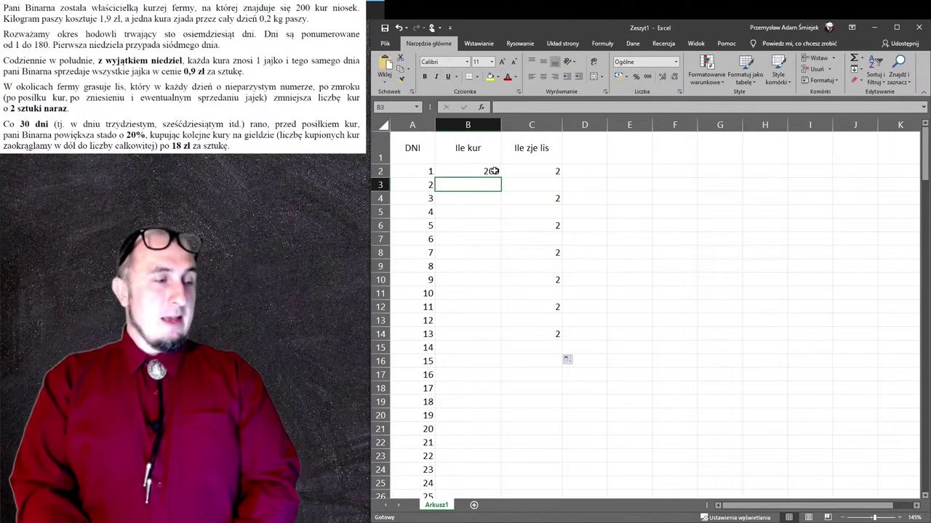
{"action": "left_click", "coordinate": [493, 171]}
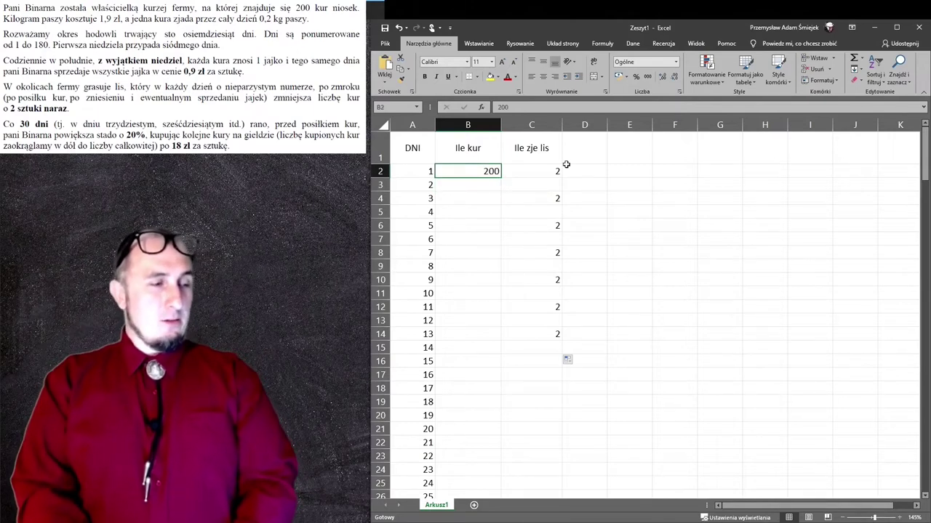
{"action": "left_click", "coordinate": [485, 185]}
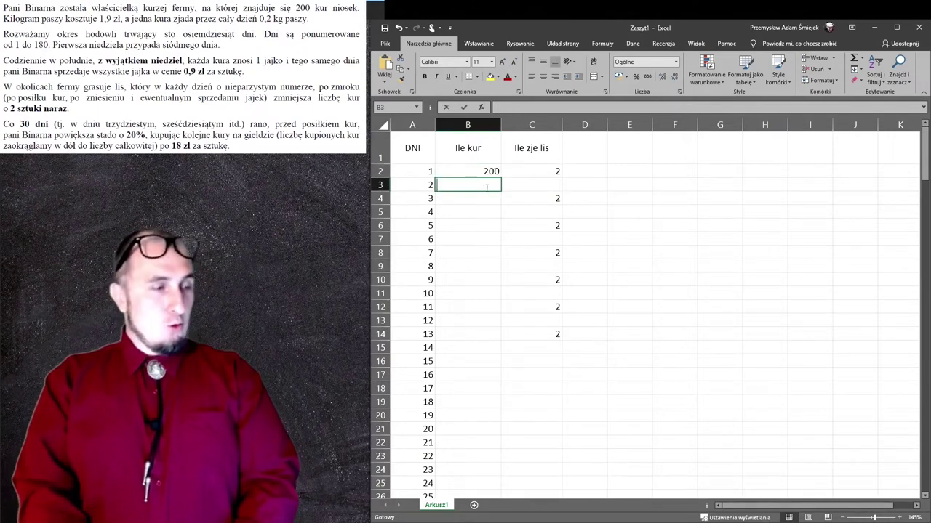
{"action": "type", "text": "="}
{"action": "left_click", "coordinate": [489, 170]}
{"action": "type", "text": "-"}
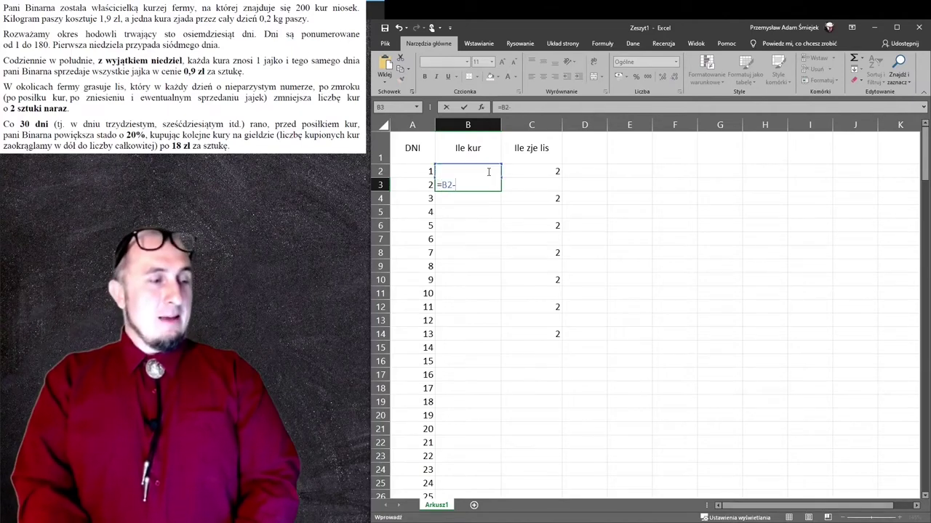
{"action": "left_click", "coordinate": [554, 170]}
{"action": "key", "text": "Return"}
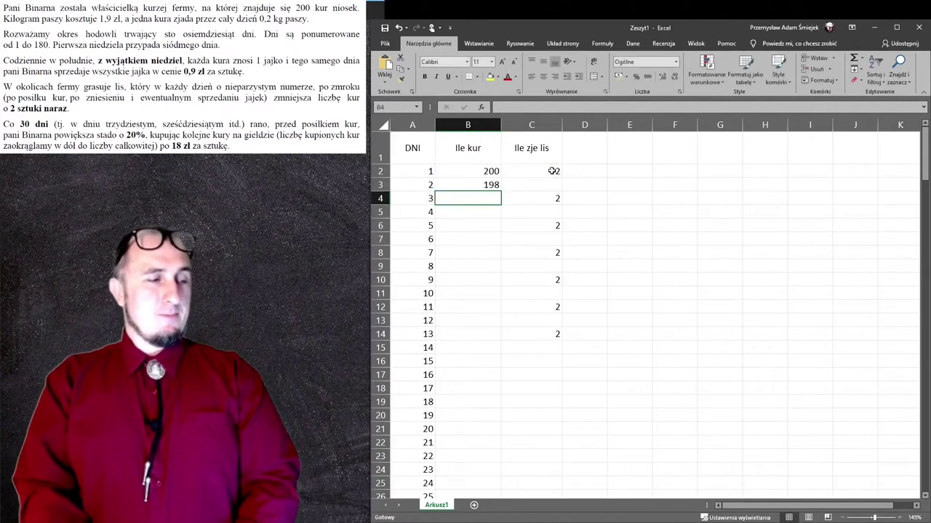
- Fill the B3 chicken formula down column B and inspect the #ARG! errors in B4 and B5
{"action": "left_click", "coordinate": [493, 186]}
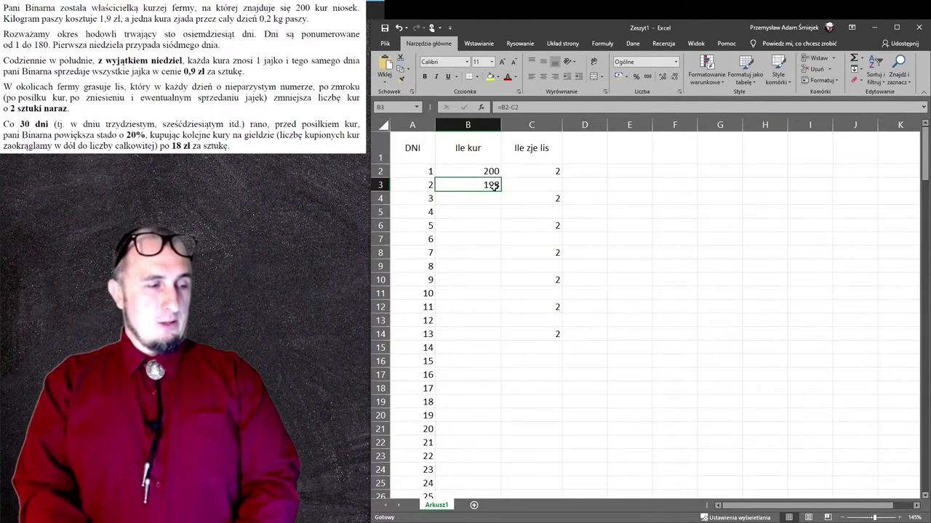
{"action": "double_click", "coordinate": [501, 191]}
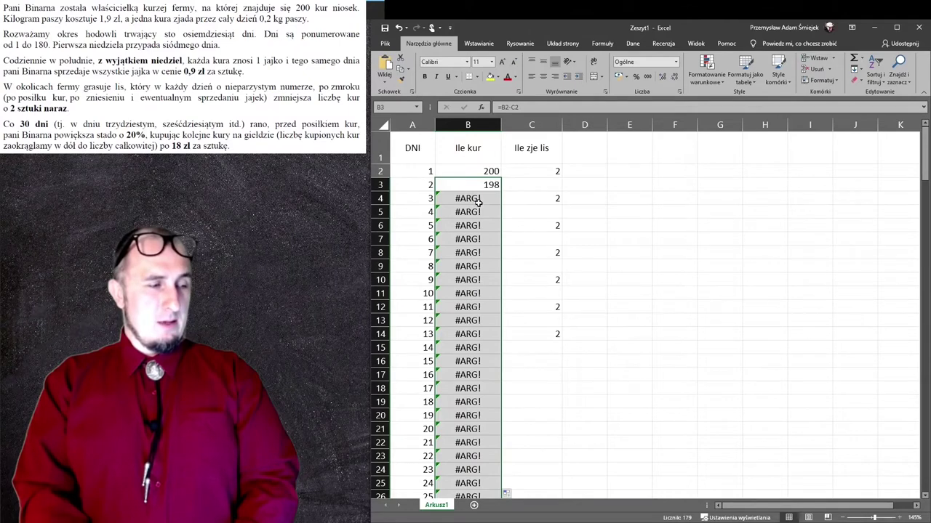
{"action": "double_click", "coordinate": [478, 201]}
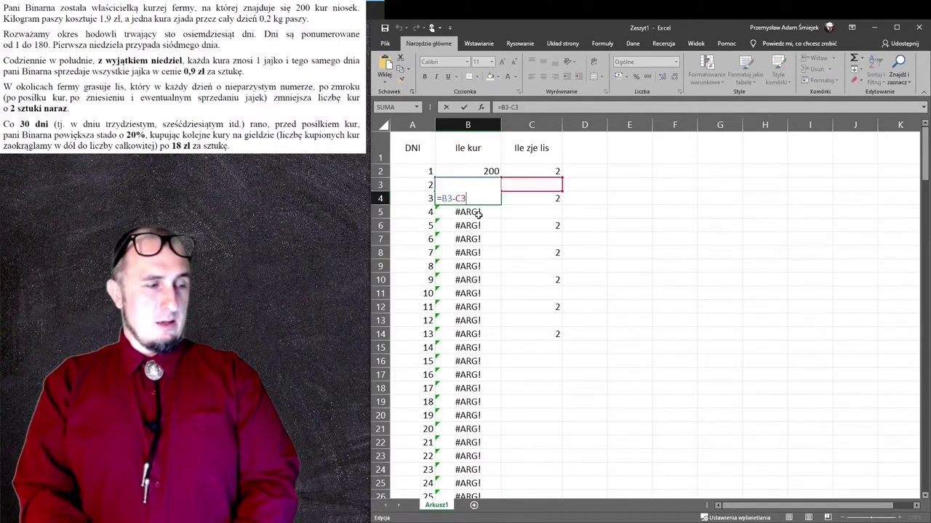
{"action": "key", "text": "Escape"}
{"action": "double_click", "coordinate": [478, 213]}
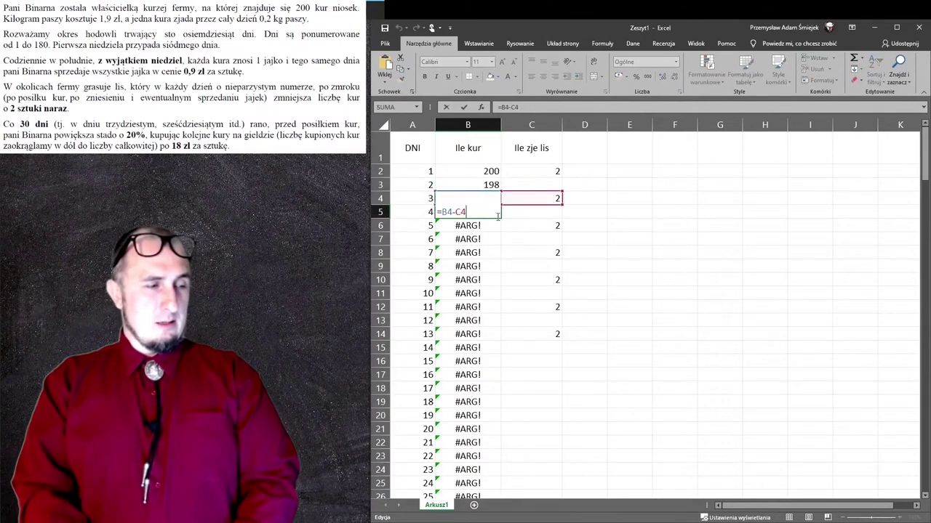
{"action": "key", "text": "Escape"}
{"action": "double_click", "coordinate": [546, 172]}
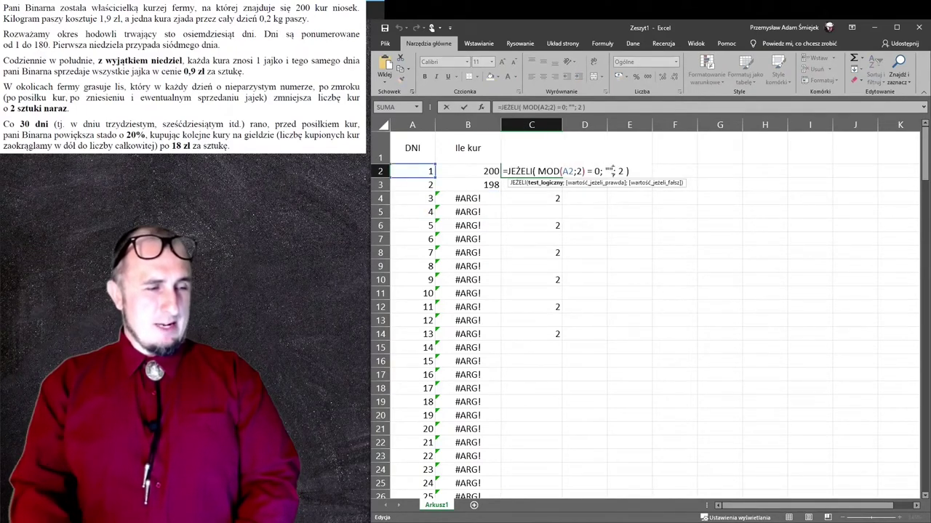
- Change C2's even-day result back to 0 and fill it down to day 180
{"action": "left_click", "coordinate": [611, 171]}
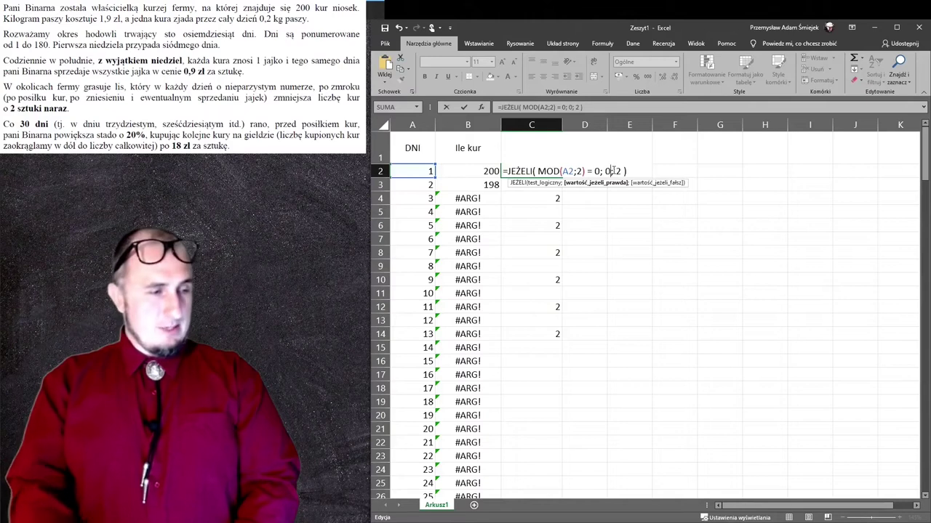
{"action": "key", "text": "Return"}
{"action": "type", "text": "Ile zje lis"}
{"action": "left_click", "coordinate": [533, 171]}
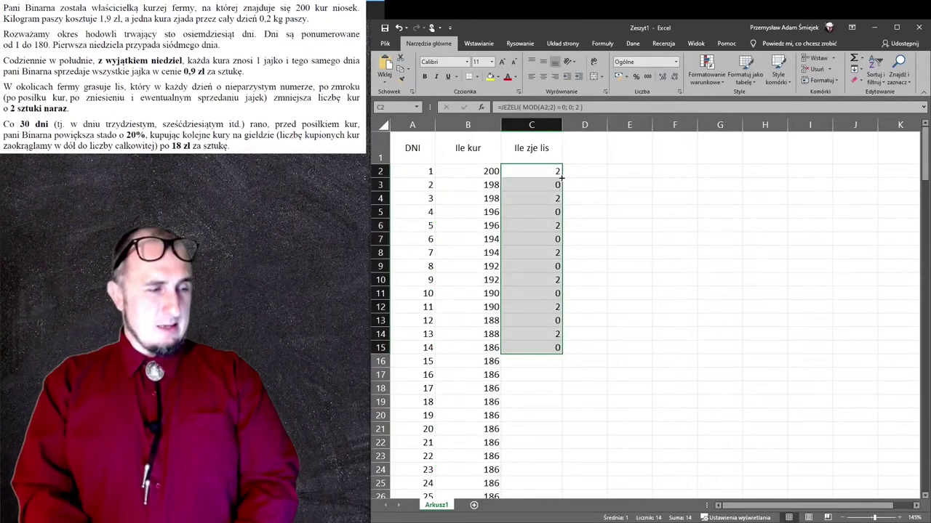
{"action": "double_click", "coordinate": [562, 356]}
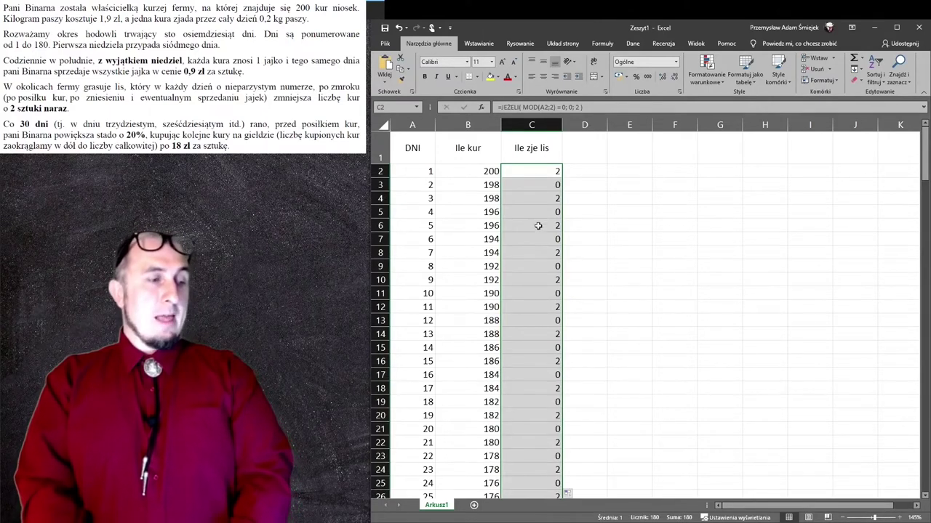
{"action": "left_click", "coordinate": [536, 169]}
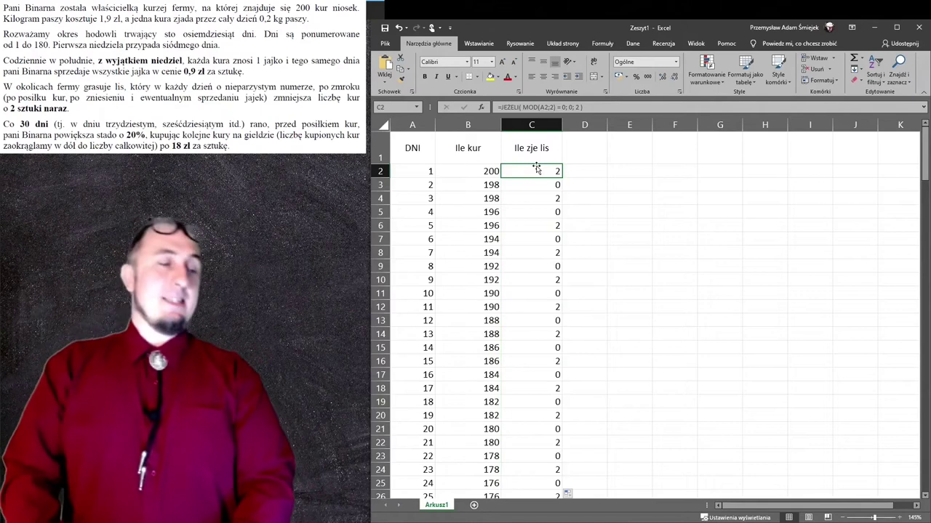
{"action": "key", "text": "Down"}
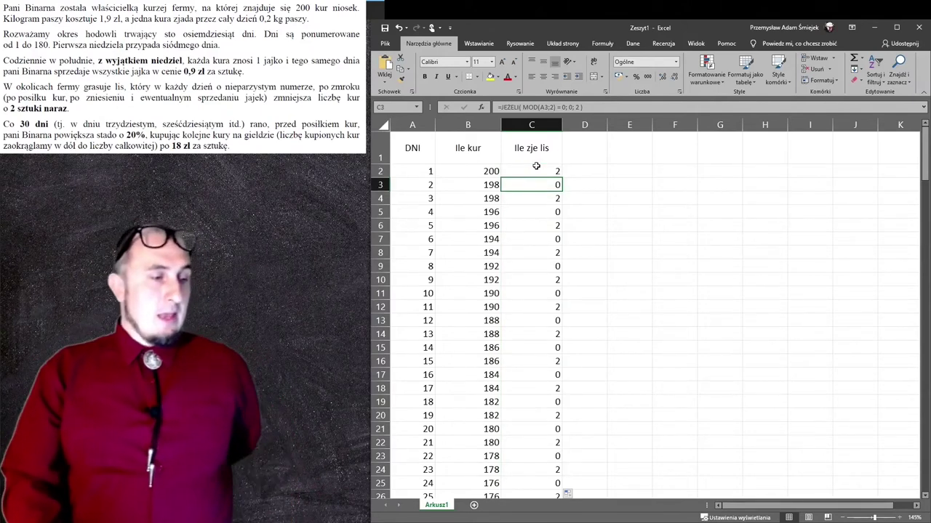
{"action": "key", "text": "Down"}
{"action": "key", "text": "Up"}
{"action": "key", "text": "Left"}
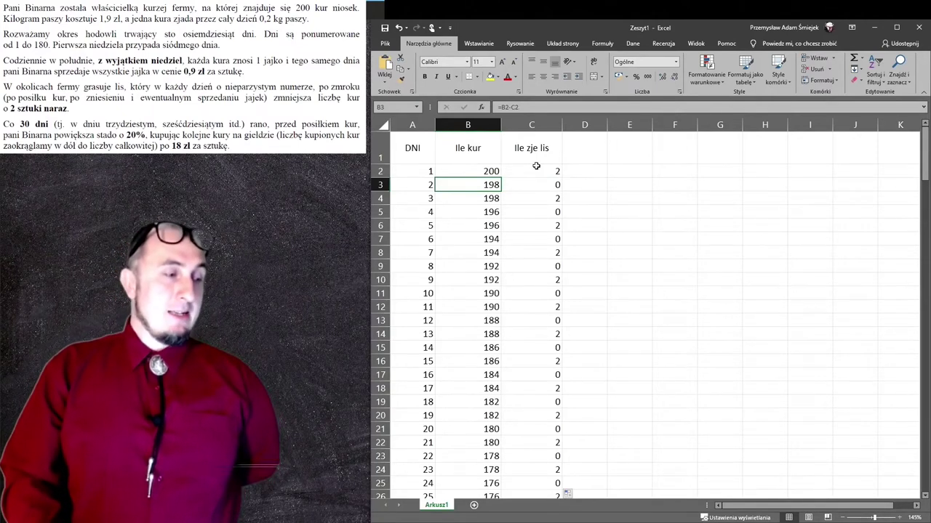
{"action": "key", "text": "Down"}
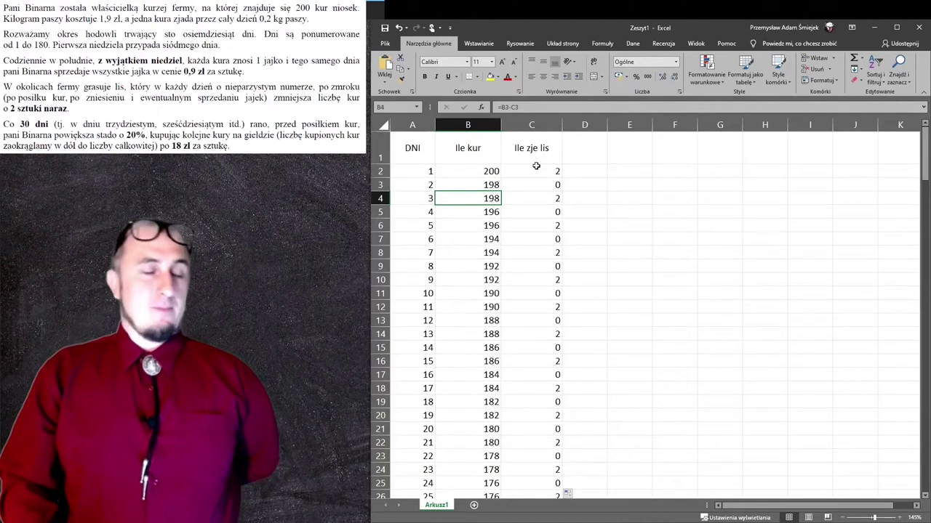
{"action": "key", "text": "Right"}
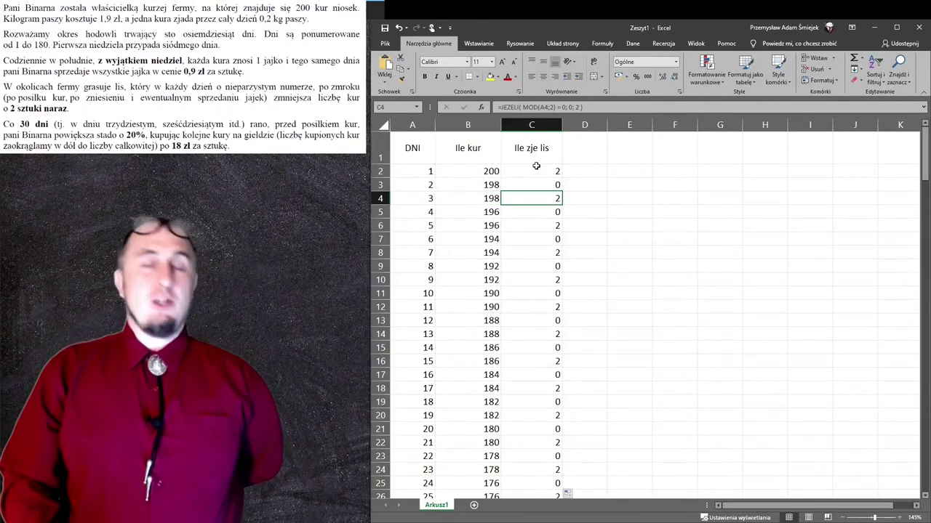
{"action": "key", "text": "Left"}
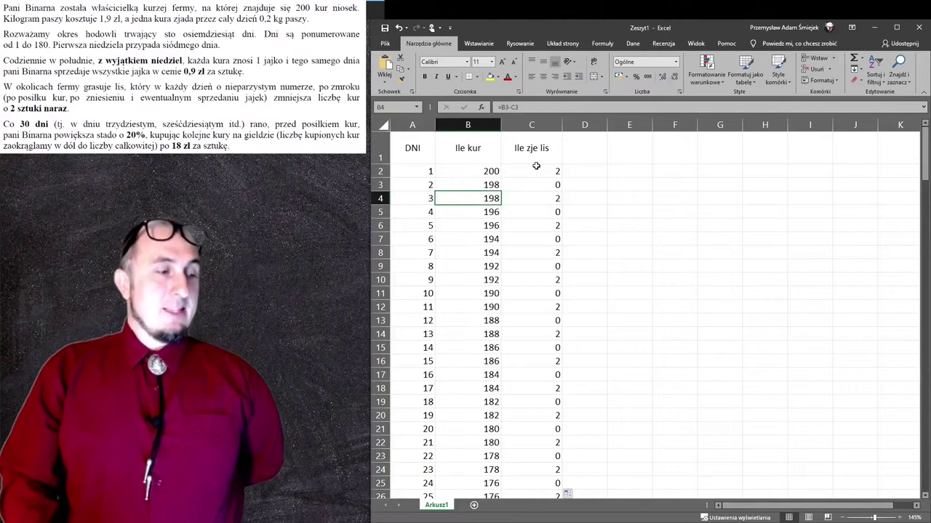
{"action": "key", "text": "Down"}
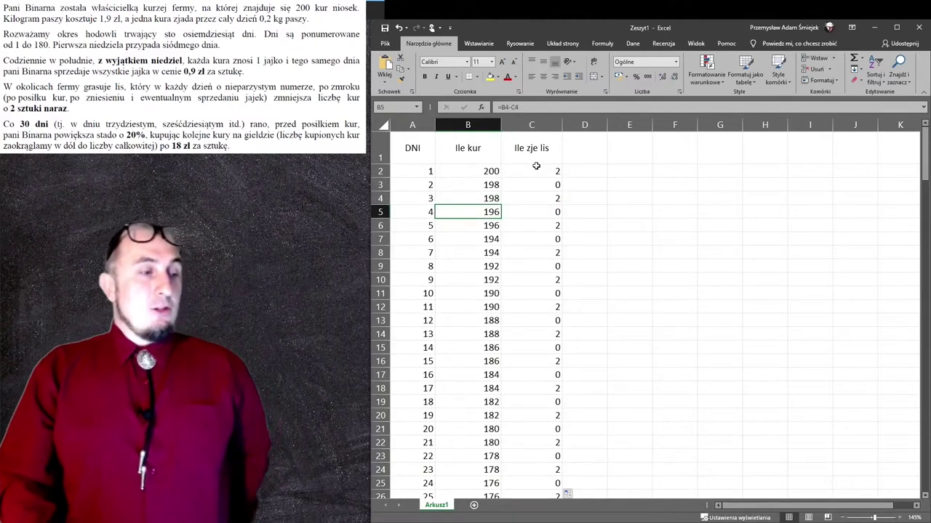
{"action": "key", "text": "Right"}
{"action": "key", "text": "Right"}
{"action": "key", "text": "Up"}
{"action": "key", "text": "Up"}
{"action": "key", "text": "Up"}
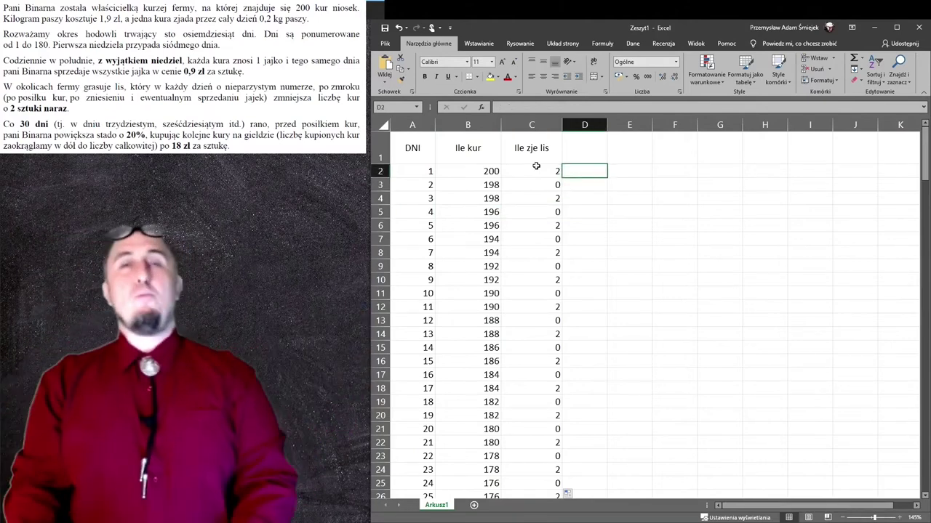
{"action": "key", "text": "Up"}
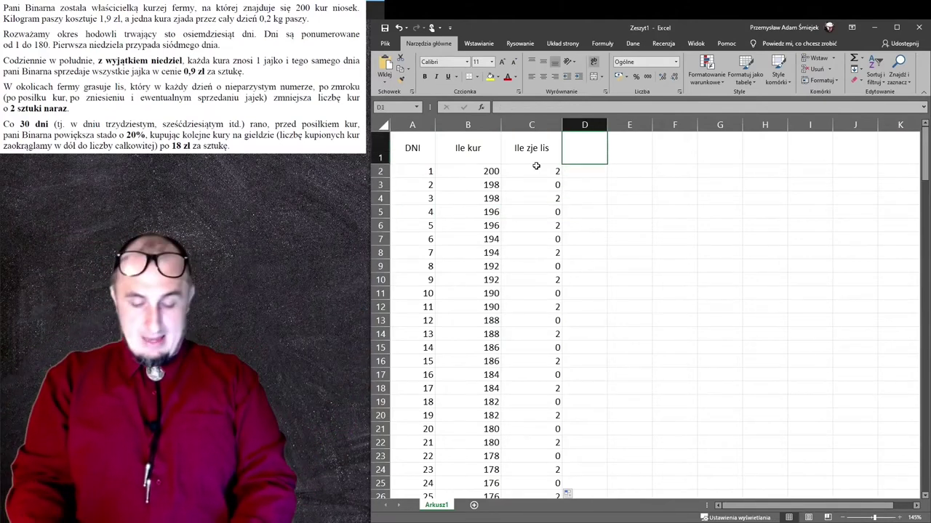
- Head column D 'ile dokupić' and draft =JEŻELI(MOD(A2;30)=0;????;0) in D2
{"action": "type", "text": "ile dokupić"}
{"action": "key", "text": "Return"}
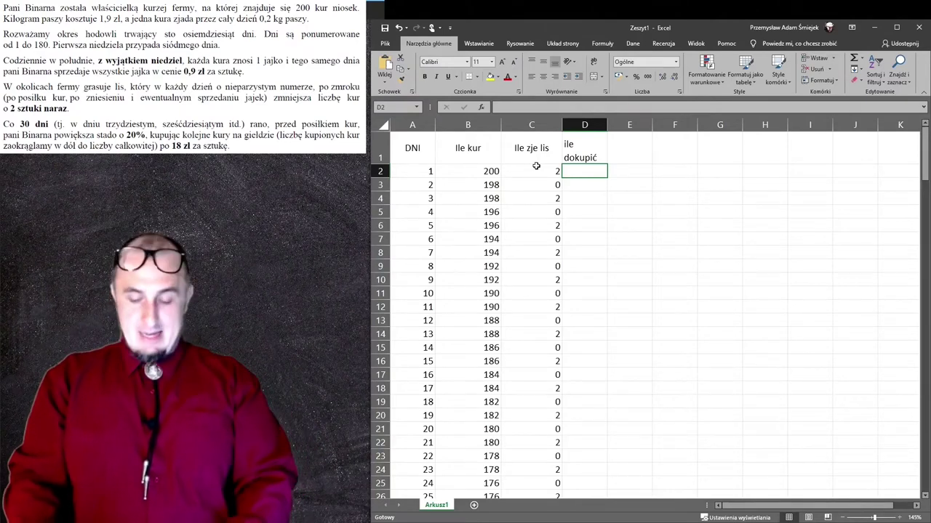
{"action": "type", "text": "=jeż"}
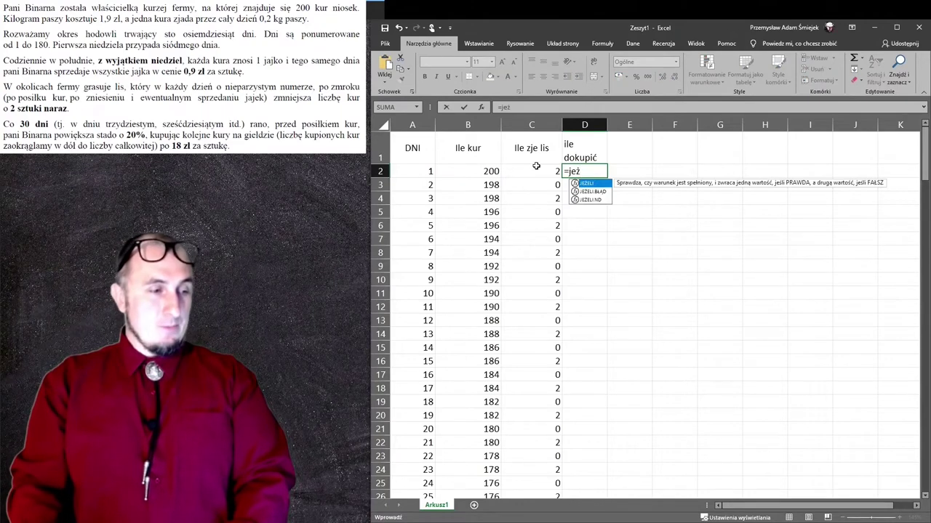
{"action": "type", "text": "el"}
{"action": "key", "text": "Tab"}
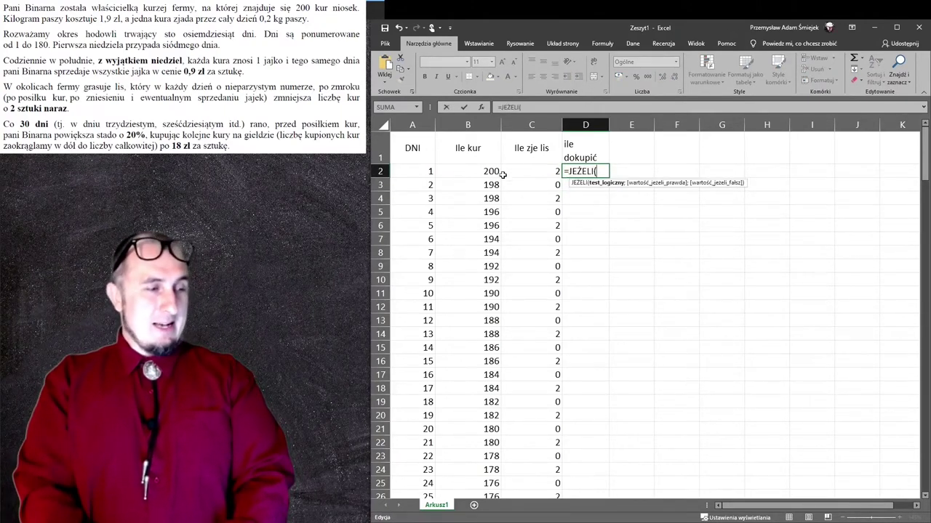
{"action": "type", "text": " mod("}
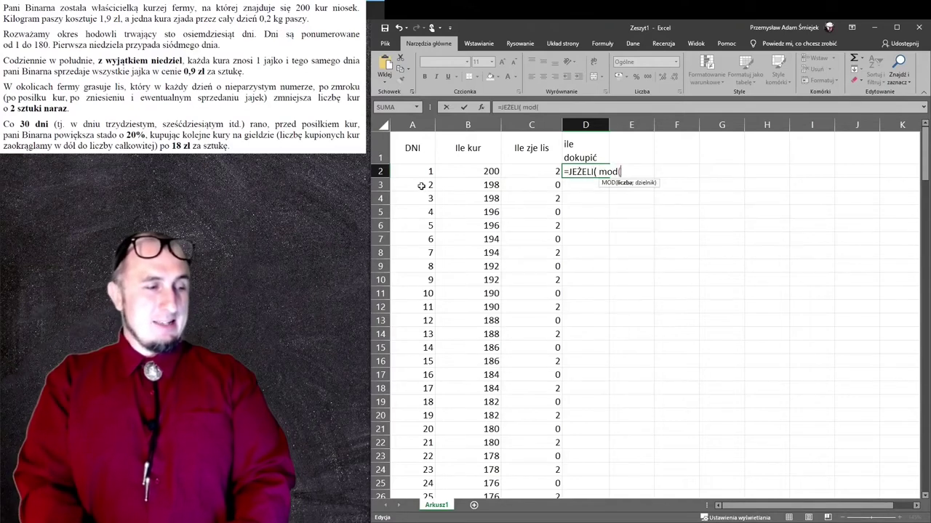
{"action": "left_click", "coordinate": [426, 173]}
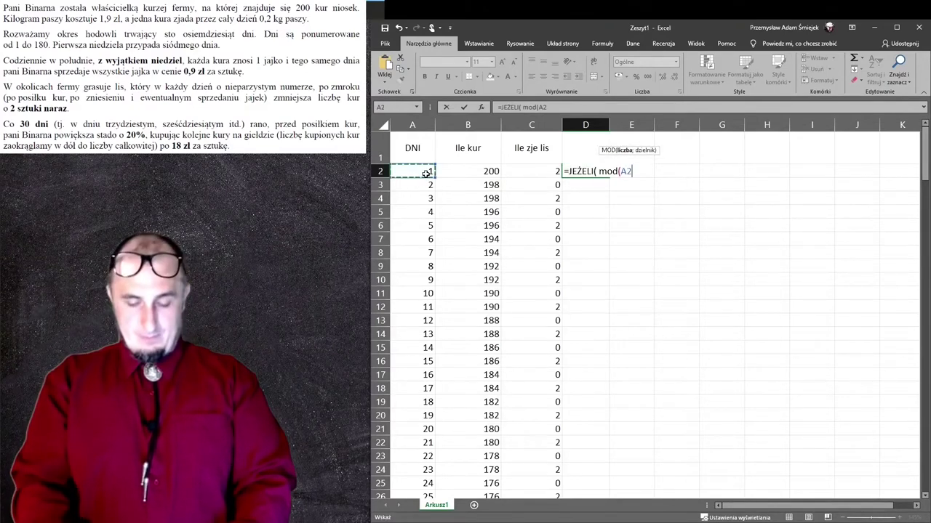
{"action": "type", "text": ";30) = 0 "}
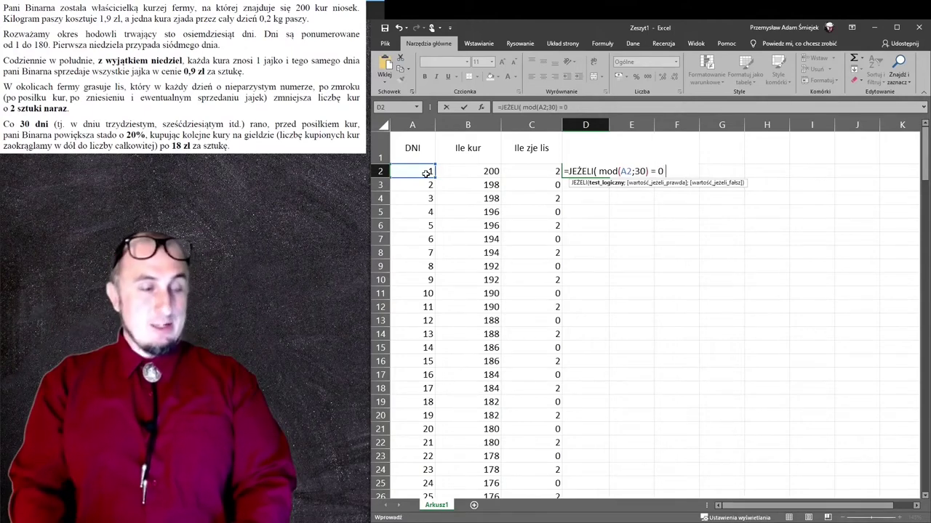
{"action": "type", "text": ";"}
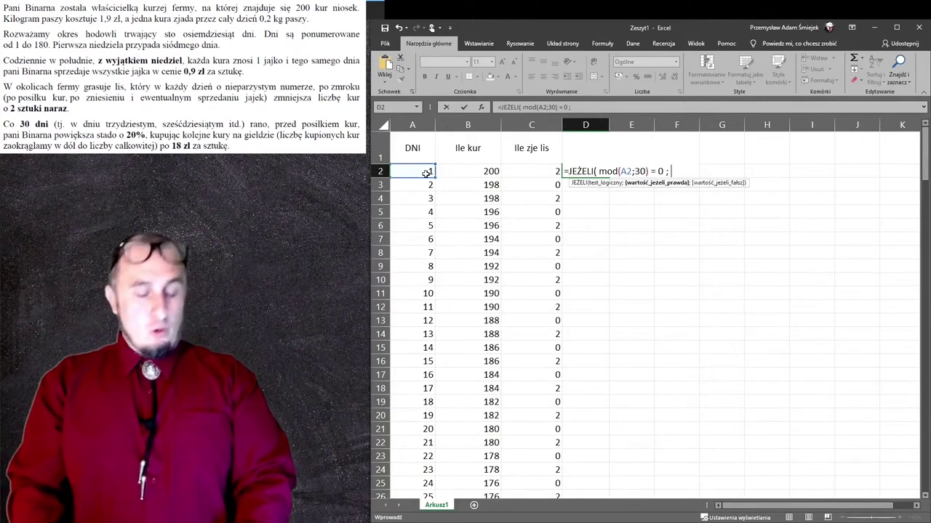
{"action": "type", "text": "? "}
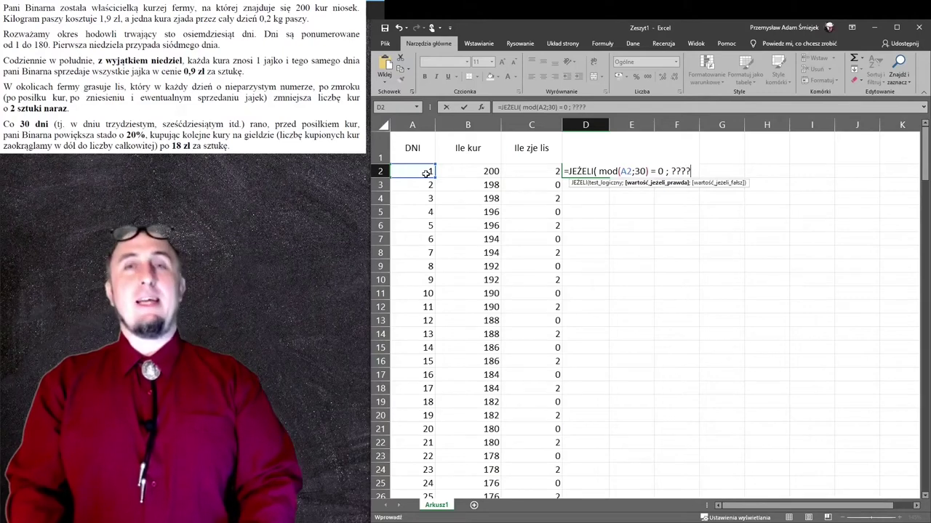
{"action": "type", "text": ";0"}
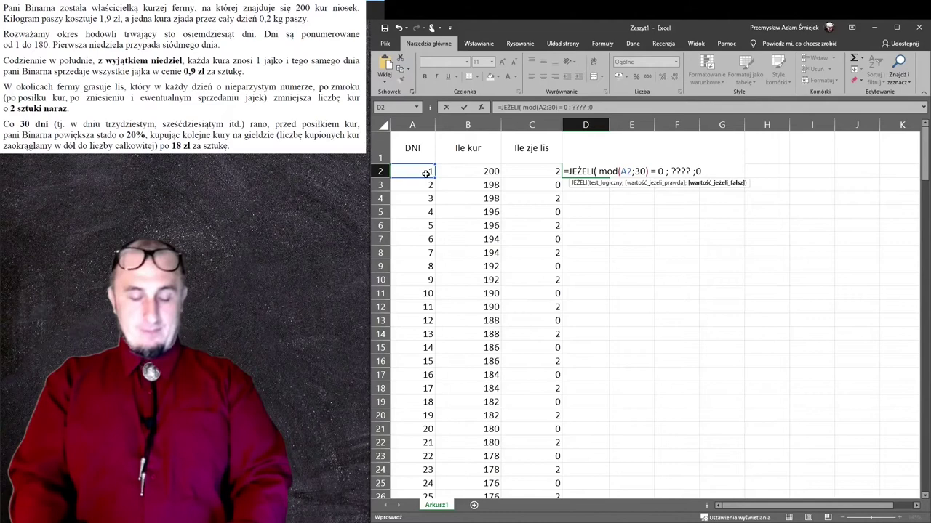
{"action": "type", "text": ")"}
{"action": "key", "text": "Return"}
- Dismiss the invalid-formula warning and replace the ???? placeholder with a B2 reference
{"action": "key", "text": "Left"}
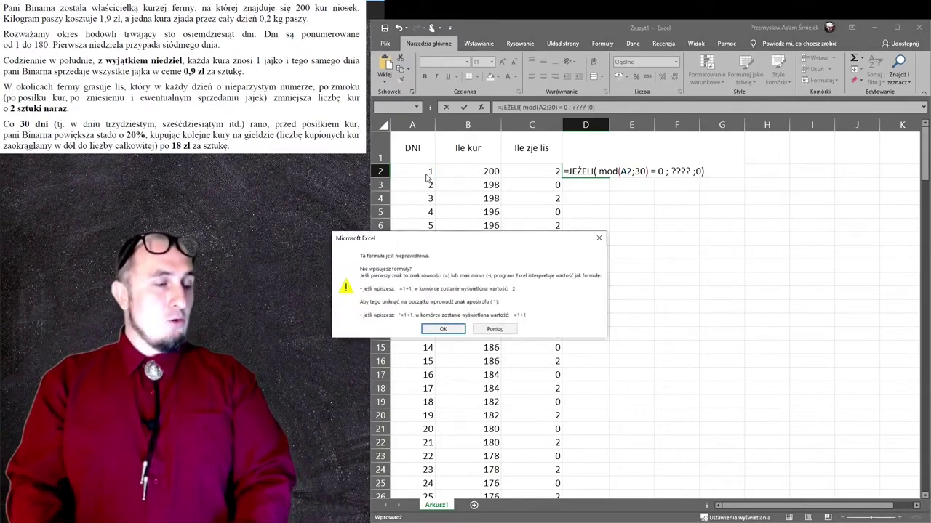
{"action": "key", "text": "Return"}
{"action": "key", "text": "BackSpace"}
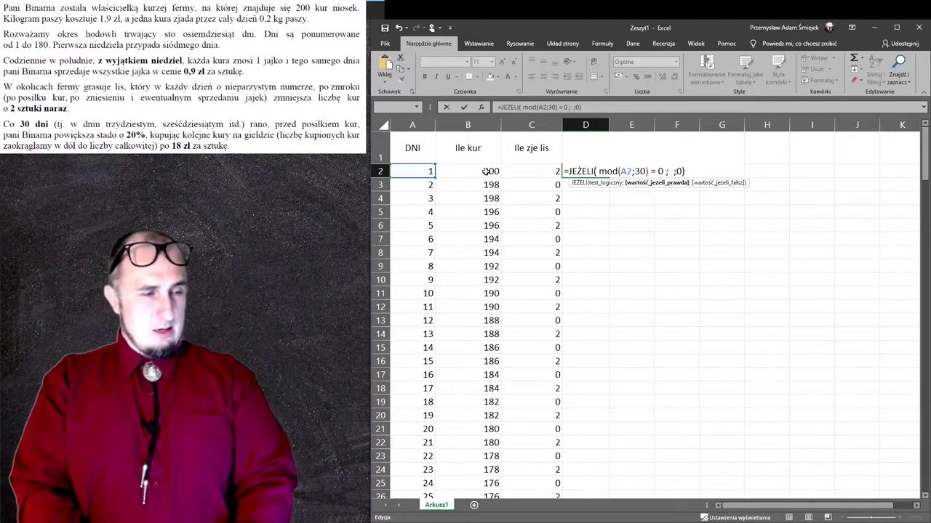
{"action": "left_click", "coordinate": [487, 171]}
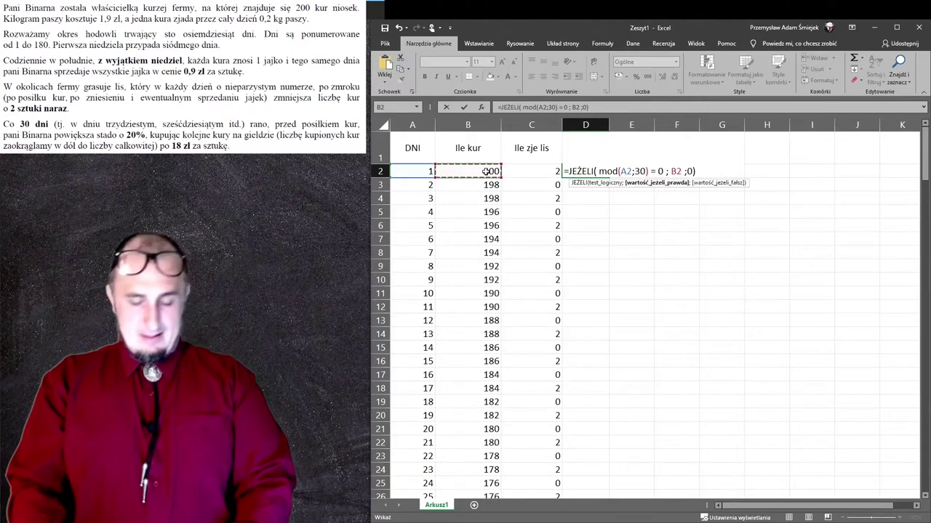
- Complete D2 so every 30th day returns B2*20%, otherwise 0
{"action": "type", "text": "*20%"}
{"action": "key", "text": "ctrl+Return"}
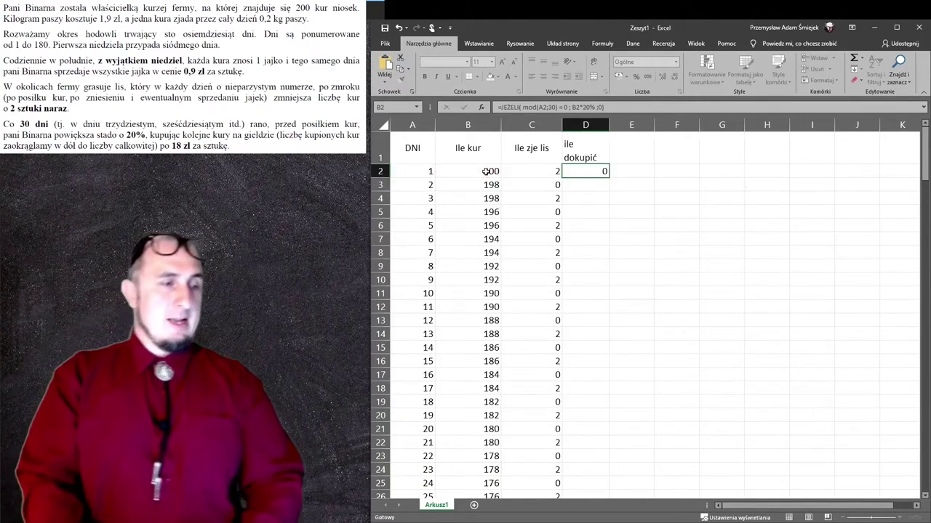
{"action": "key", "text": "Return"}
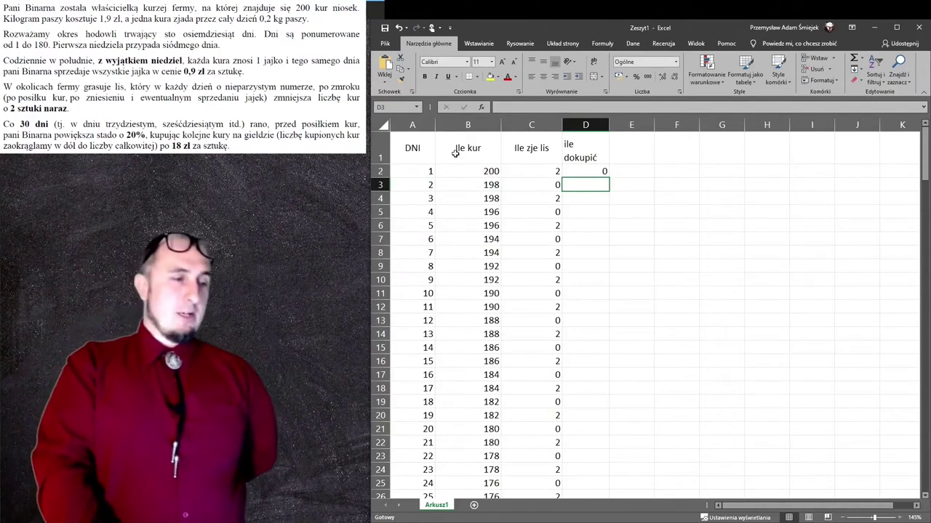
- Fill the D2 formula down column D and confirm day 30 shows 34
{"action": "left_click", "coordinate": [600, 172]}
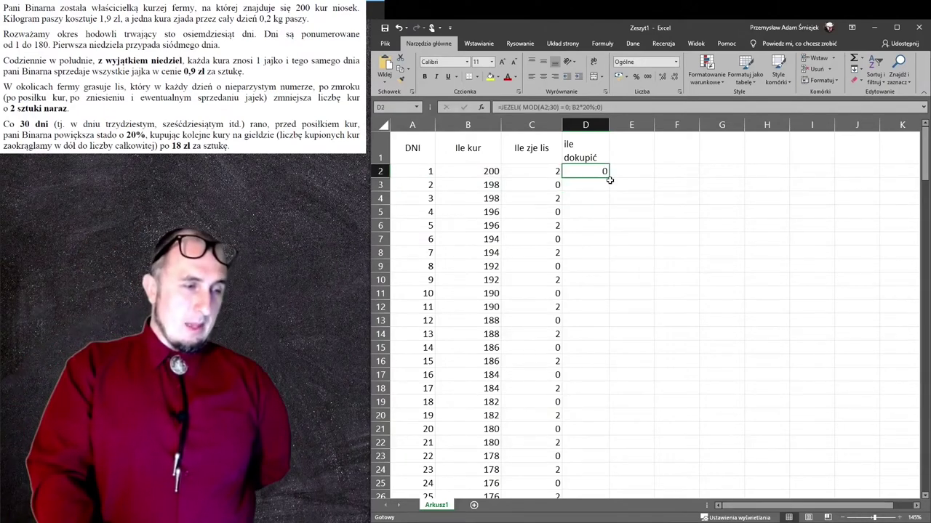
{"action": "double_click", "coordinate": [609, 180]}
{"action": "left_click", "coordinate": [593, 292]}
{"action": "key", "text": "Down"}
{"action": "key", "text": "Down"}
{"action": "key", "text": "Down"}
{"action": "key", "text": "Down"}
{"action": "key", "text": "Down"}
{"action": "key", "text": "Down"}
{"action": "key", "text": "Down"}
{"action": "key", "text": "Down"}
{"action": "key", "text": "Down"}
{"action": "key", "text": "Down"}
{"action": "key", "text": "Up"}
{"action": "key", "text": "Up"}
{"action": "key", "text": "Up"}
{"action": "key", "text": "Up"}
{"action": "key", "text": "Up"}
{"action": "key", "text": "Up"}
{"action": "key", "text": "Down"}
{"action": "key", "text": "Down"}
{"action": "key", "text": "Down"}
{"action": "key", "text": "Down"}
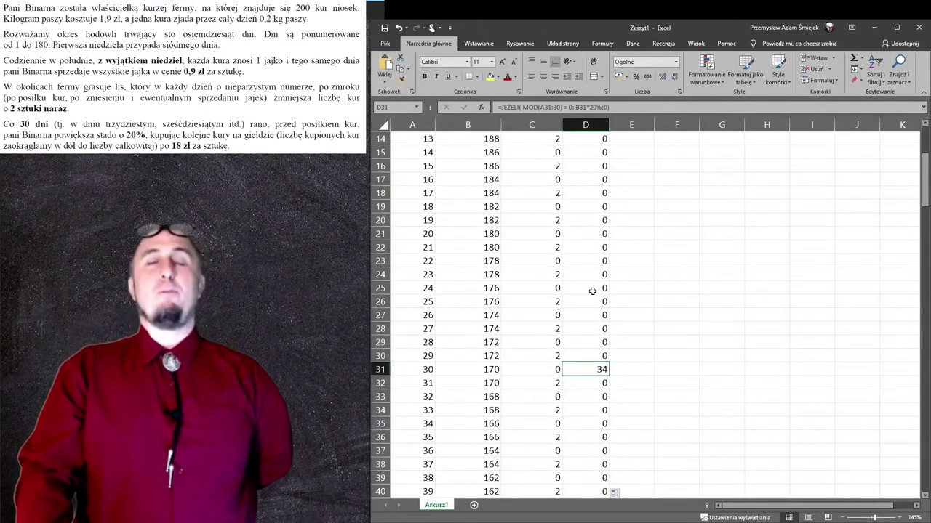
{"action": "key", "text": "Down"}
{"action": "key", "text": "Down"}
{"action": "key", "text": "Down"}
{"action": "key", "text": "Up"}
{"action": "key", "text": "Up"}
{"action": "key", "text": "Up"}
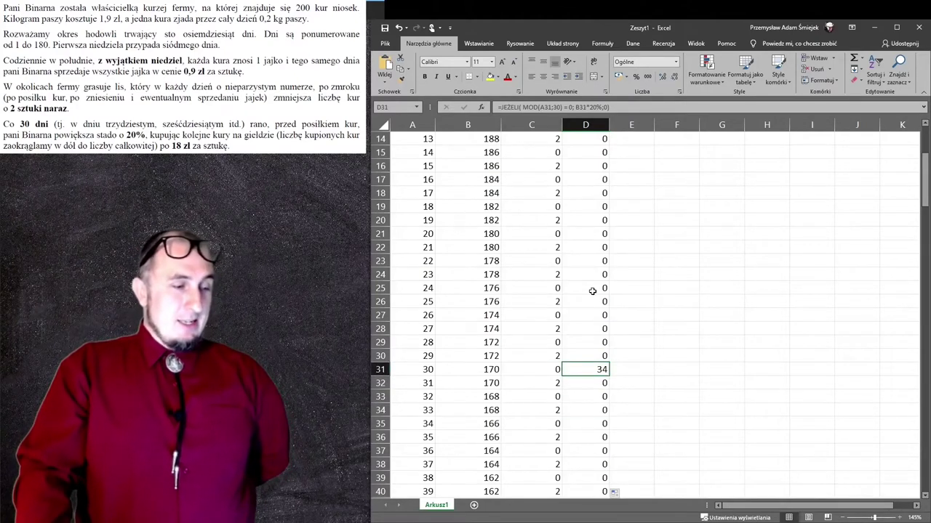
{"action": "key", "text": "Left"}
{"action": "key", "text": "Left"}
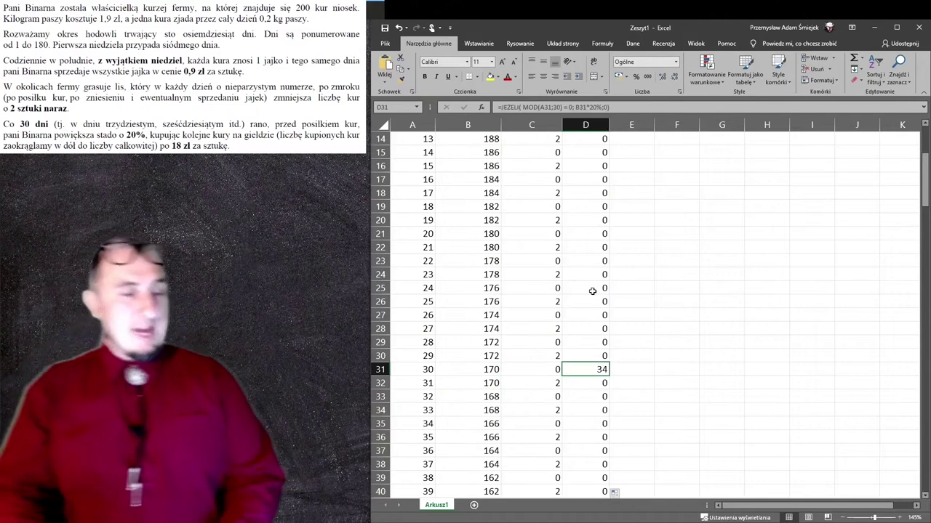
{"action": "key", "text": "Right"}
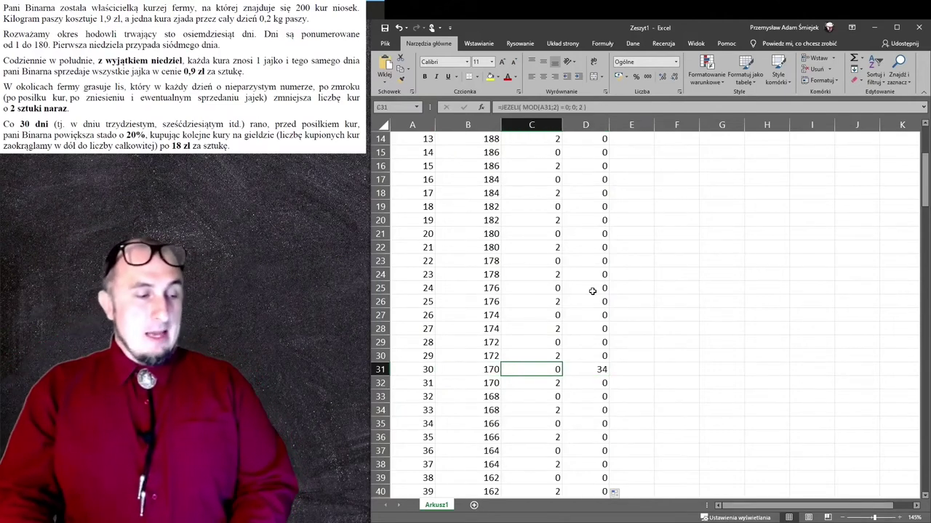
{"action": "key", "text": "Right"}
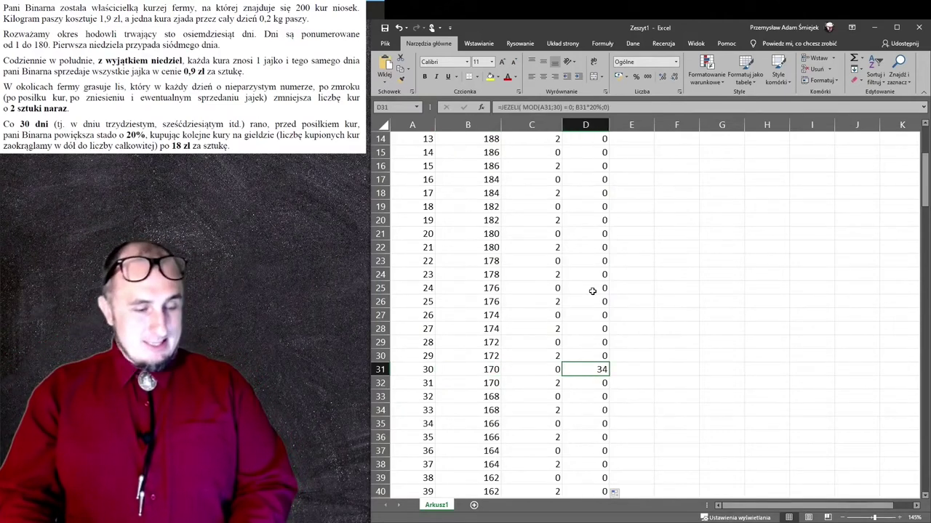
{"action": "key", "text": "F2"}
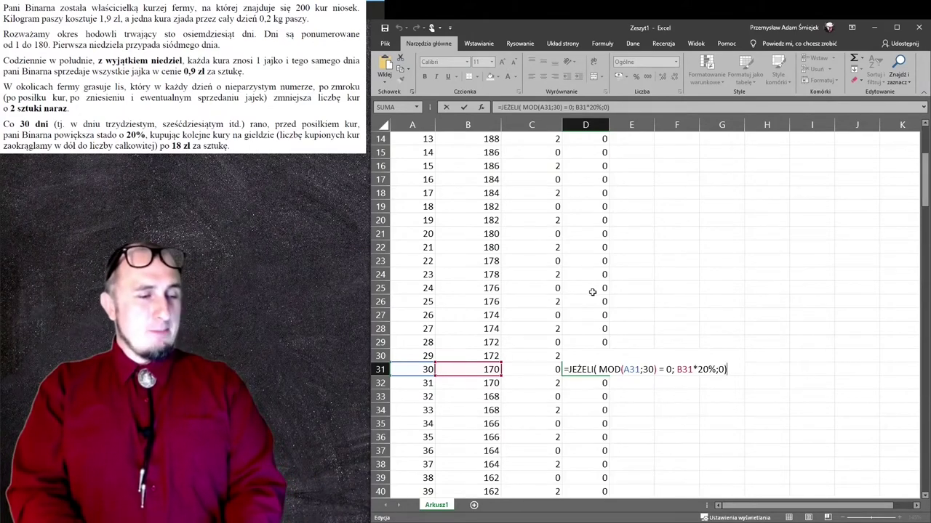
{"action": "key", "text": "ctrl+Return"}
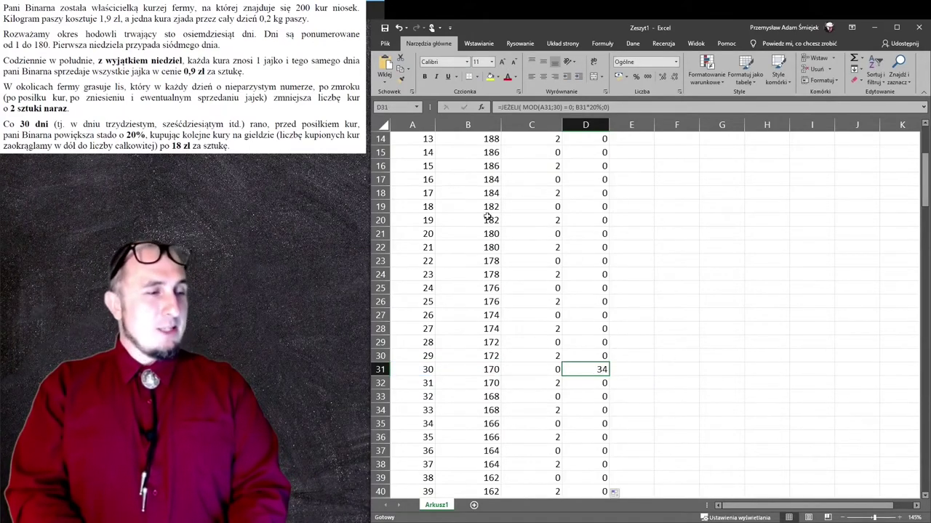
{"action": "scroll", "coordinate": [489, 217], "scroll_direction": "up", "scroll_amount": 5}
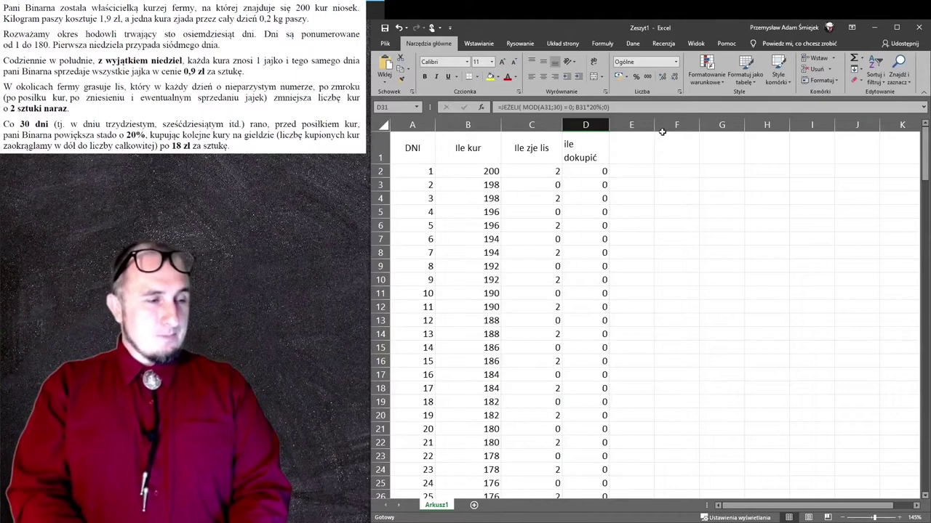
{"action": "left_click", "coordinate": [637, 144]}
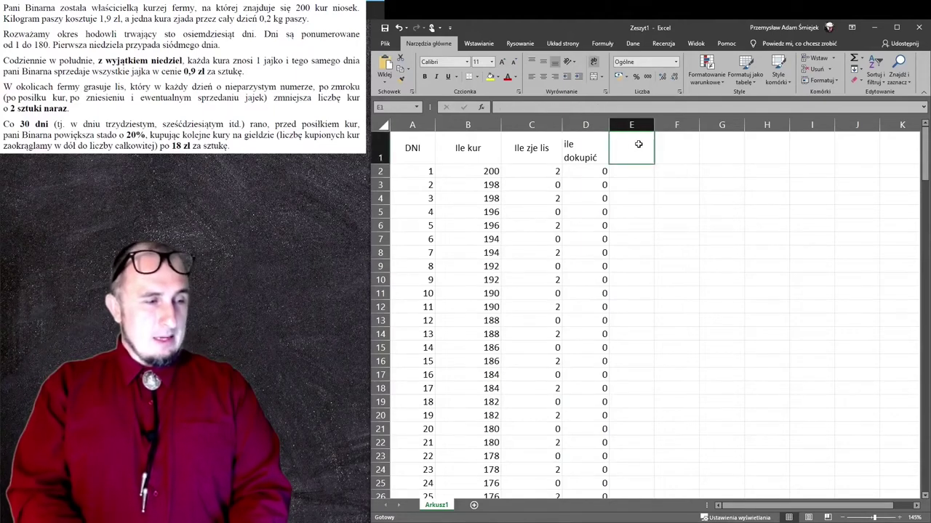
{"action": "left_click", "coordinate": [475, 171]}
- Enter =B2-C2+D3 in B3, fill it down column B, and dismiss the circular-reference warning
{"action": "double_click", "coordinate": [475, 171]}
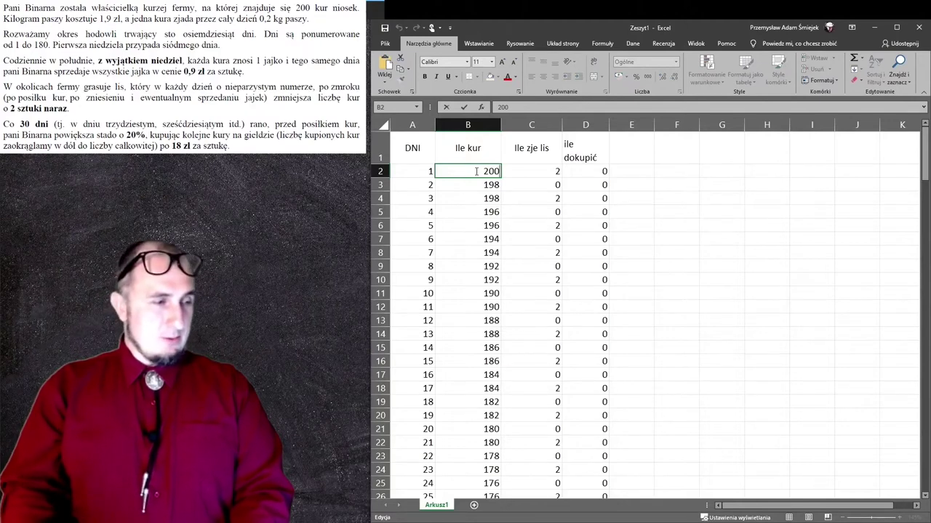
{"action": "key", "text": "Return"}
{"action": "type", "text": "=B2-C2"}
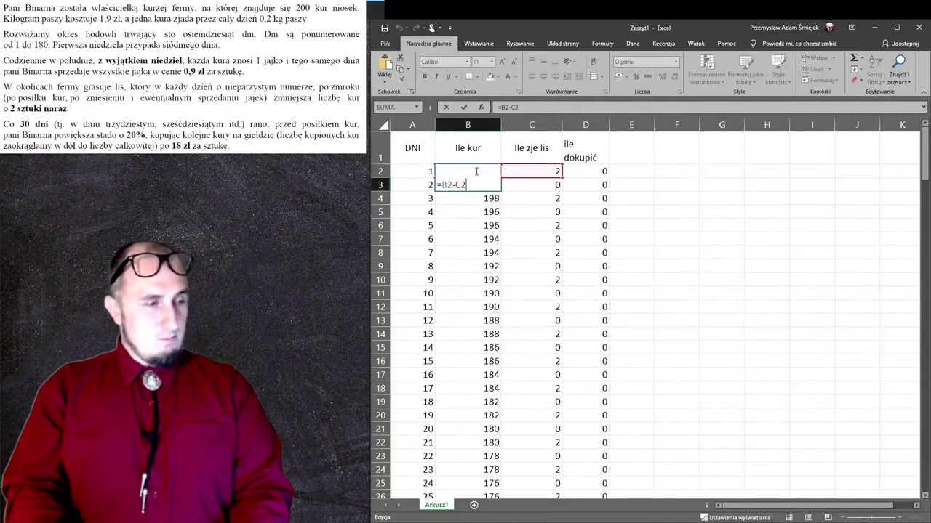
{"action": "type", "text": "+"}
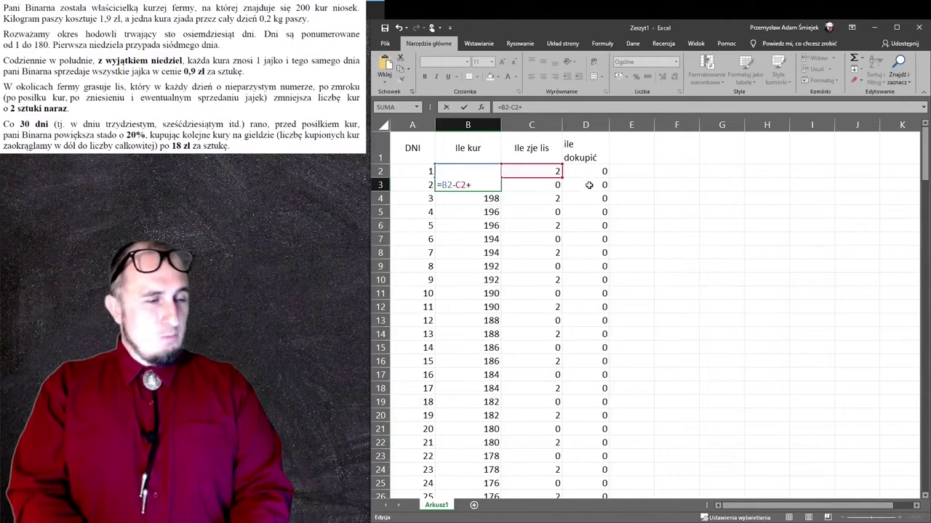
{"action": "key", "text": "Return"}
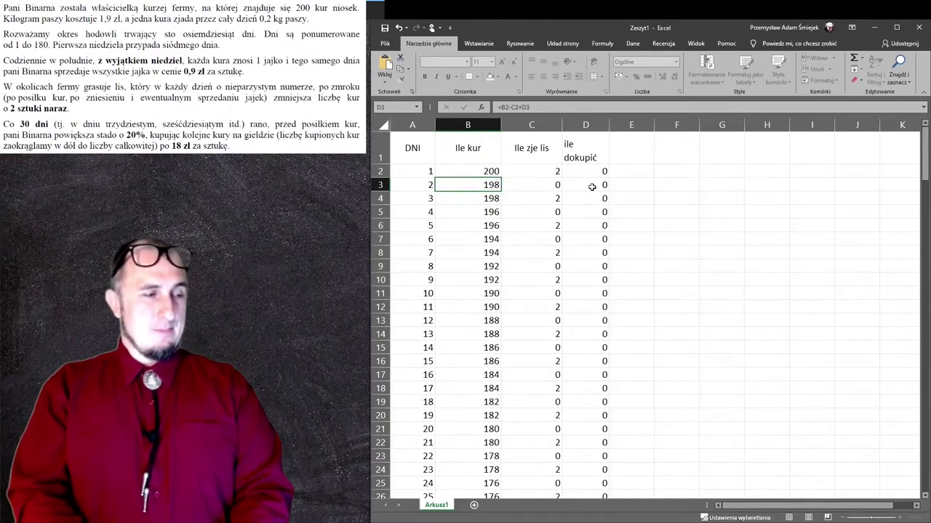
{"action": "left_click", "coordinate": [493, 185]}
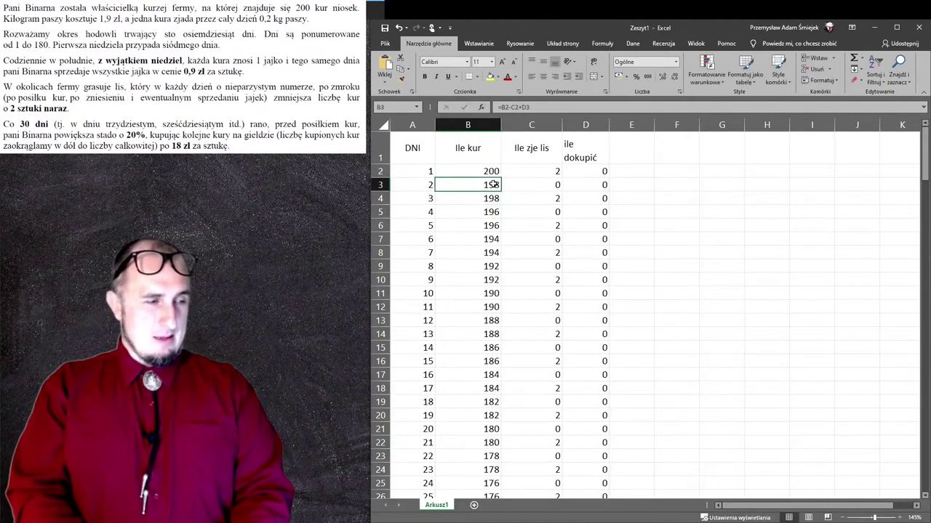
{"action": "double_click", "coordinate": [500, 191]}
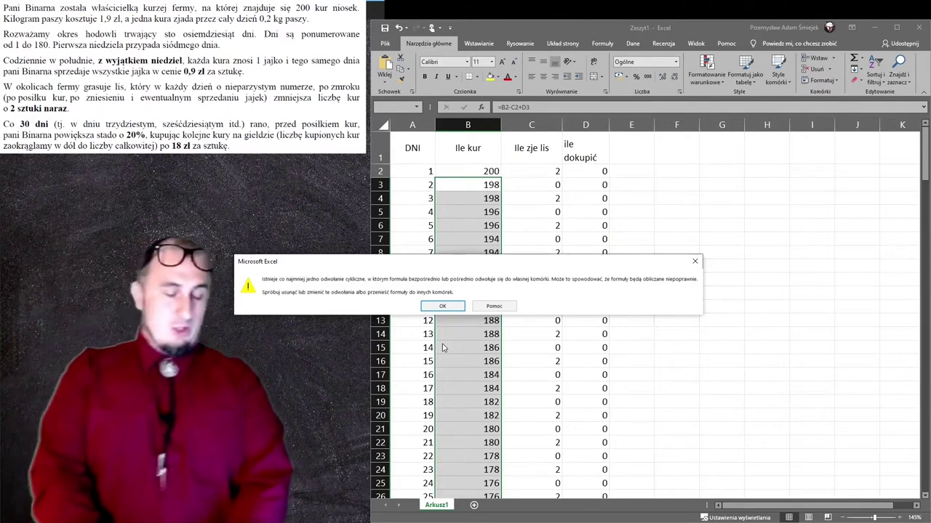
{"action": "key", "text": "Return"}
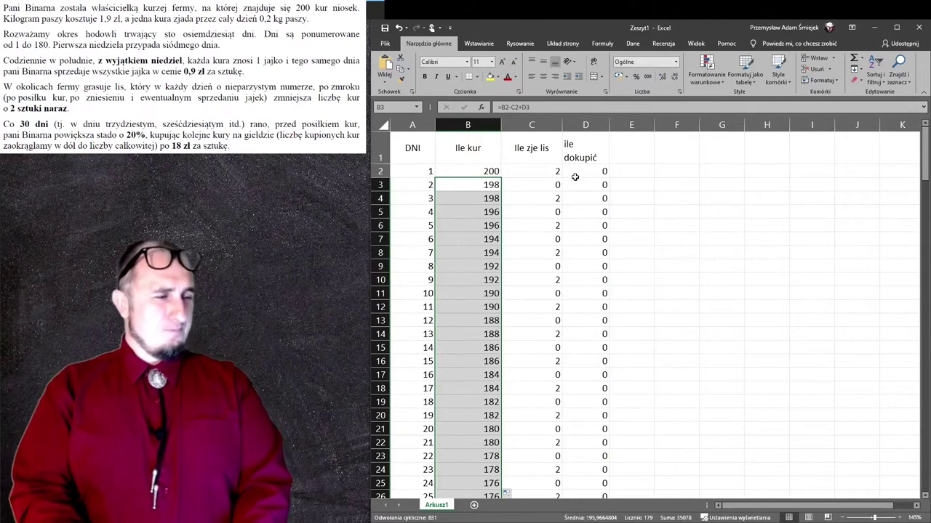
{"action": "left_click", "coordinate": [486, 187]}
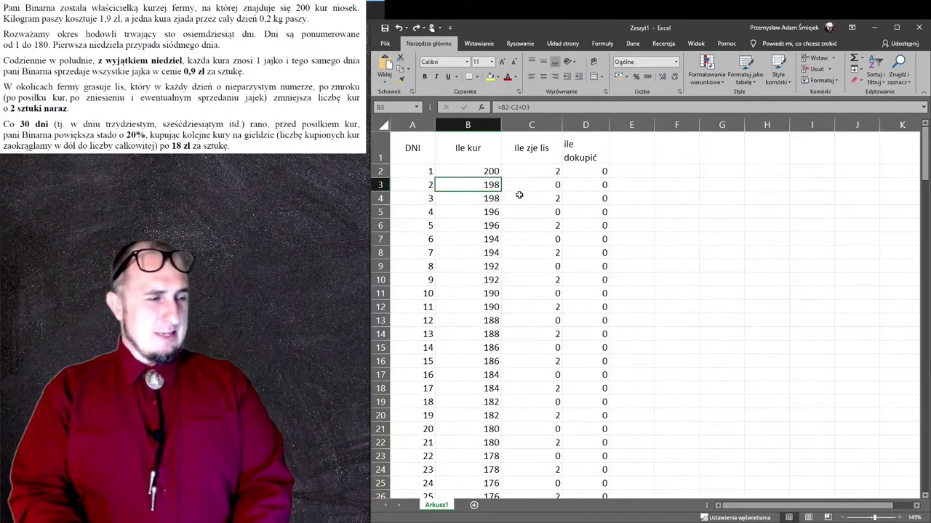
{"action": "left_click", "coordinate": [604, 185]}
{"action": "key", "text": "Down"}
{"action": "key", "text": "Down"}
{"action": "key", "text": "Down"}
{"action": "key", "text": "Down"}
{"action": "key", "text": "Down"}
{"action": "key", "text": "Down"}
{"action": "key", "text": "Down"}
{"action": "key", "text": "Down"}
{"action": "key", "text": "Down"}
{"action": "key", "text": "Down"}
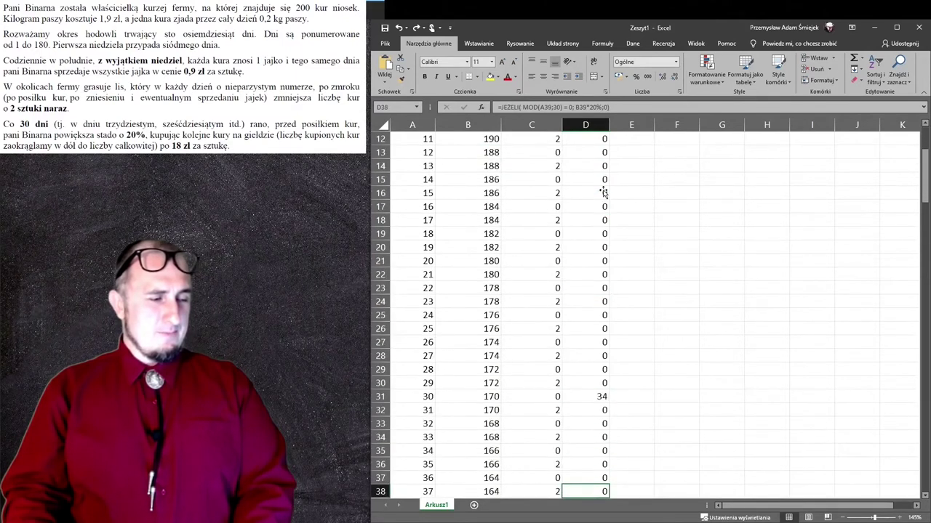
{"action": "key", "text": "Down"}
{"action": "key", "text": "Down"}
{"action": "key", "text": "Down"}
{"action": "key", "text": "Up"}
{"action": "key", "text": "Up"}
{"action": "key", "text": "Up"}
{"action": "key", "text": "Up"}
{"action": "key", "text": "Up"}
{"action": "key", "text": "Up"}
{"action": "key", "text": "Up"}
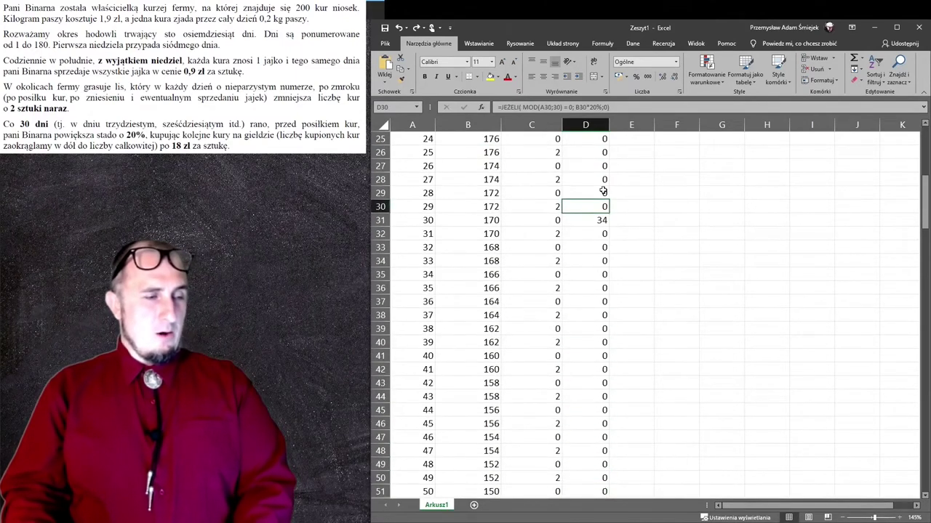
{"action": "key", "text": "Down"}
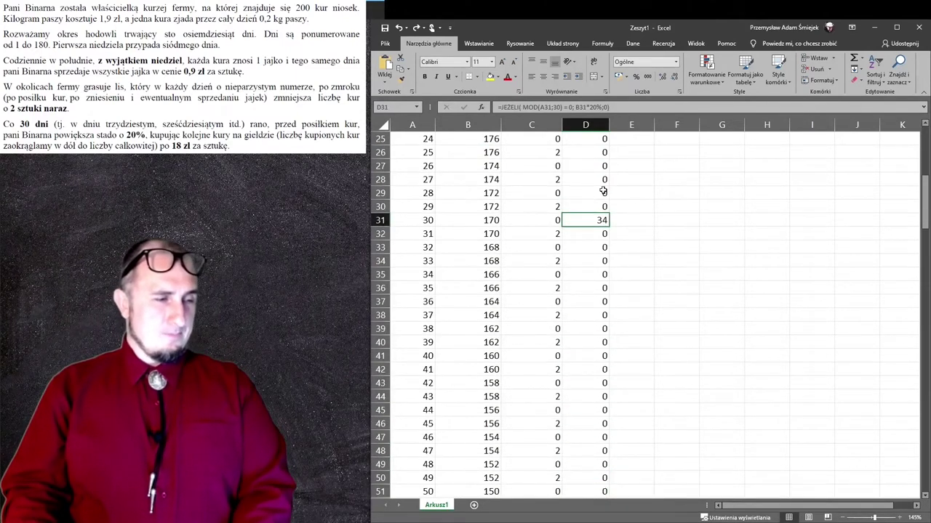
{"action": "key", "text": "F2"}
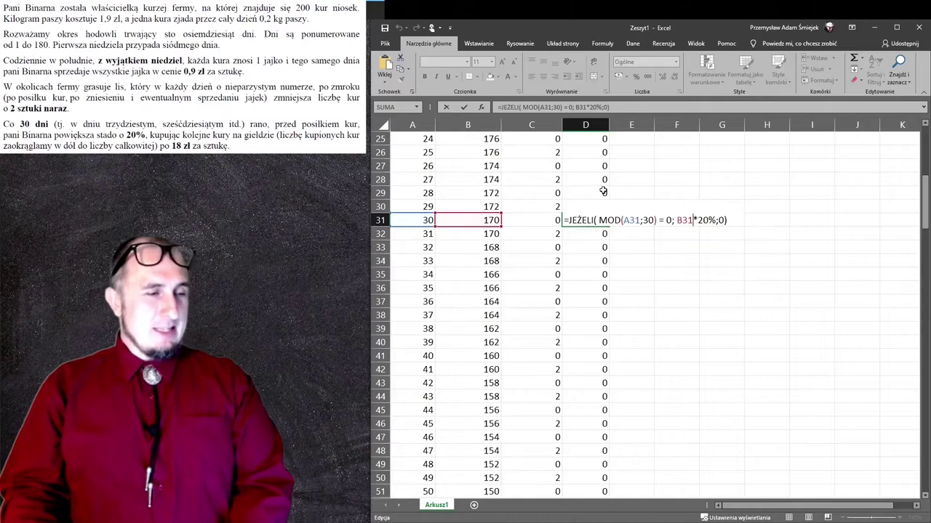
- Correct the D3 purchase formula to =JEŻELI(MOD(A3;30)=0;(B2-2)*20%;0)
{"action": "key", "text": "Up"}
{"action": "key", "text": "Up"}
{"action": "key", "text": "Up"}
{"action": "key", "text": "Up"}
{"action": "key", "text": "Up"}
{"action": "key", "text": "Up"}
{"action": "key", "text": "Up"}
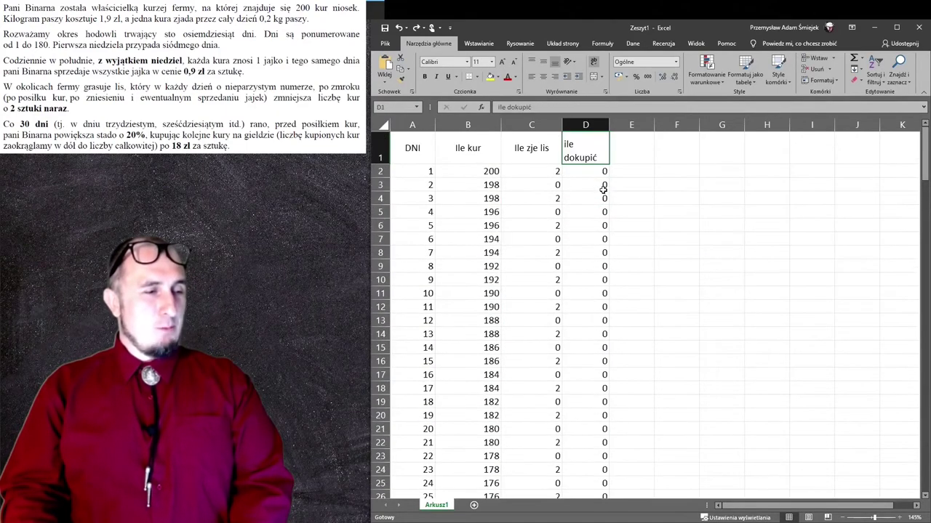
{"action": "key", "text": "F2"}
{"action": "key", "text": "Left"}
{"action": "key", "text": "Left"}
{"action": "key", "text": "Left"}
{"action": "key", "text": "Left"}
{"action": "key", "text": "Left"}
{"action": "key", "text": "Left"}
{"action": "key", "text": "Left"}
{"action": "key", "text": "BackSpace"}
{"action": "type", "text": "2"}
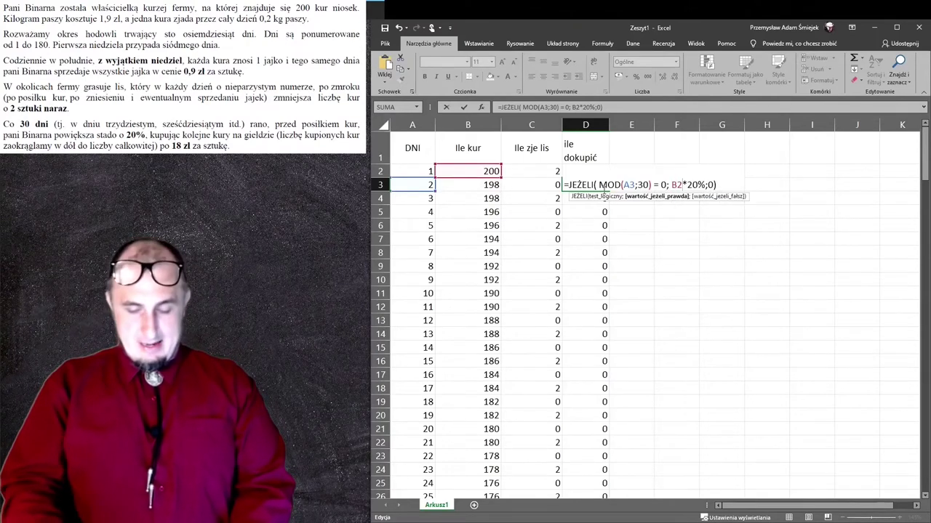
{"action": "type", "text": "-1"}
{"action": "key", "text": "BackSpace"}
{"action": "type", "text": "2"}
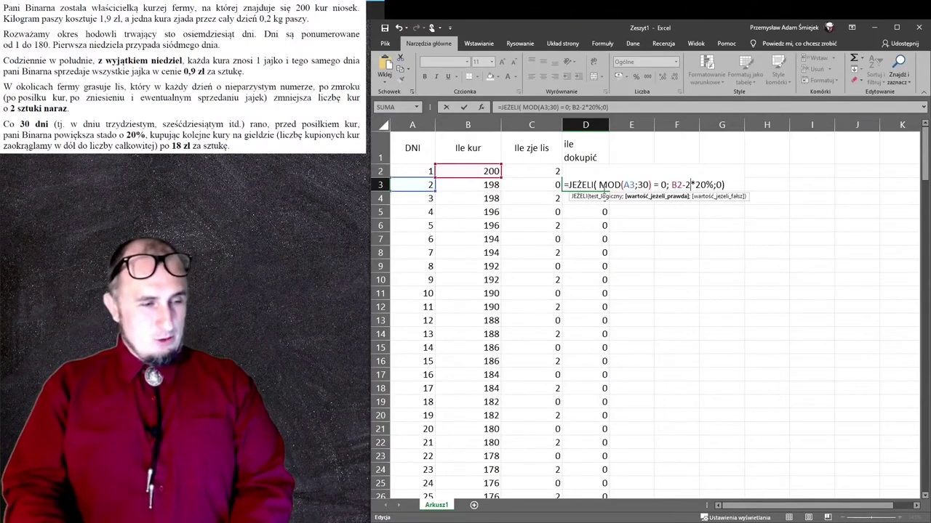
{"action": "key", "text": "Left"}
{"action": "key", "text": "Left"}
{"action": "key", "text": "Left"}
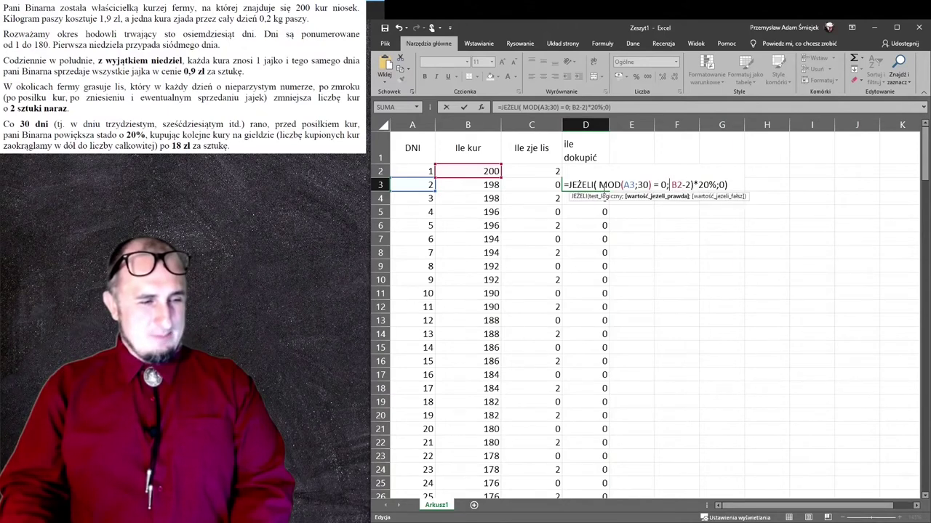
{"action": "type", "text": "("}
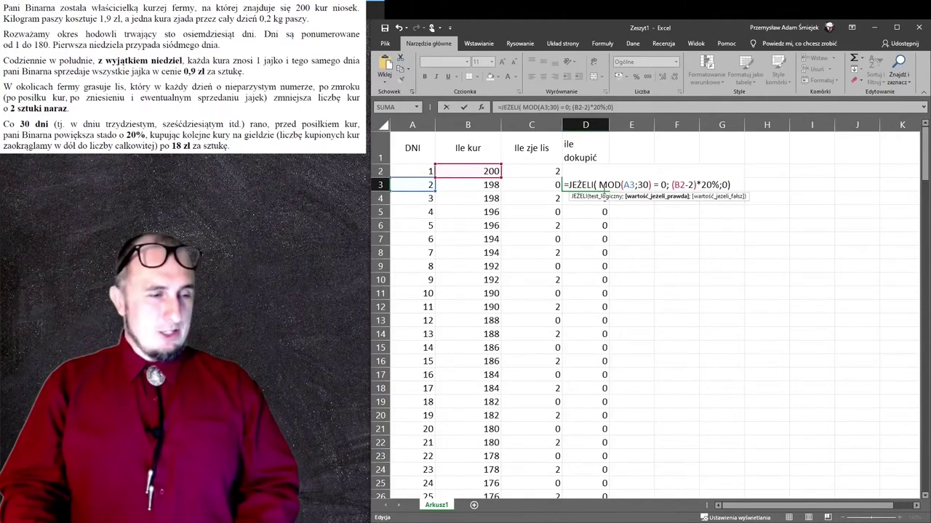
{"action": "key", "text": "Return"}
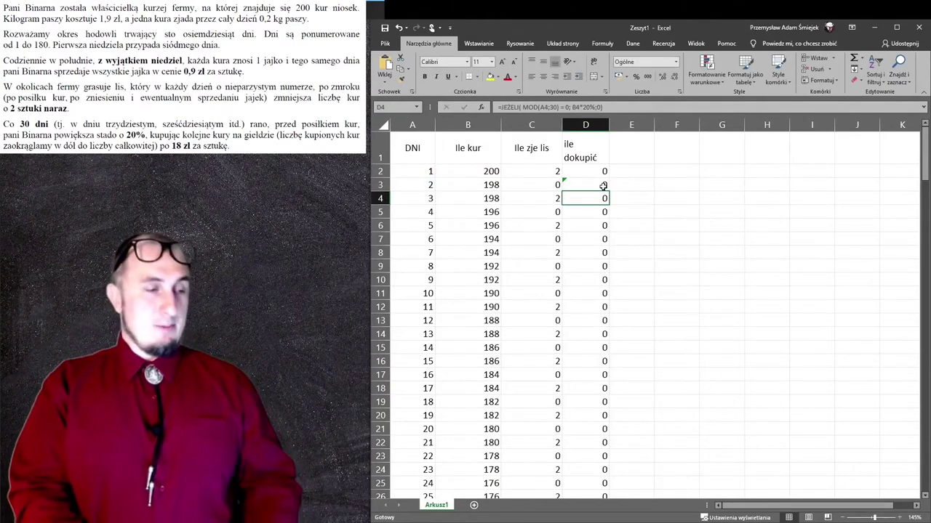
- Fill the D3 purchase formula down column D, giving 34 on day 30
{"action": "left_click", "coordinate": [602, 186]}
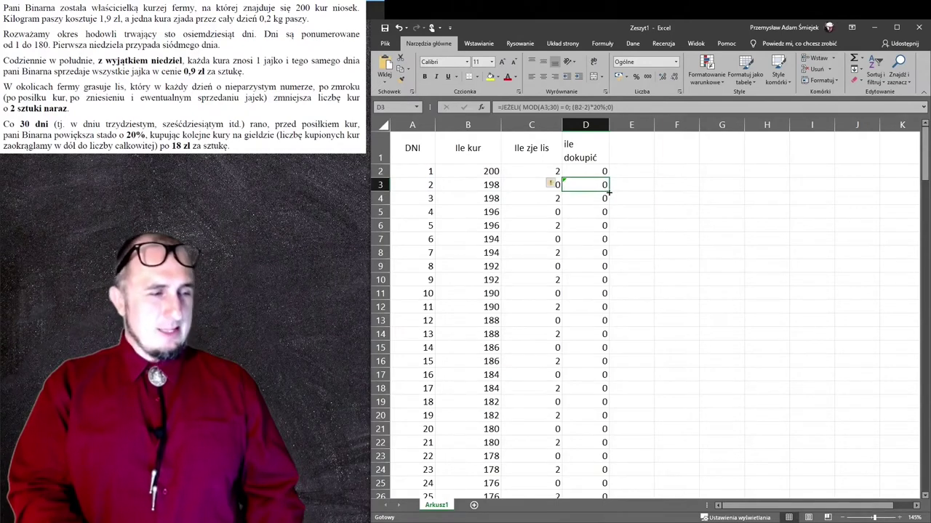
{"action": "double_click", "coordinate": [608, 189]}
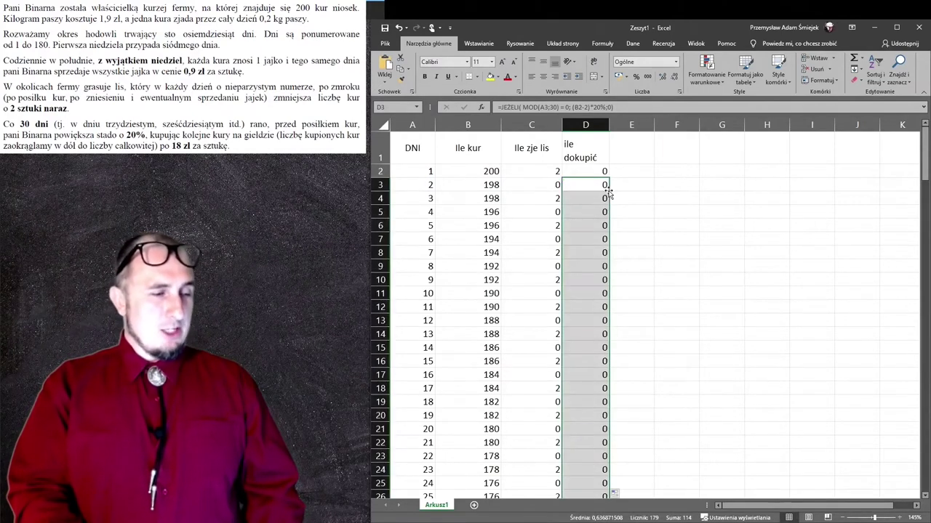
{"action": "left_click", "coordinate": [603, 197]}
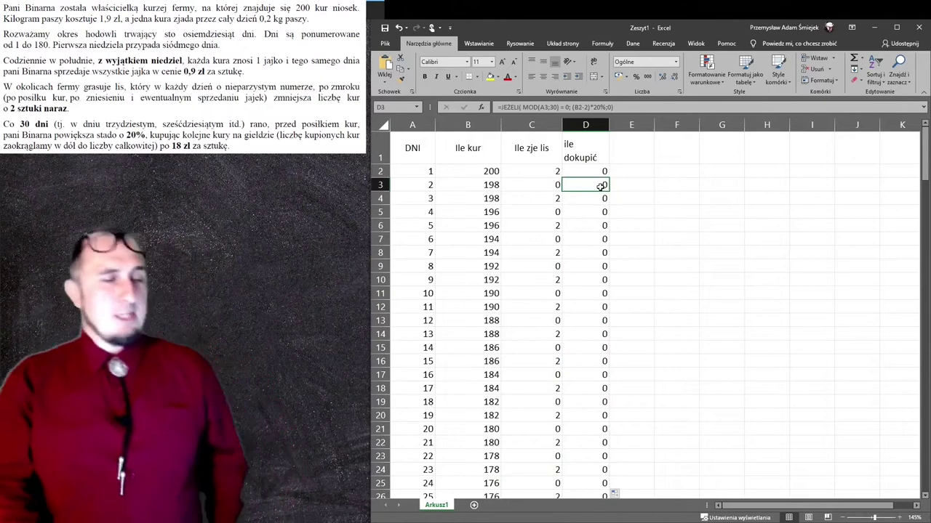
{"action": "key", "text": "Down"}
{"action": "key", "text": "Down"}
{"action": "key", "text": "Down"}
{"action": "key", "text": "Down"}
{"action": "key", "text": "Down"}
{"action": "key", "text": "Down"}
{"action": "key", "text": "Down"}
{"action": "key", "text": "Down"}
{"action": "key", "text": "Down"}
{"action": "key", "text": "Down"}
{"action": "key", "text": "Down"}
{"action": "key", "text": "Down"}
- Enter =B2-C2+D3 in B3 so the flock count adds purchased hens
{"action": "key", "text": "Up"}
{"action": "key", "text": "Up"}
{"action": "key", "text": "Up"}
{"action": "key", "text": "Up"}
{"action": "key", "text": "Up"}
{"action": "key", "text": "Up"}
{"action": "key", "text": "Up"}
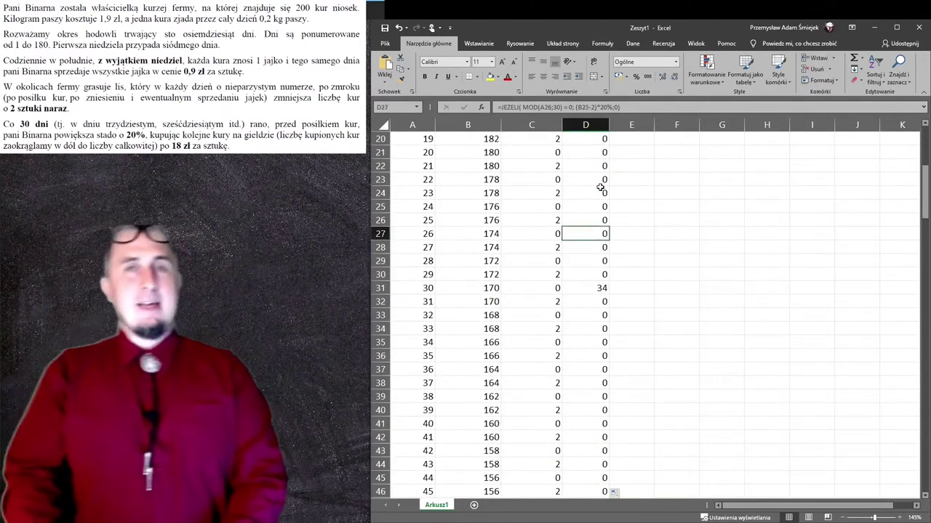
{"action": "key", "text": "Up"}
{"action": "key", "text": "Up"}
{"action": "key", "text": "Up"}
{"action": "key", "text": "Up"}
{"action": "key", "text": "Up"}
{"action": "key", "text": "Up"}
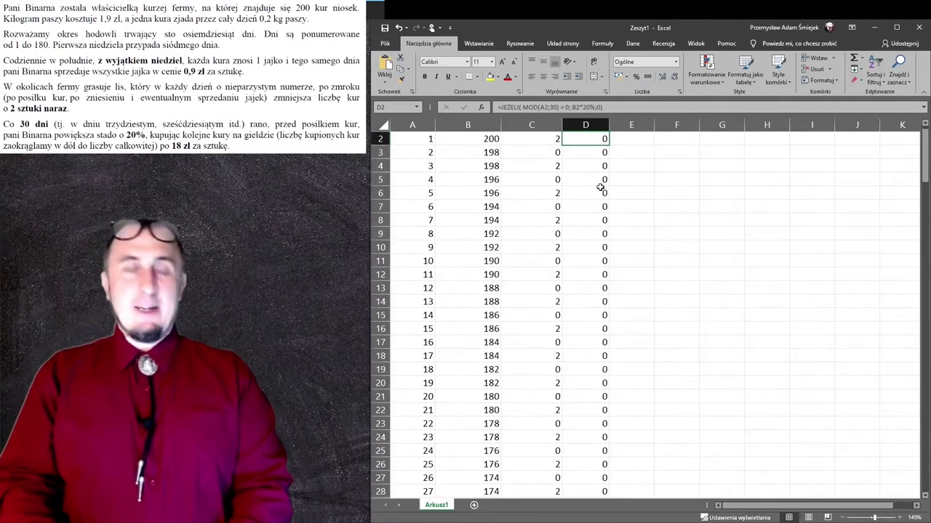
{"action": "scroll", "coordinate": [601, 187], "scroll_direction": "up", "scroll_amount": 1}
{"action": "key", "text": "Left"}
{"action": "key", "text": "Left"}
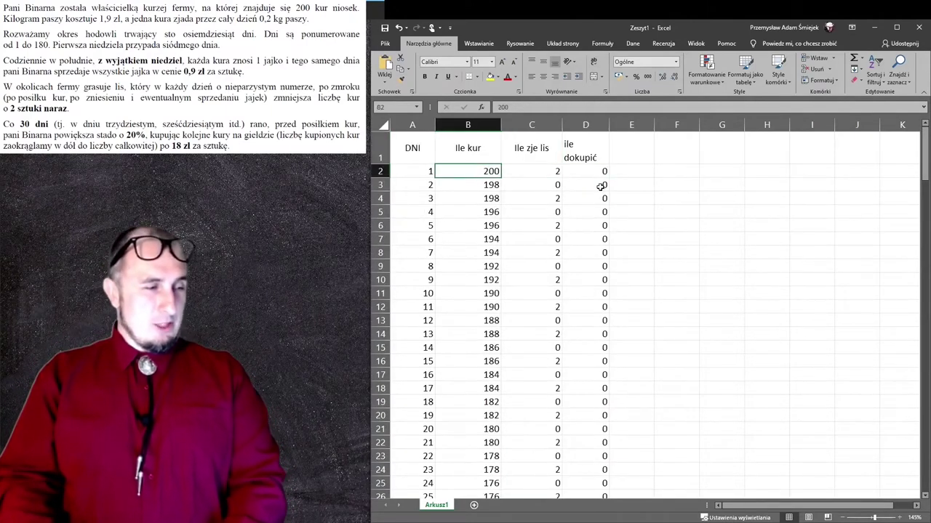
{"action": "key", "text": "Down"}
{"action": "type", "text": "=B2-C2+"}
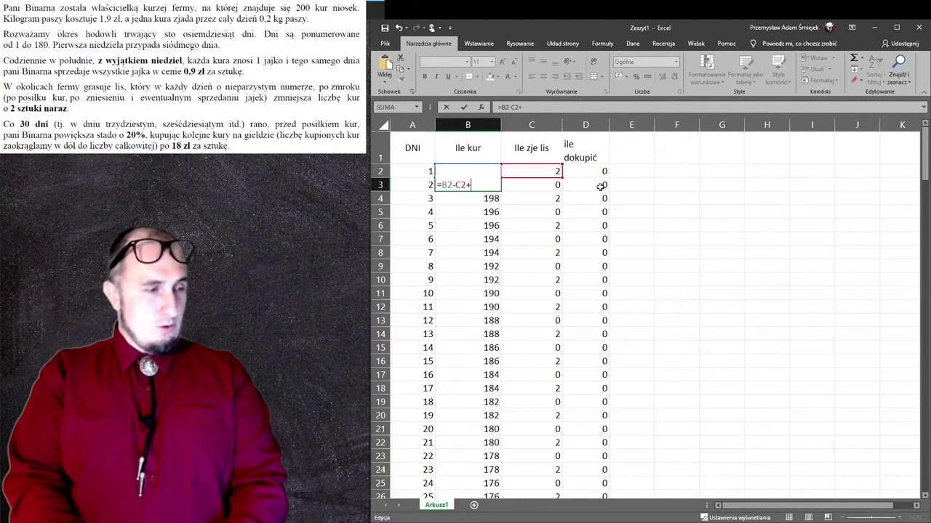
{"action": "left_click", "coordinate": [600, 187]}
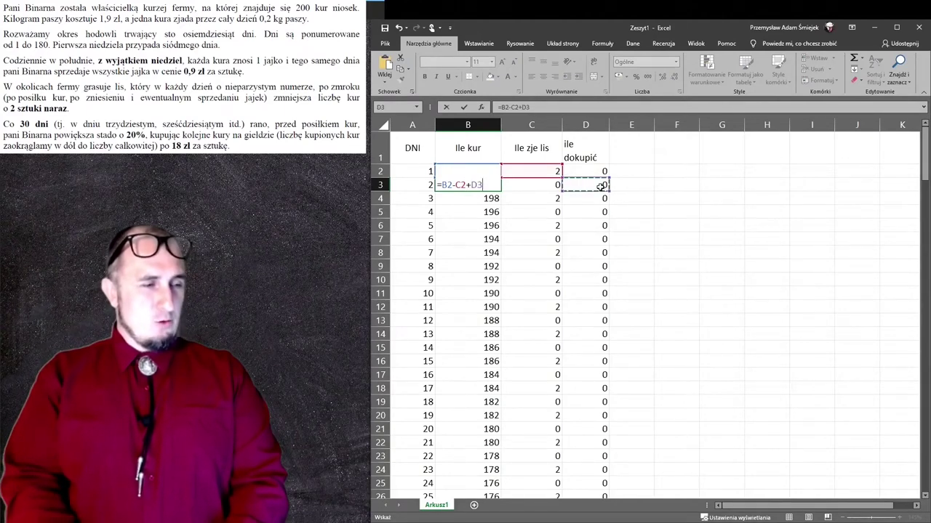
{"action": "key", "text": "Return"}
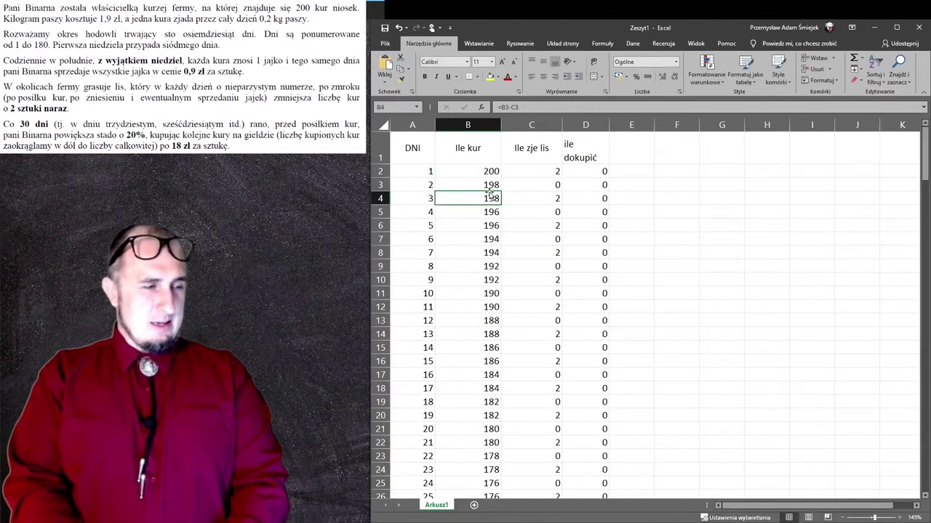
- Fill the B3 formula down column B and check the flock: 204 on day 30, 208,8 on day 60
{"action": "left_click", "coordinate": [492, 187]}
{"action": "double_click", "coordinate": [502, 189]}
{"action": "left_click", "coordinate": [491, 199]}
{"action": "key", "text": "Down"}
{"action": "key", "text": "Down"}
{"action": "key", "text": "Down"}
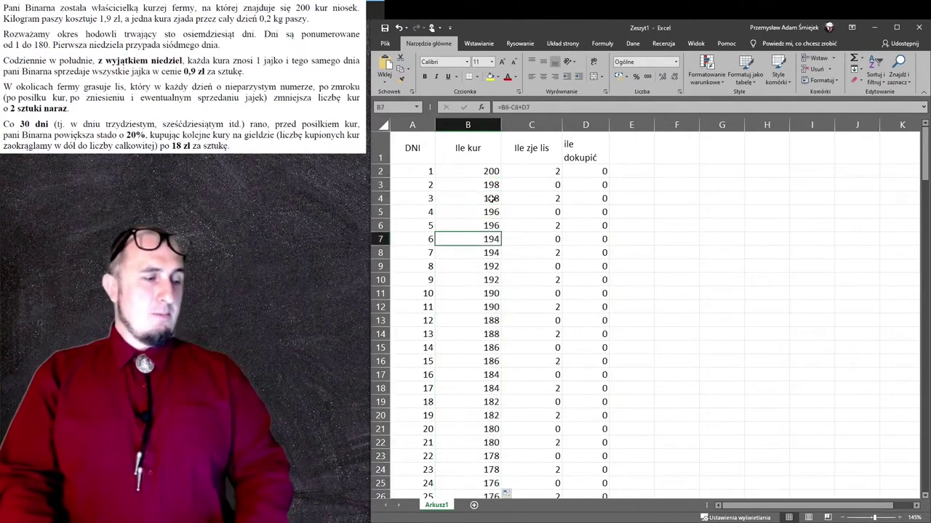
{"action": "key", "text": "Down"}
{"action": "key", "text": "Down"}
{"action": "key", "text": "Down"}
{"action": "key", "text": "Down"}
{"action": "key", "text": "Down"}
{"action": "key", "text": "Down"}
{"action": "key", "text": "Down"}
{"action": "key", "text": "Down"}
{"action": "key", "text": "Down"}
{"action": "key", "text": "Down"}
{"action": "key", "text": "Down"}
{"action": "key", "text": "Up"}
{"action": "key", "text": "Up"}
{"action": "key", "text": "Up"}
{"action": "key", "text": "Up"}
{"action": "key", "text": "Up"}
{"action": "key", "text": "Up"}
{"action": "key", "text": "Down"}
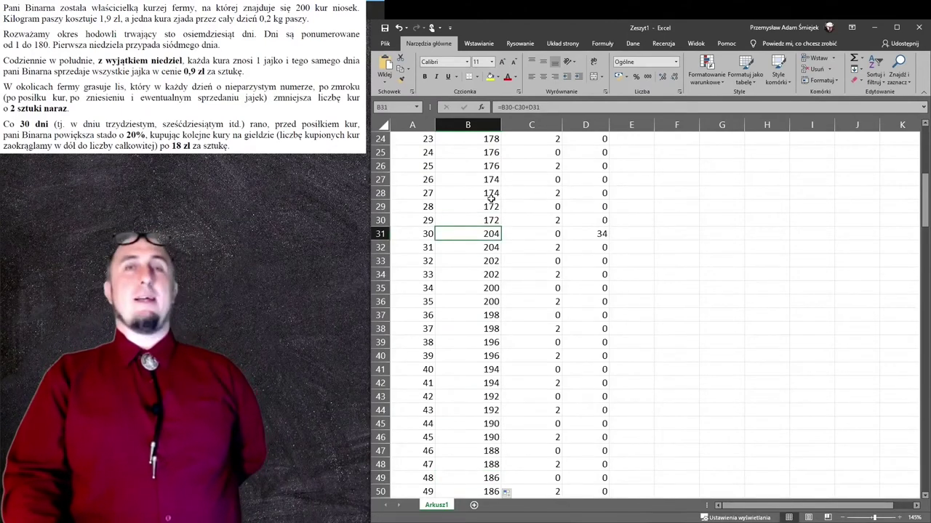
{"action": "key", "text": "Down"}
{"action": "key", "text": "Down"}
{"action": "key", "text": "Down"}
{"action": "key", "text": "Down"}
{"action": "key", "text": "Down"}
{"action": "key", "text": "Down"}
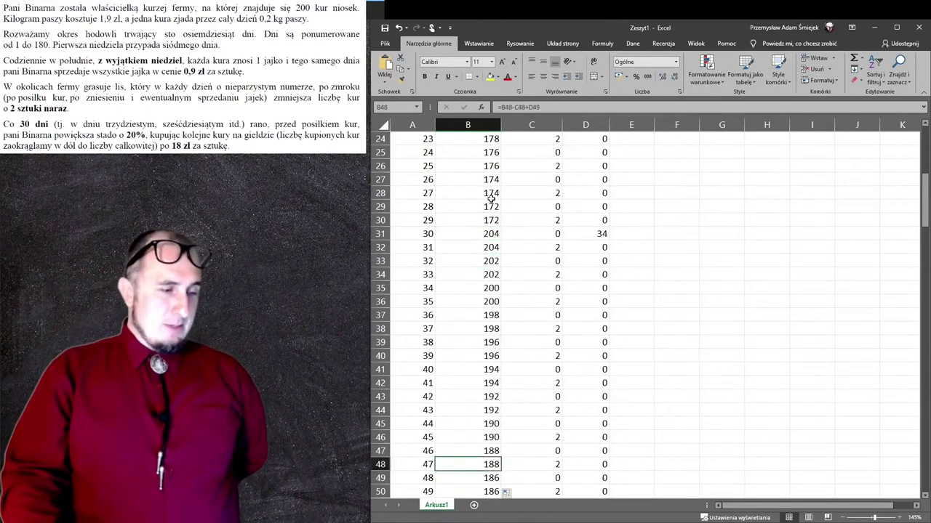
{"action": "key", "text": "Down"}
{"action": "key", "text": "Down"}
{"action": "key", "text": "Down"}
{"action": "key", "text": "Down"}
{"action": "key", "text": "Down"}
{"action": "key", "text": "Down"}
{"action": "key", "text": "Up"}
{"action": "key", "text": "Up"}
{"action": "key", "text": "Up"}
{"action": "key", "text": "Up"}
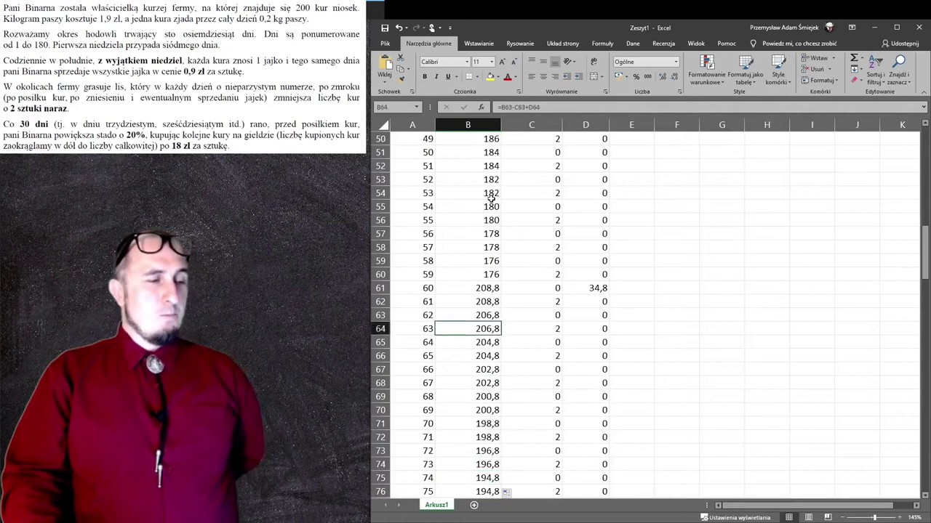
{"action": "key", "text": "Up"}
{"action": "key", "text": "Up"}
{"action": "key", "text": "Up"}
{"action": "key", "text": "Down"}
{"action": "key", "text": "Down"}
{"action": "key", "text": "Down"}
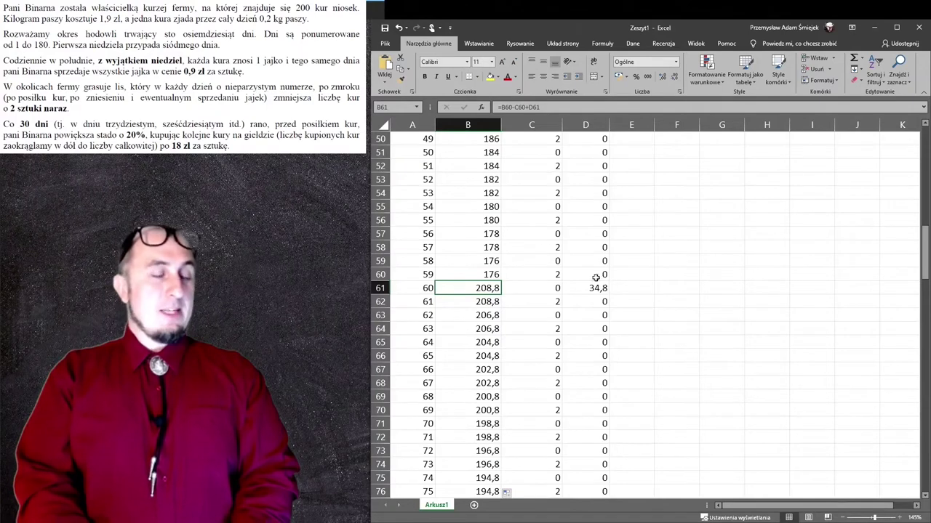
{"action": "scroll", "coordinate": [482, 187], "scroll_direction": "up", "scroll_amount": 10}
{"action": "scroll", "coordinate": [482, 187], "scroll_direction": "up", "scroll_amount": 6}
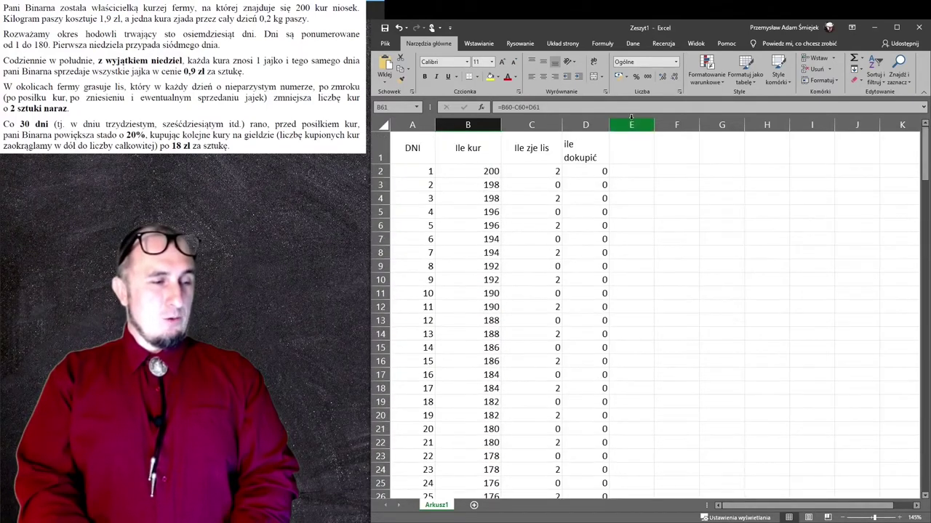
{"action": "left_click", "coordinate": [594, 169]}
{"action": "double_click", "coordinate": [594, 168]}
{"action": "key", "text": "Escape"}
{"action": "double_click", "coordinate": [593, 184]}
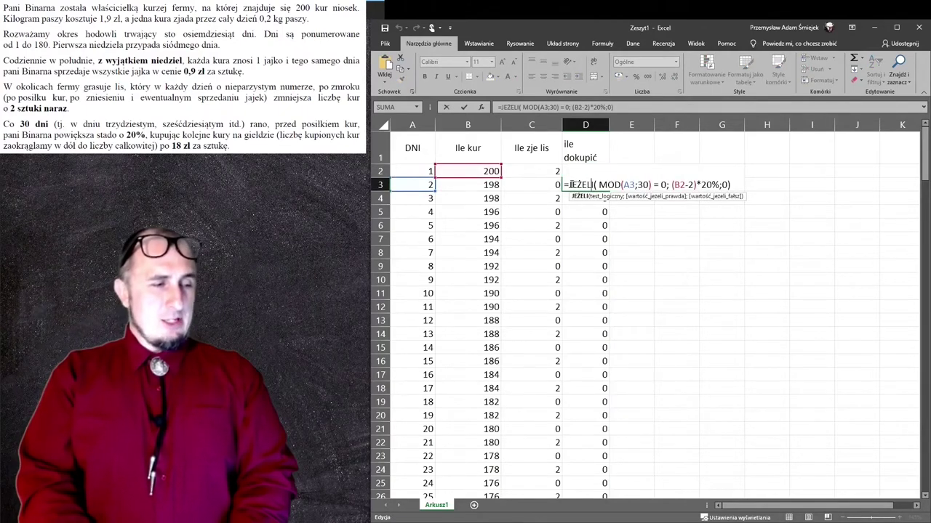
{"action": "key", "text": "Escape"}
{"action": "key", "text": "Up"}
{"action": "key", "text": "F2"}
{"action": "key", "text": "Escape"}
{"action": "key", "text": "Down"}
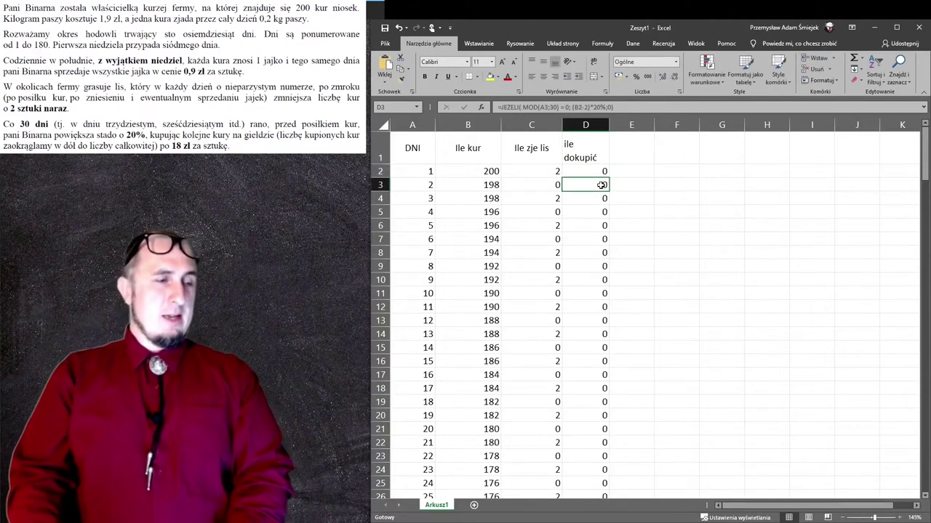
{"action": "double_click", "coordinate": [602, 185]}
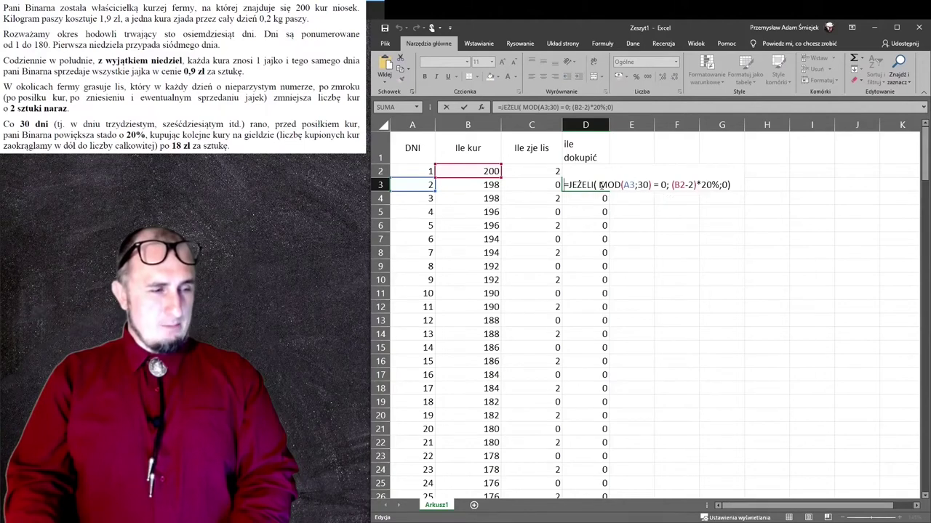
{"action": "type", "text": "zaokr"}
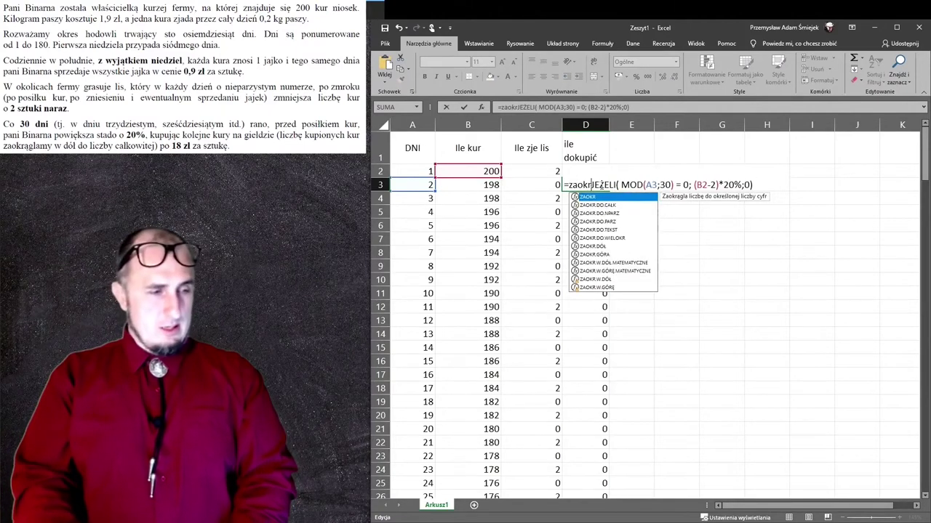
{"action": "key", "text": "Tab"}
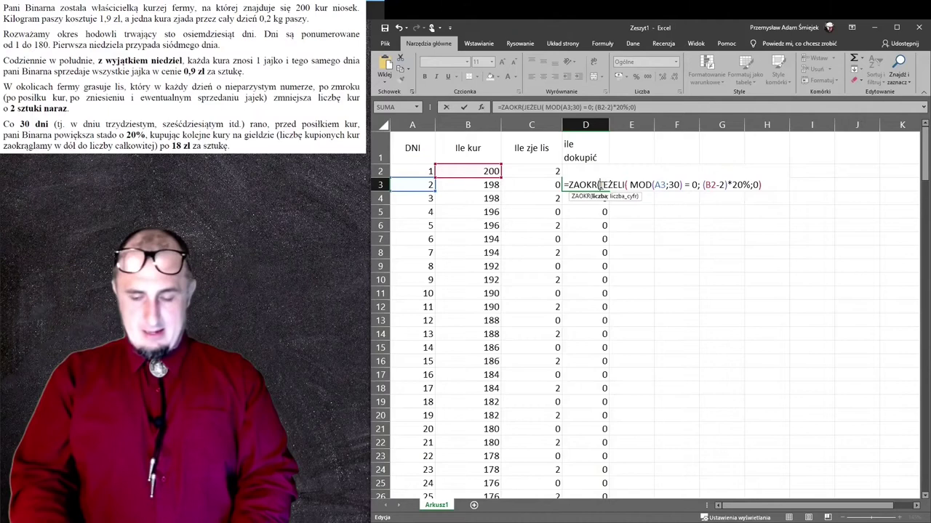
{"action": "type", "text": ";0"}
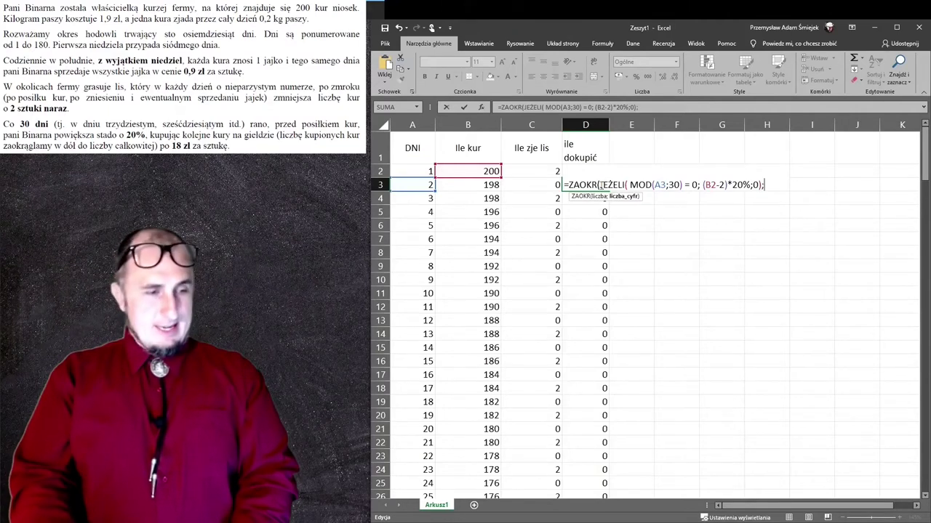
{"action": "type", "text": ")"}
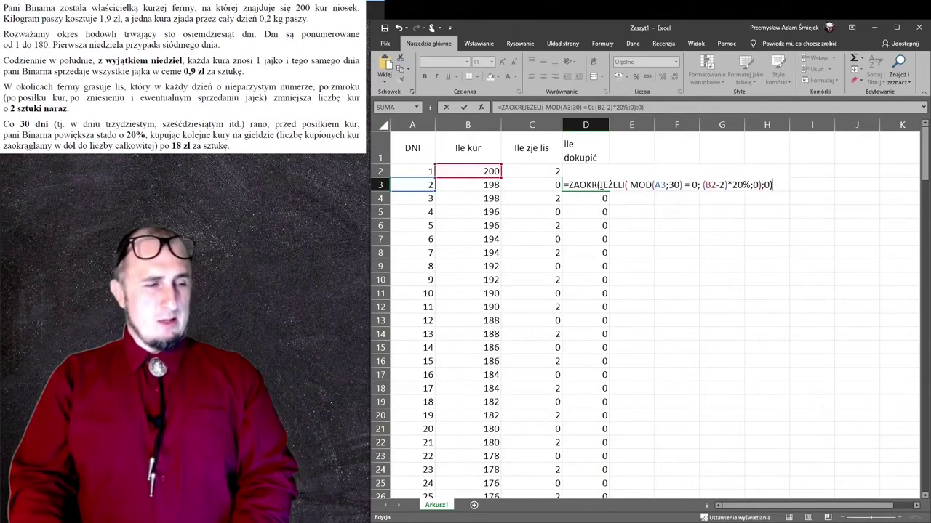
{"action": "key", "text": "ctrl+Return"}
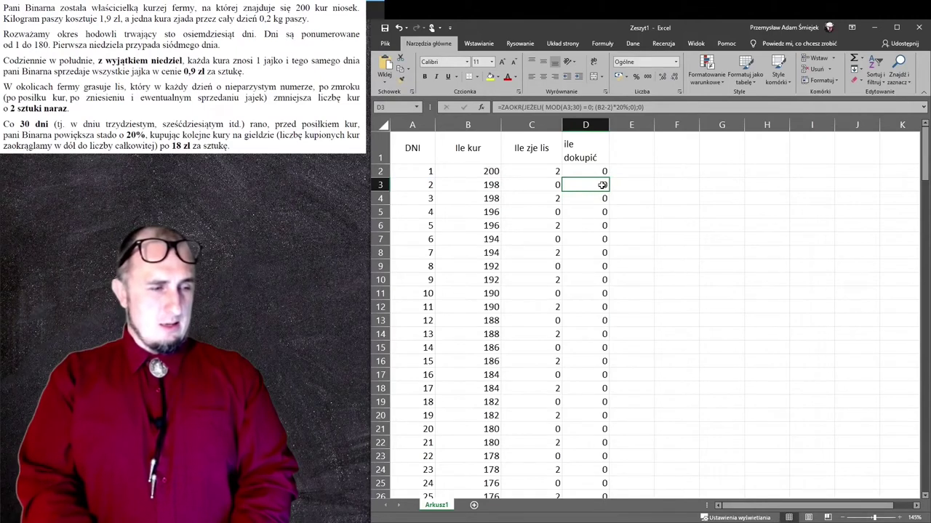
{"action": "double_click", "coordinate": [609, 189]}
{"action": "key", "text": "Down"}
{"action": "key", "text": "Down"}
{"action": "key", "text": "Down"}
{"action": "key", "text": "Down"}
{"action": "key", "text": "Down"}
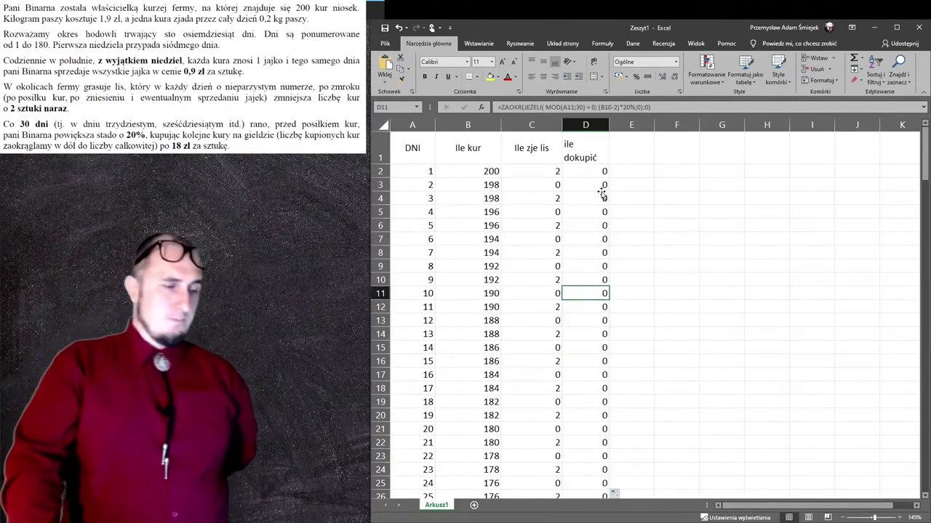
{"action": "key", "text": "Down"}
{"action": "key", "text": "Down"}
{"action": "key", "text": "Down"}
{"action": "key", "text": "Down"}
{"action": "key", "text": "Down"}
{"action": "key", "text": "Down"}
{"action": "key", "text": "Down"}
{"action": "key", "text": "Down"}
{"action": "key", "text": "Down"}
{"action": "key", "text": "Down"}
{"action": "key", "text": "Down"}
{"action": "key", "text": "Down"}
{"action": "key", "text": "Down"}
{"action": "key", "text": "Down"}
{"action": "key", "text": "Down"}
{"action": "key", "text": "Down"}
{"action": "key", "text": "Down"}
{"action": "key", "text": "Down"}
{"action": "key", "text": "Down"}
{"action": "key", "text": "Down"}
{"action": "key", "text": "Down"}
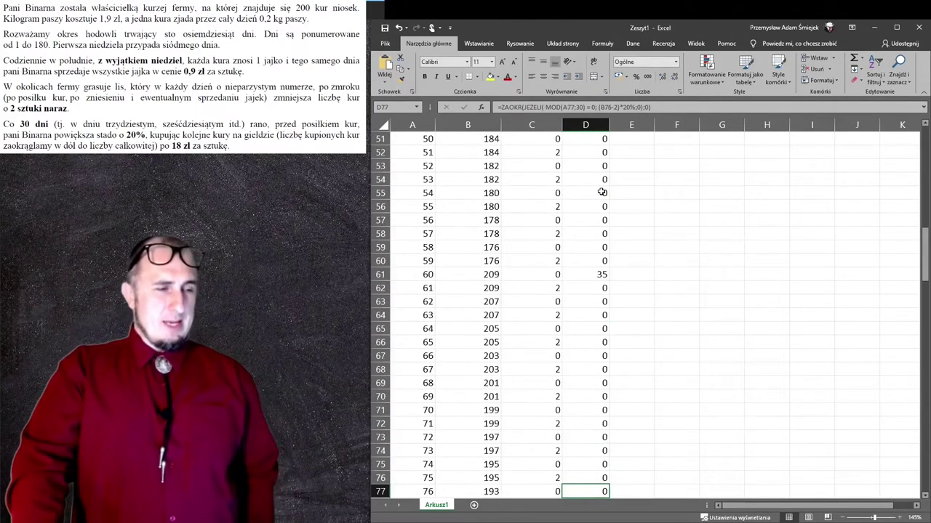
{"action": "key", "text": "Down"}
{"action": "key", "text": "Down"}
{"action": "key", "text": "Down"}
{"action": "key", "text": "Down"}
{"action": "key", "text": "Down"}
{"action": "key", "text": "Down"}
{"action": "key", "text": "Down"}
{"action": "key", "text": "Down"}
{"action": "key", "text": "Down"}
{"action": "key", "text": "Down"}
{"action": "key", "text": "Down"}
{"action": "key", "text": "Down"}
{"action": "key", "text": "Down"}
{"action": "key", "text": "Down"}
{"action": "key", "text": "Down"}
{"action": "key", "text": "Down"}
{"action": "key", "text": "Down"}
{"action": "key", "text": "Down"}
{"action": "key", "text": "Down"}
{"action": "key", "text": "Down"}
{"action": "key", "text": "Down"}
{"action": "key", "text": "Down"}
{"action": "key", "text": "Down"}
{"action": "key", "text": "Down"}
{"action": "key", "text": "Down"}
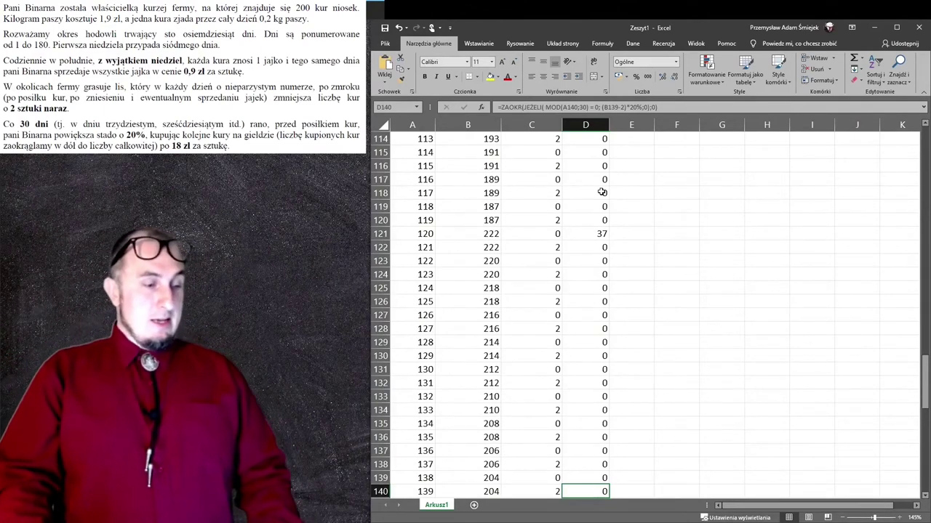
{"action": "key", "text": "Down"}
{"action": "key", "text": "Down"}
{"action": "key", "text": "Down"}
{"action": "key", "text": "Down"}
{"action": "key", "text": "Down"}
{"action": "key", "text": "Down"}
{"action": "key", "text": "Down"}
{"action": "key", "text": "Down"}
{"action": "key", "text": "Down"}
{"action": "key", "text": "Down"}
{"action": "key", "text": "Down"}
{"action": "key", "text": "Down"}
{"action": "key", "text": "Down"}
{"action": "key", "text": "Up"}
{"action": "key", "text": "Up"}
{"action": "key", "text": "Up"}
{"action": "key", "text": "Up"}
{"action": "key", "text": "Up"}
{"action": "key", "text": "Up"}
{"action": "key", "text": "Up"}
{"action": "key", "text": "Left"}
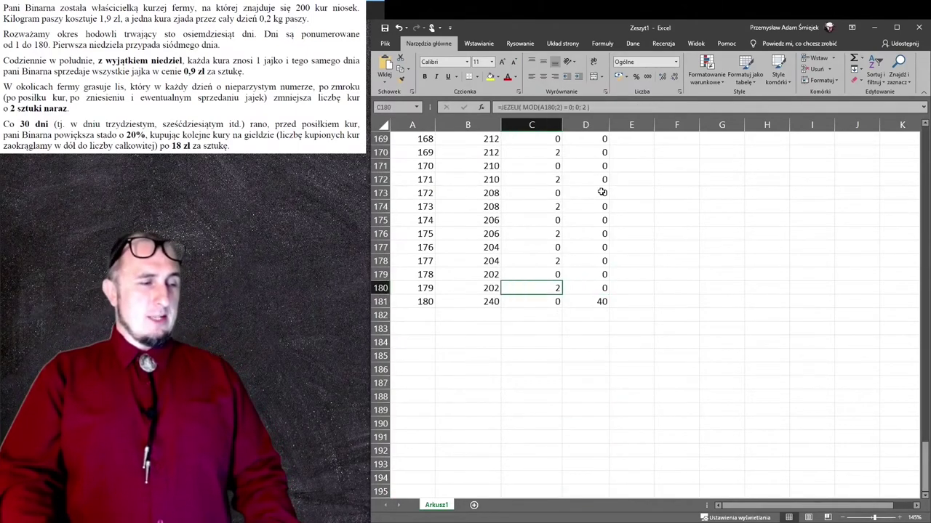
{"action": "key", "text": "Left"}
{"action": "key", "text": "Down"}
{"action": "key", "text": "Right"}
{"action": "key", "text": "Left"}
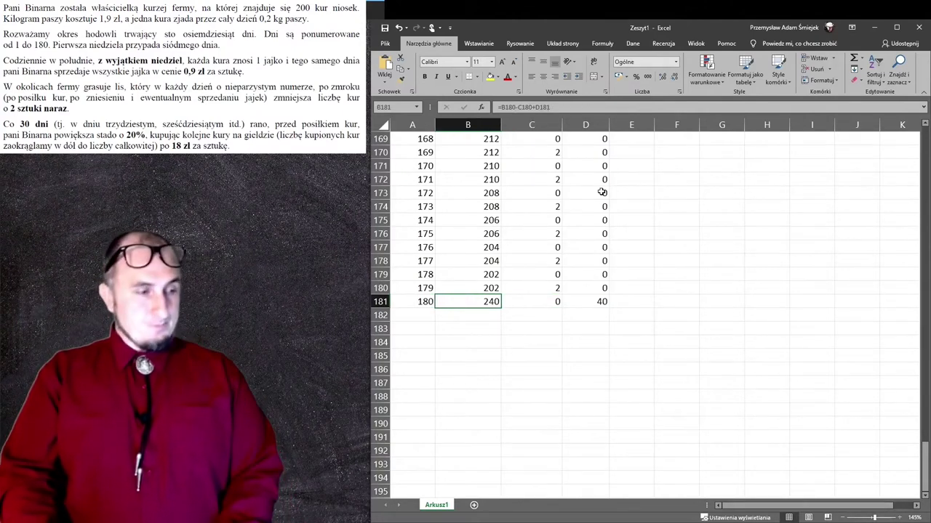
{"action": "key", "text": "ctrl+Up"}
{"action": "key", "text": "Right"}
{"action": "key", "text": "Right"}
{"action": "key", "text": "Right"}
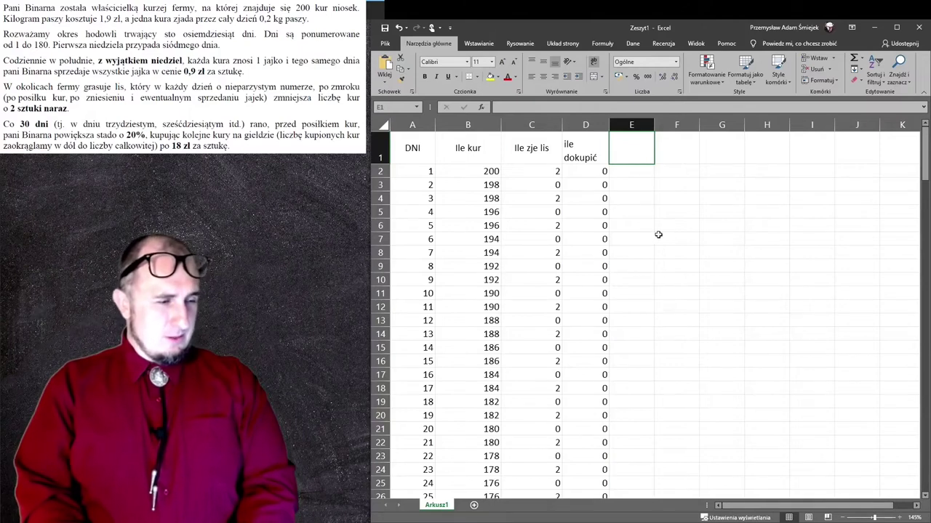
{"action": "left_click", "coordinate": [429, 185]}
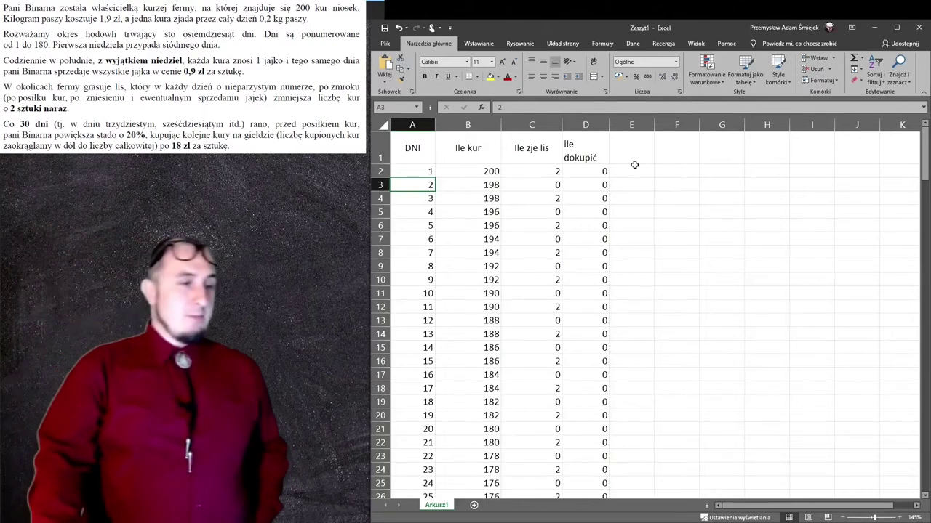
{"action": "key", "text": "Right"}
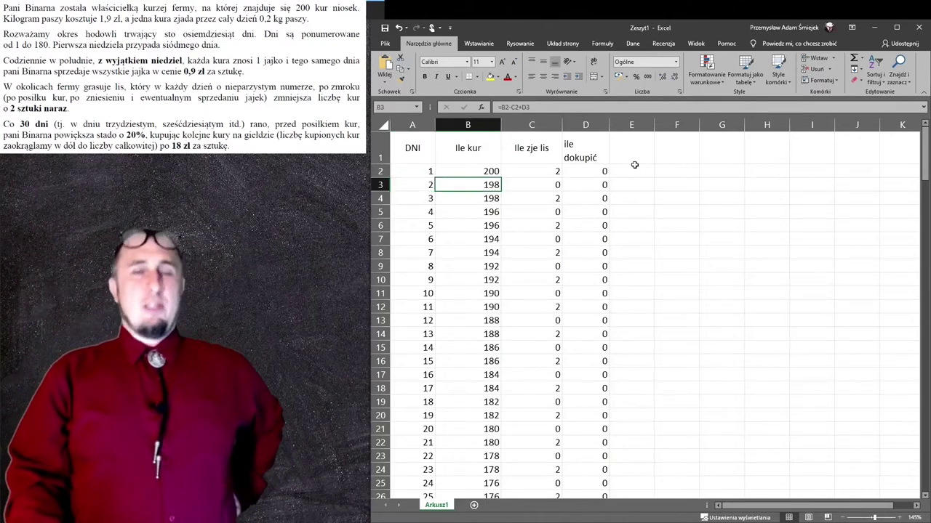
{"action": "key", "text": "Down"}
{"action": "key", "text": "Down"}
{"action": "key", "text": "Down"}
{"action": "key", "text": "Down"}
{"action": "key", "text": "Down"}
{"action": "key", "text": "Down"}
{"action": "key", "text": "Down"}
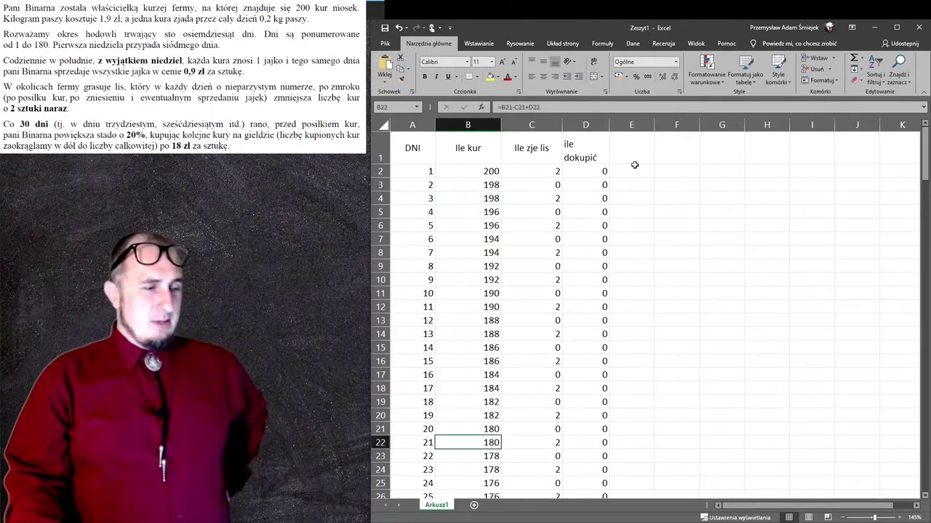
{"action": "key", "text": "Down"}
{"action": "key", "text": "Down"}
{"action": "key", "text": "Down"}
{"action": "key", "text": "Down"}
{"action": "key", "text": "Down"}
{"action": "key", "text": "Down"}
{"action": "key", "text": "Up"}
{"action": "key", "text": "Up"}
{"action": "key", "text": "Up"}
{"action": "key", "text": "Up"}
{"action": "key", "text": "Up"}
{"action": "key", "text": "Up"}
{"action": "key", "text": "Up"}
{"action": "key", "text": "Down"}
{"action": "key", "text": "Down"}
{"action": "key", "text": "Up"}
{"action": "key", "text": "Up"}
{"action": "key", "text": "Up"}
{"action": "key", "text": "Down"}
{"action": "key", "text": "Down"}
{"action": "key", "text": "Up"}
{"action": "key", "text": "Up"}
{"action": "key", "text": "Down"}
{"action": "key", "text": "Down"}
{"action": "key", "text": "Down"}
{"action": "key", "text": "Down"}
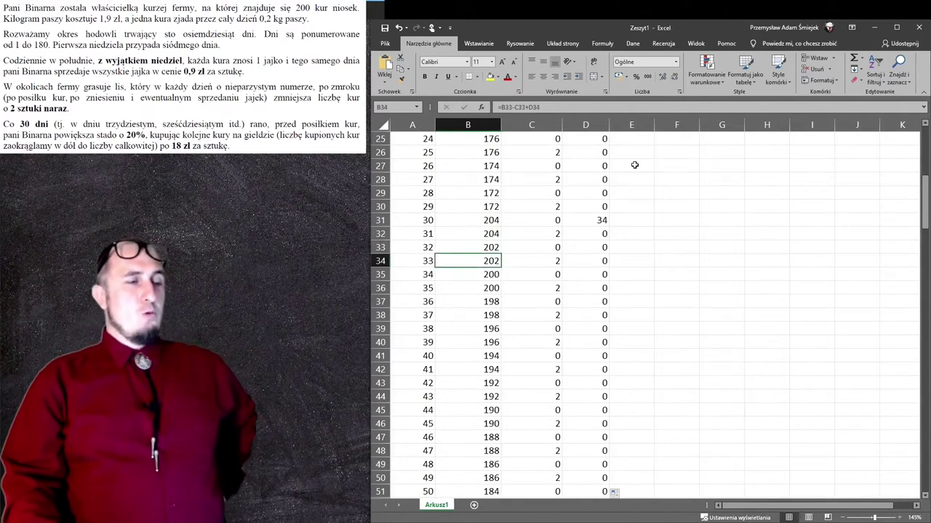
{"action": "key", "text": "Up"}
{"action": "key", "text": "Up"}
{"action": "key", "text": "Up"}
{"action": "key", "text": "Up"}
{"action": "key", "text": "Down"}
{"action": "key", "text": "Down"}
{"action": "key", "text": "Down"}
{"action": "key", "text": "Down"}
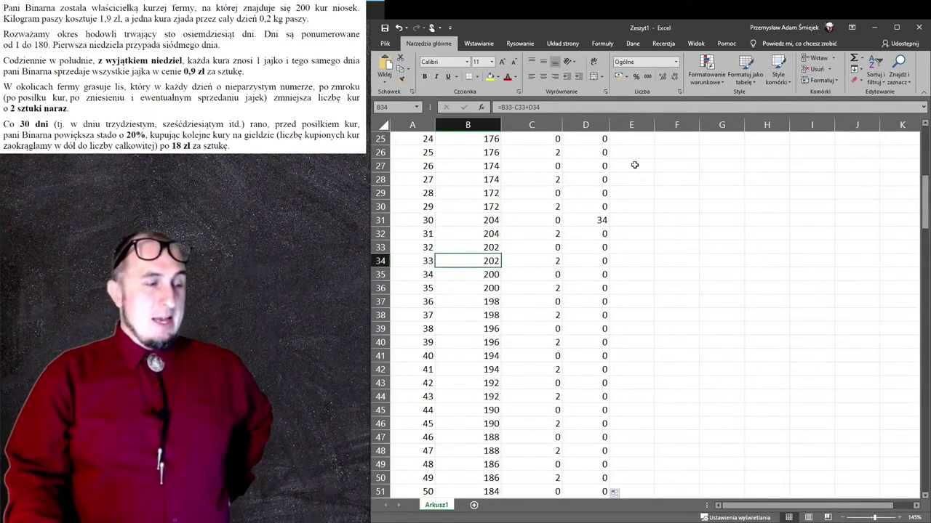
{"action": "key", "text": "Down"}
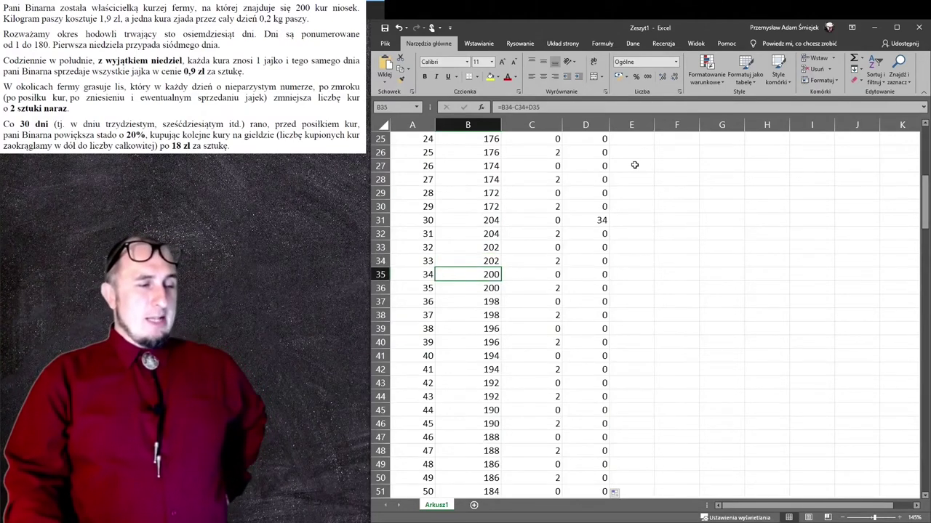
{"action": "key", "text": "Left"}
{"action": "key", "text": "Up"}
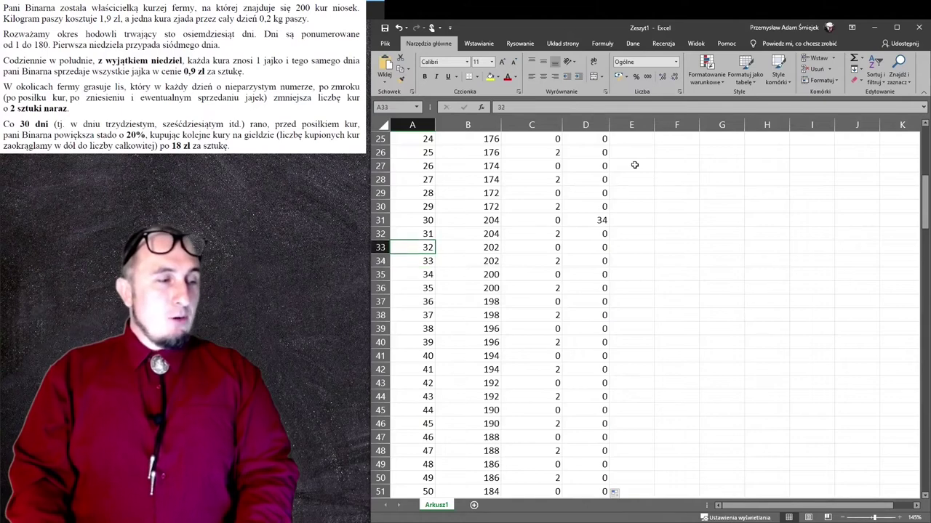
- Write the E1 header, revising 'ile zjada paszy całe stado' down to 'ile zjada stado'
{"action": "key", "text": "Up"}
{"action": "key", "text": "Up"}
{"action": "key", "text": "Up"}
{"action": "key", "text": "Up"}
{"action": "key", "text": "Up"}
{"action": "key", "text": "Up"}
{"action": "key", "text": "Up"}
{"action": "key", "text": "Up"}
{"action": "key", "text": "Up"}
{"action": "key", "text": "Right"}
{"action": "key", "text": "Right"}
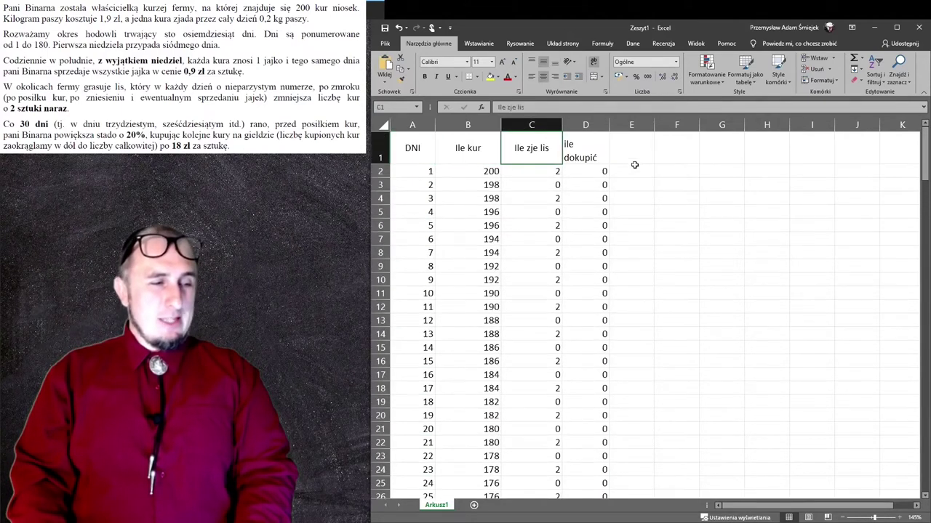
{"action": "key", "text": "Right"}
{"action": "key", "text": "Right"}
{"action": "type", "text": "le "}
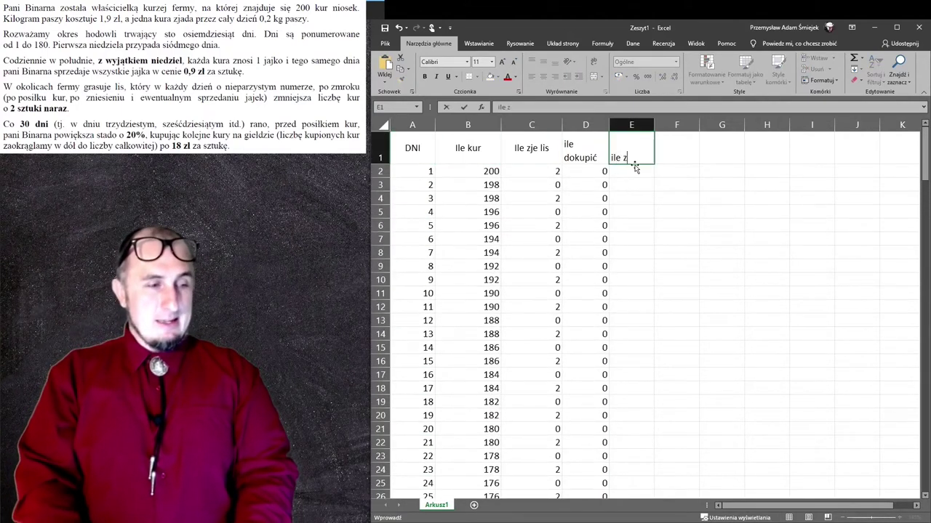
{"action": "type", "text": "a"}
{"action": "type", "text": "zę\\"}
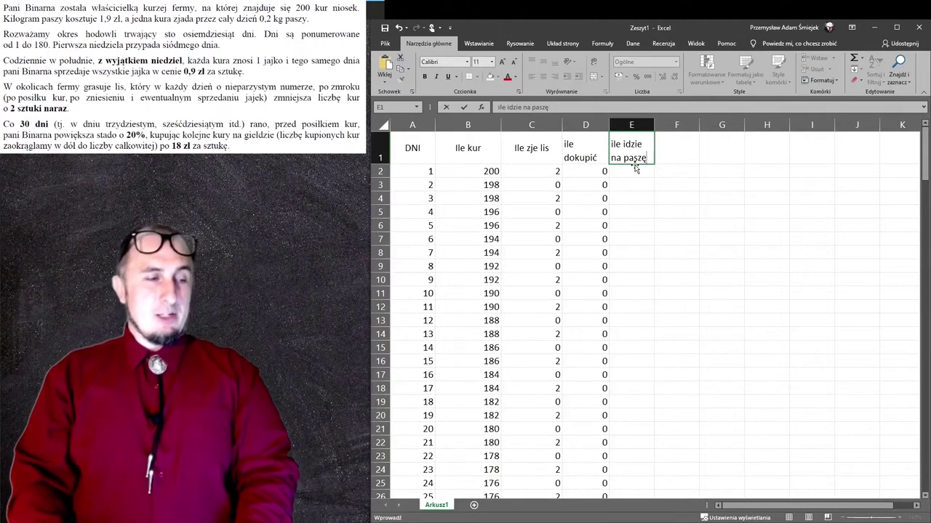
{"action": "key", "text": "BackSpace"}
{"action": "key", "text": "Return"}
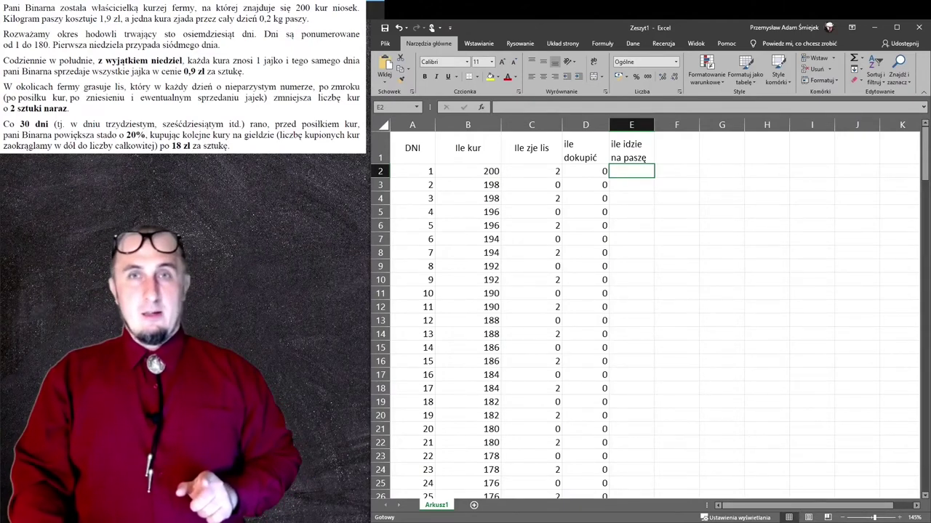
{"action": "left_click", "coordinate": [631, 150]}
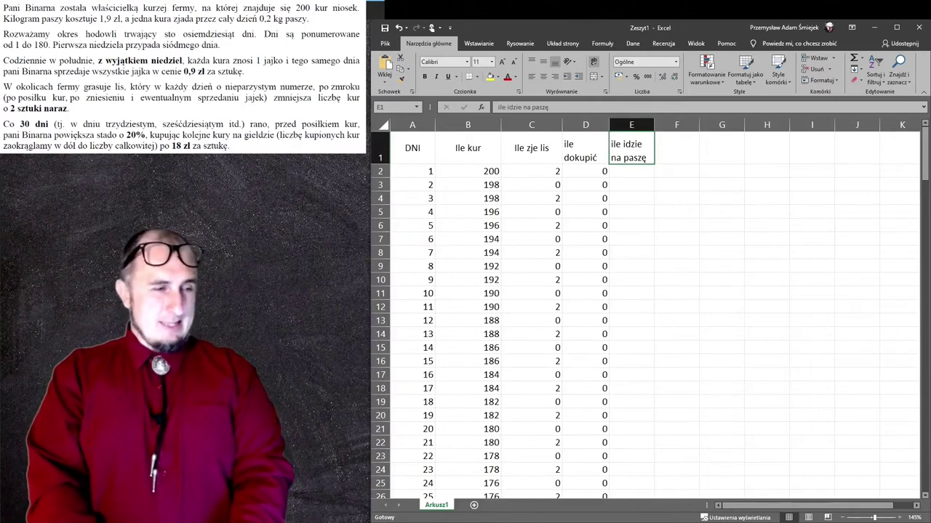
{"action": "type", "text": "ile z"}
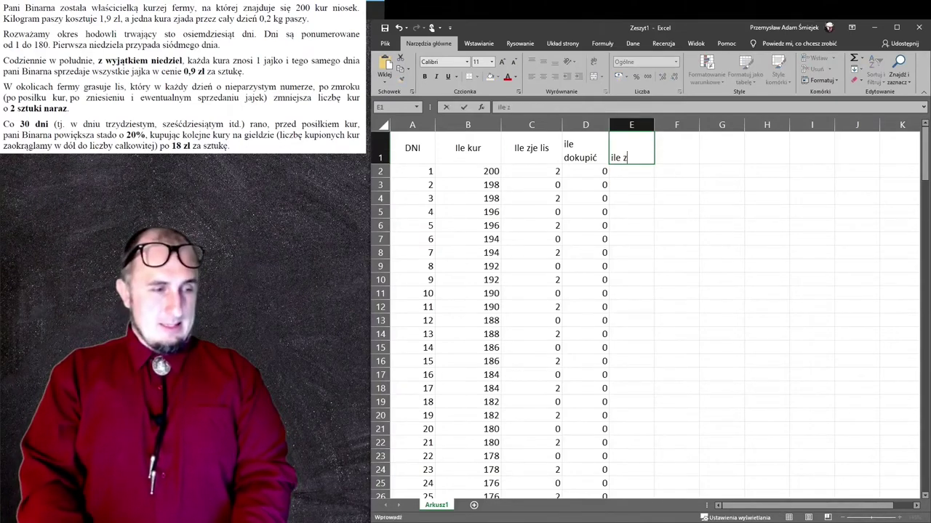
{"action": "type", "text": "jada paszy"}
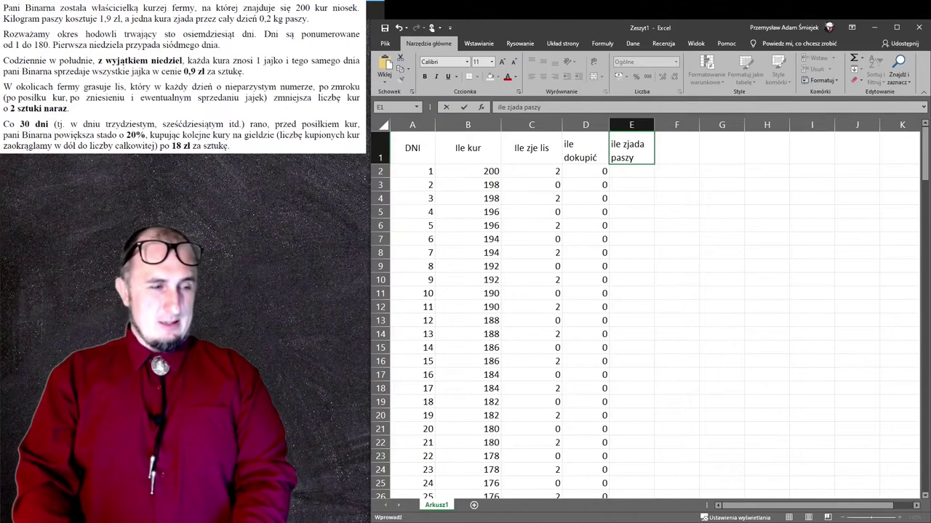
{"action": "type", "text": " całe stado"}
{"action": "key", "text": "Return"}
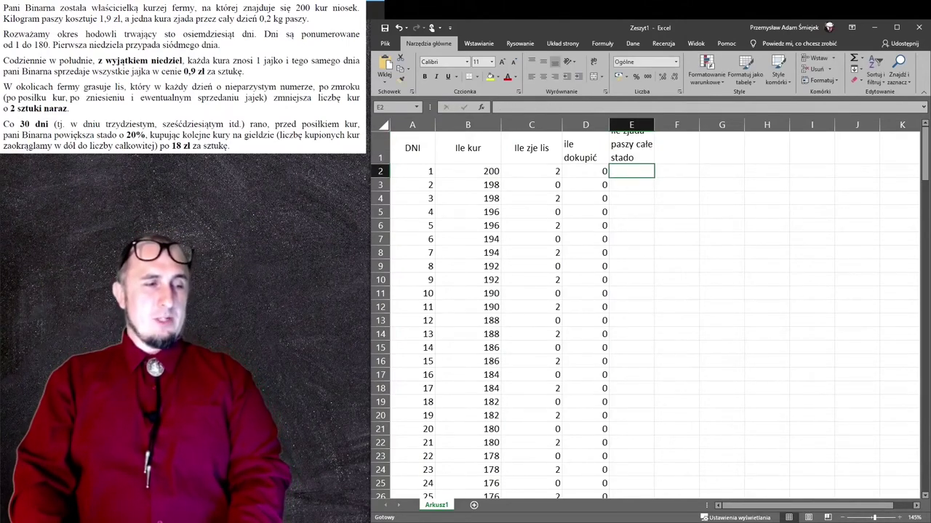
{"action": "left_click", "coordinate": [631, 148]}
{"action": "type", "text": "il"}
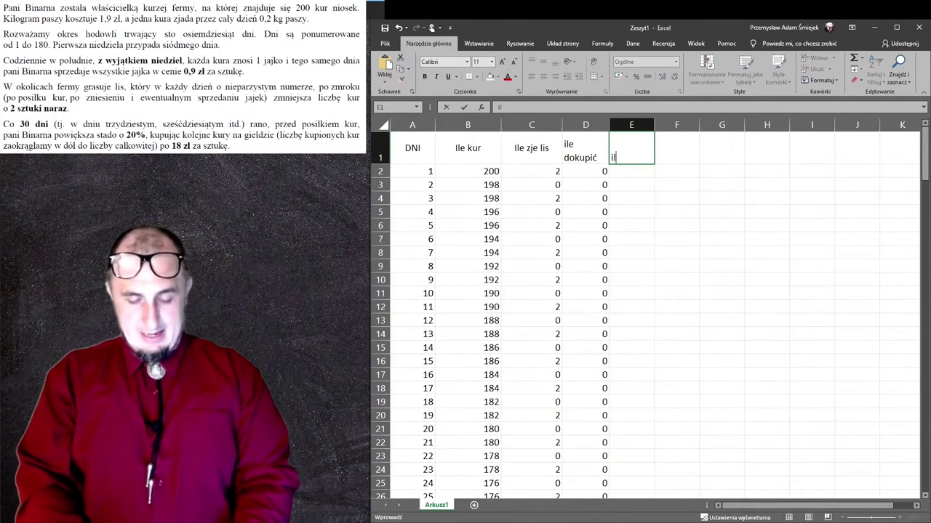
{"action": "type", "text": "e zjada stado"}
{"action": "key", "text": "Return"}
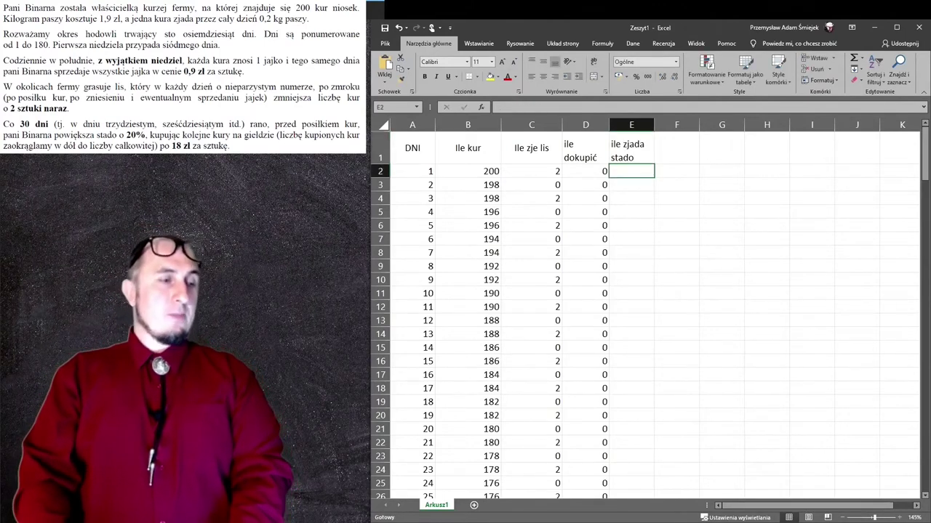
- Enter =B2*0,2 in E2 and fill it down, giving 40 on day 1 and 39,6 on day 2
{"action": "type", "text": "="}
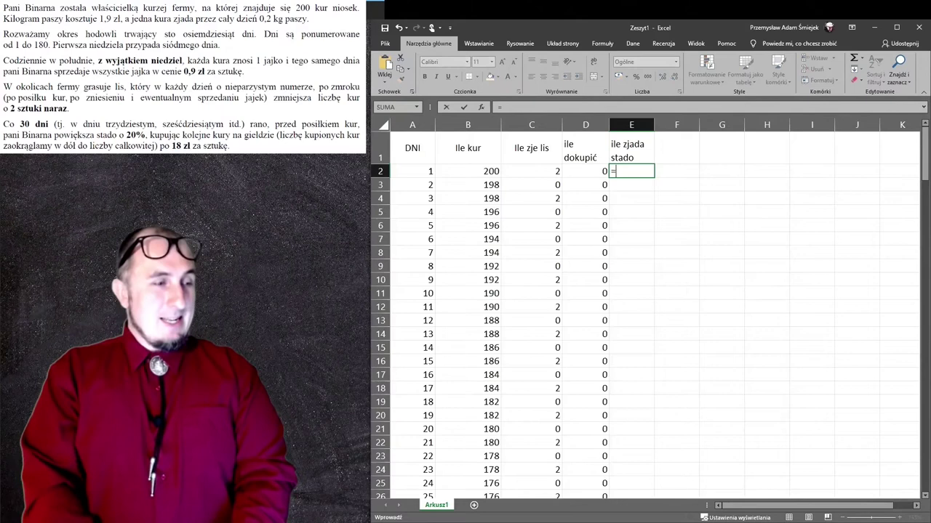
{"action": "left_click", "coordinate": [493, 171]}
{"action": "type", "text": "*0,"}
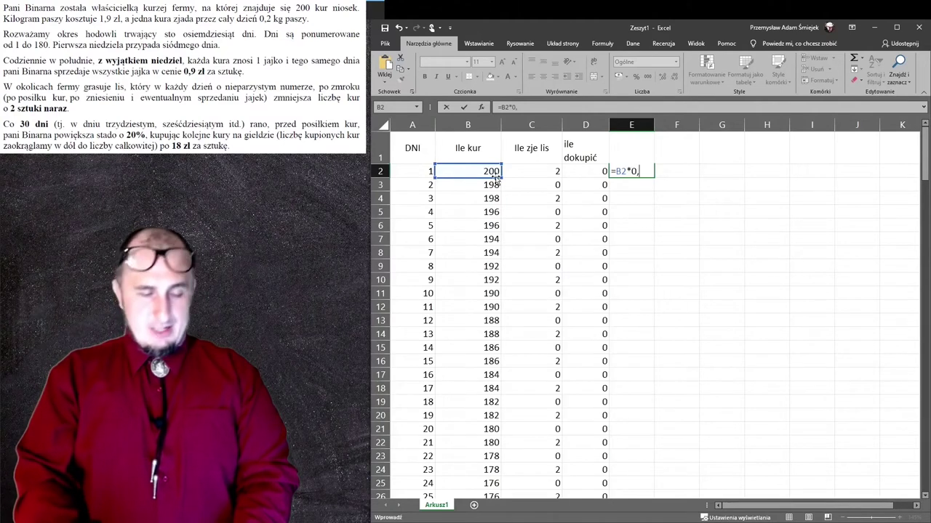
{"action": "type", "text": "2"}
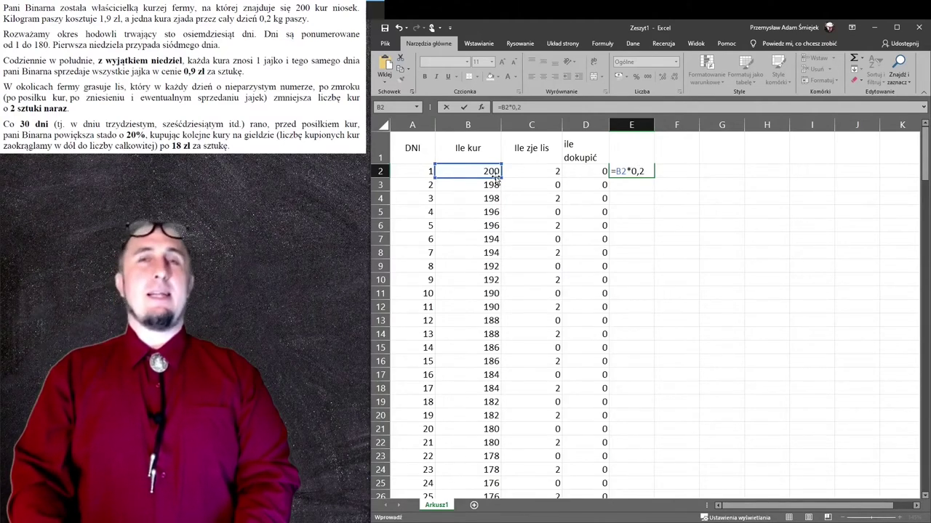
{"action": "key", "text": "ctrl+Return"}
{"action": "type", "text": "ile zjada stado"}
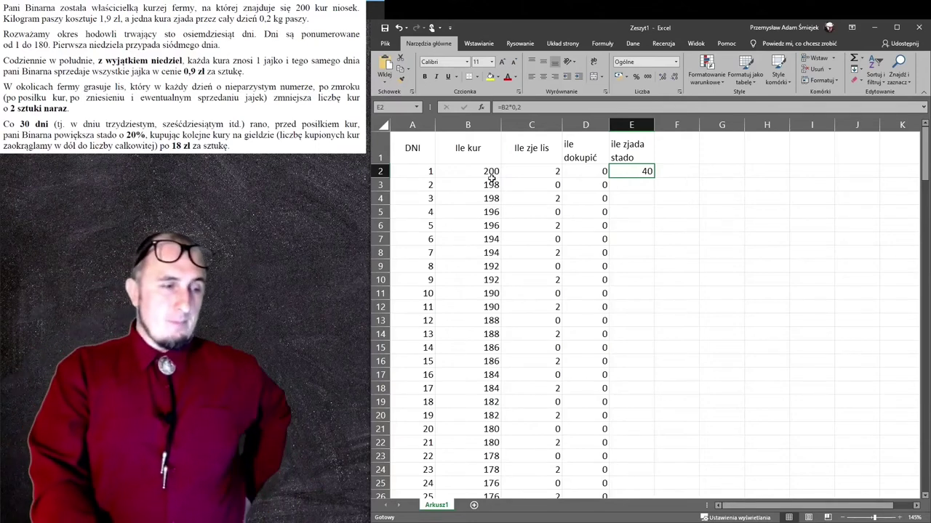
{"action": "double_click", "coordinate": [653, 177]}
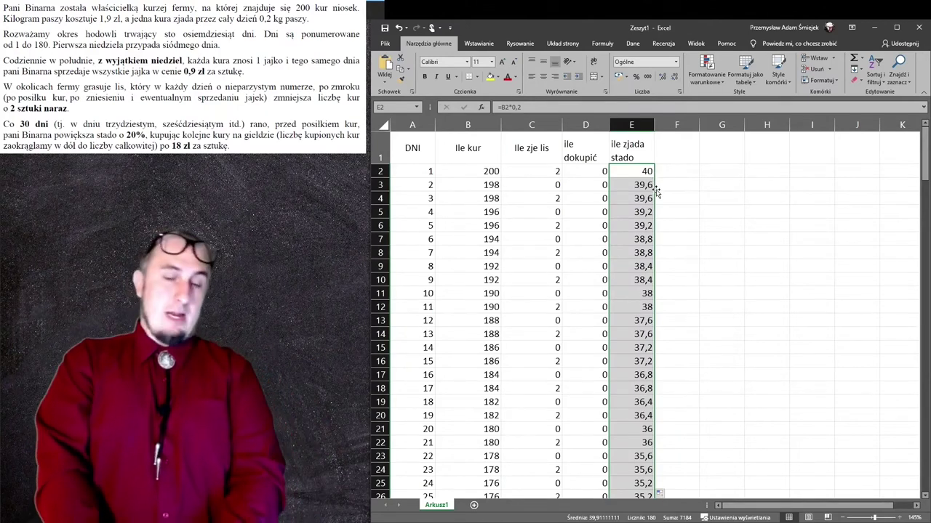
- Head column F with 'ile kosztuje jedzenie'
{"action": "left_click", "coordinate": [689, 149]}
{"action": "type", "text": "ile kosztuje je"}
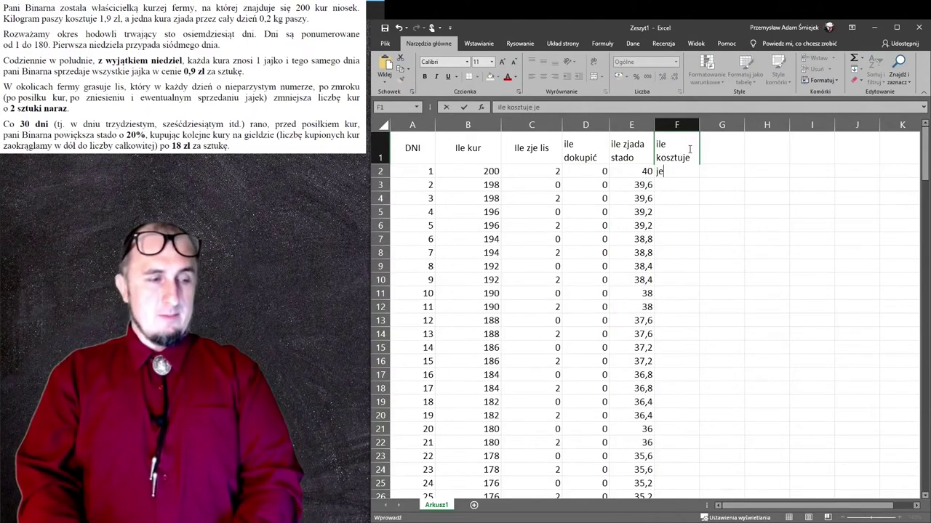
{"action": "type", "text": "dzenie"}
{"action": "key", "text": "Return"}
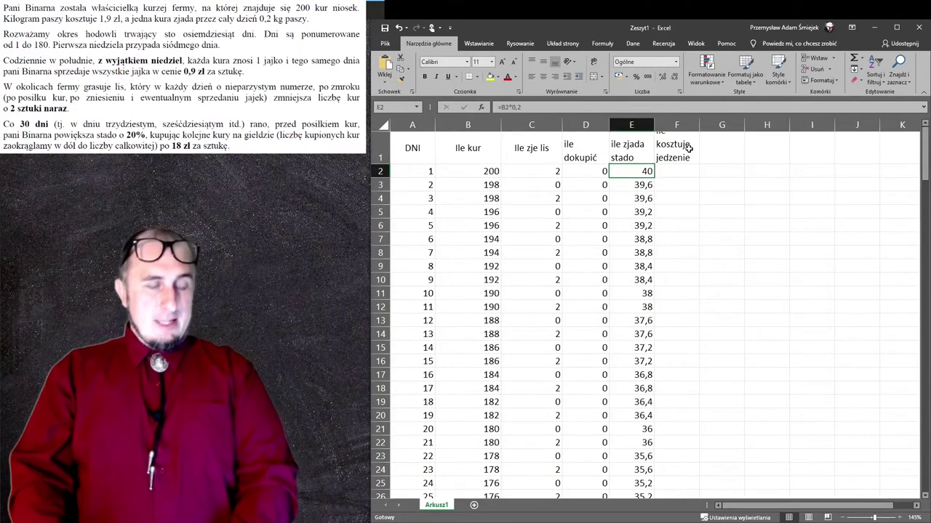
- Enter =E2*1,9 in F2 and fill it down to row 181, costing 76 on day 1
{"action": "key", "text": "Right"}
{"action": "type", "text": "="}
{"action": "key", "text": "Left"}
{"action": "type", "text": "*"}
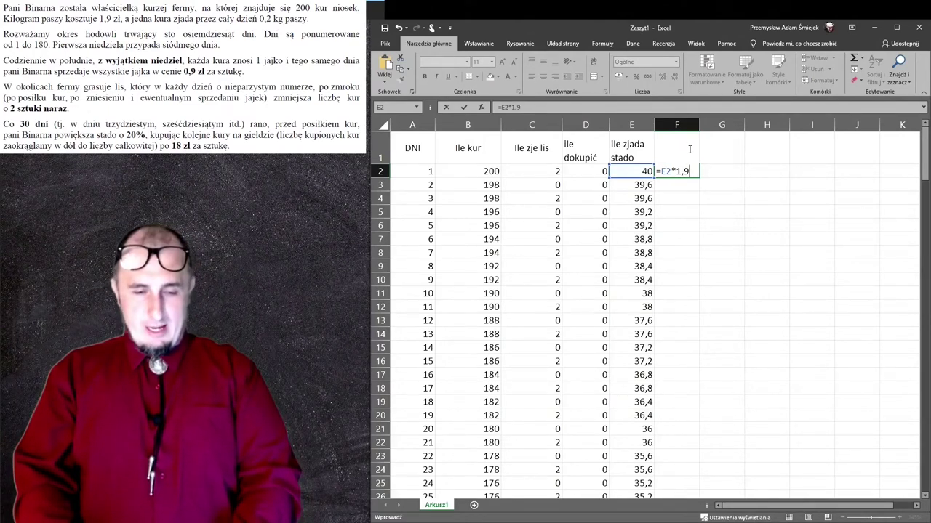
{"action": "key", "text": "Return"}
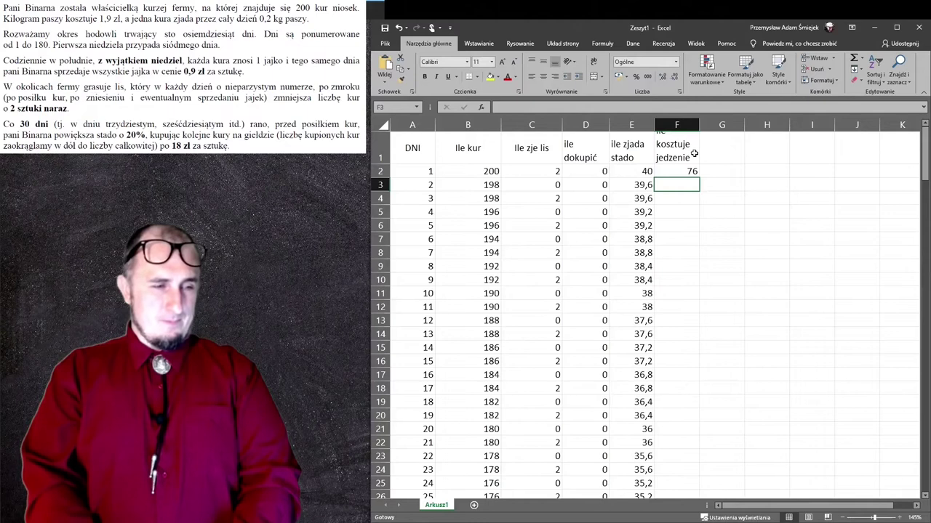
{"action": "left_click", "coordinate": [682, 171]}
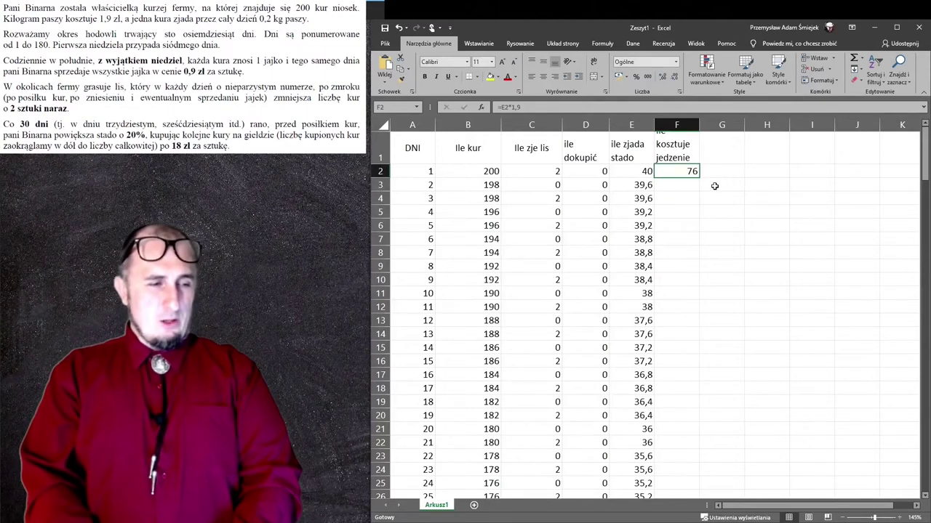
{"action": "double_click", "coordinate": [699, 179]}
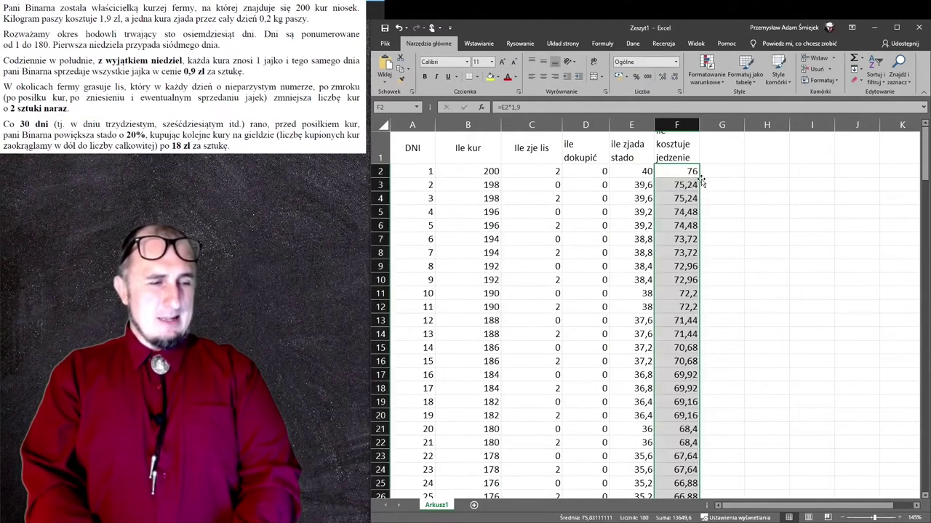
{"action": "left_click", "coordinate": [686, 224]}
{"action": "key", "text": "ctrl+Down"}
{"action": "key", "text": "Down"}
{"action": "scroll", "coordinate": [685, 230], "scroll_direction": "down", "scroll_amount": 1}
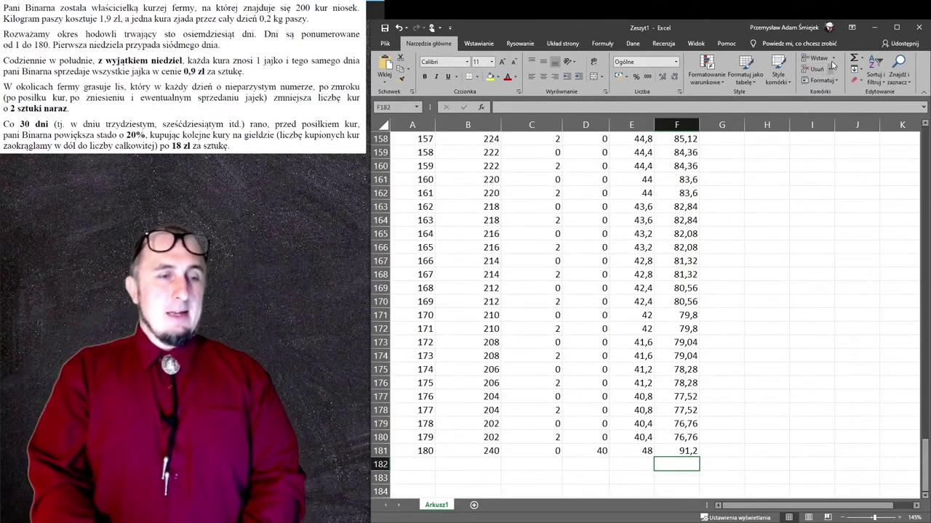
- Add a bold =SUMA(F2:F181) total of 13649,6 in F182
{"action": "left_click", "coordinate": [854, 58]}
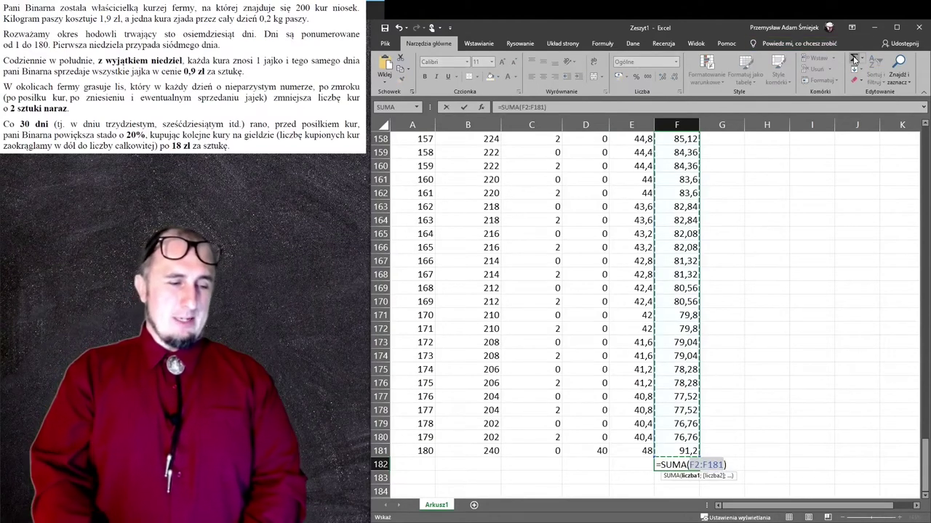
{"action": "left_click", "coordinate": [854, 58]}
{"action": "key", "text": "ctrl+b"}
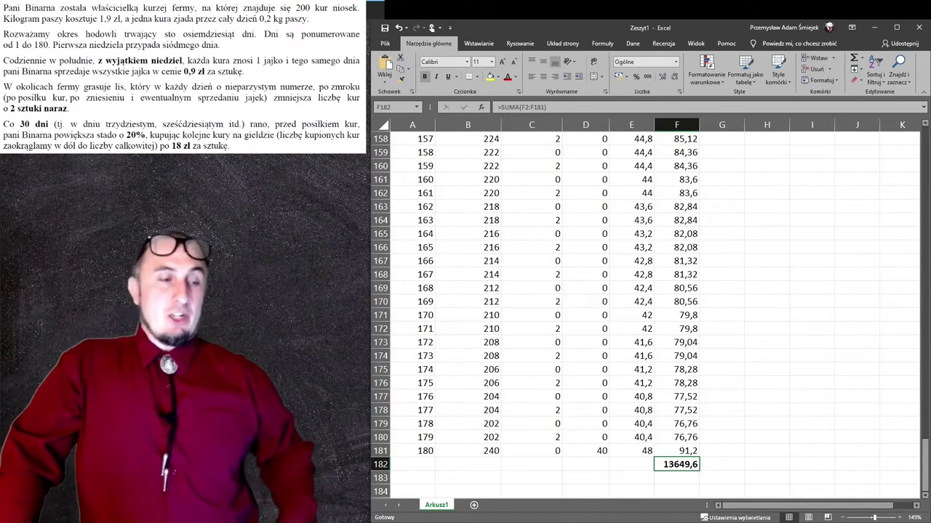
- Step back up through the column F feed-cost values to check them
{"action": "left_click", "coordinate": [676, 451]}
{"action": "key", "text": "Up"}
{"action": "key", "text": "Up"}
{"action": "key", "text": "Up"}
{"action": "key", "text": "Up"}
{"action": "key", "text": "Up"}
{"action": "key", "text": "Up"}
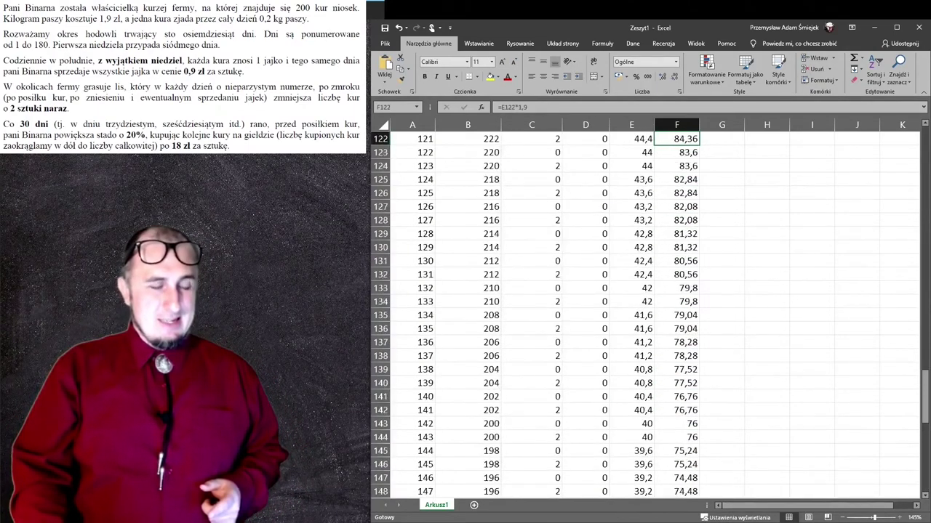
{"action": "key", "text": "Up"}
{"action": "key", "text": "Up"}
{"action": "key", "text": "Up"}
{"action": "key", "text": "Up"}
{"action": "key", "text": "Up"}
{"action": "key", "text": "Up"}
{"action": "key", "text": "Up"}
{"action": "key", "text": "Up"}
{"action": "key", "text": "Up"}
{"action": "key", "text": "Up"}
{"action": "key", "text": "Up"}
{"action": "key", "text": "Up"}
{"action": "key", "text": "Up"}
{"action": "key", "text": "Up"}
{"action": "key", "text": "Up"}
{"action": "key", "text": "Up"}
{"action": "key", "text": "Up"}
{"action": "key", "text": "Up"}
{"action": "key", "text": "Up"}
{"action": "key", "text": "Up"}
{"action": "key", "text": "Up"}
{"action": "key", "text": "Up"}
{"action": "key", "text": "Up"}
{"action": "key", "text": "Up"}
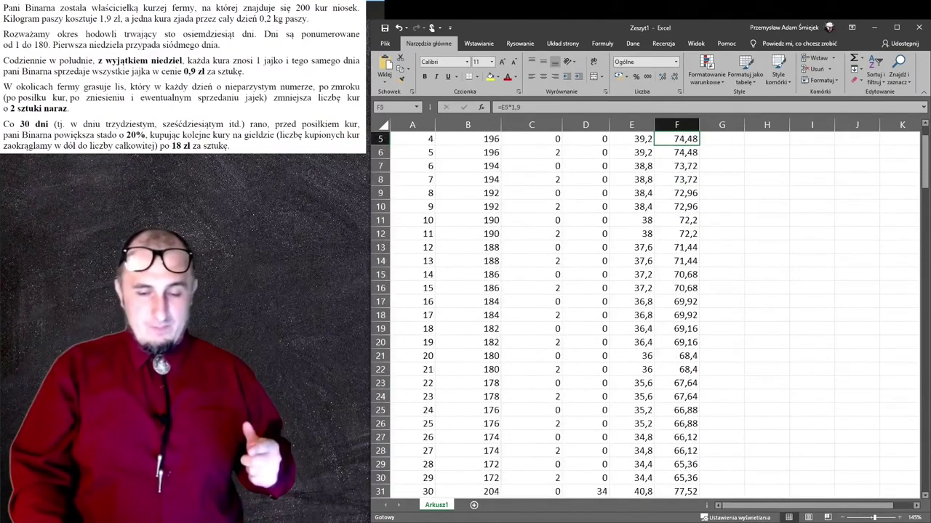
{"action": "key", "text": "Up"}
{"action": "key", "text": "Up"}
{"action": "key", "text": "Up"}
{"action": "left_click", "coordinate": [721, 148]}
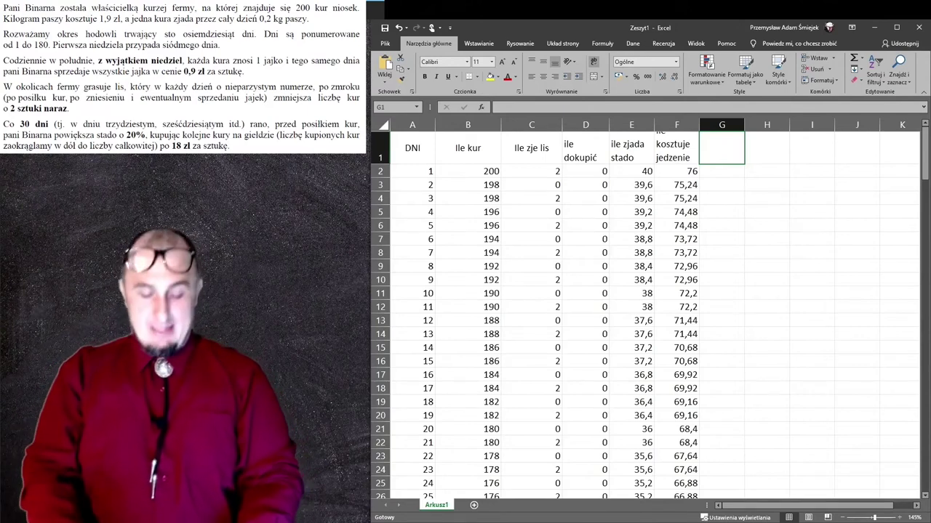
- Head column G with 'przychód z jaj'
{"action": "type", "text": "s"}
{"action": "key", "text": "BackSpace"}
{"action": "type", "text": "z"}
{"action": "type", "text": "doc"}
{"action": "key", "text": "BackSpace"}
{"action": "key", "text": "BackSpace"}
{"action": "key", "text": "BackSpace"}
{"action": "key", "text": "BackSpace"}
{"action": "type", "text": "przychód z ja"}
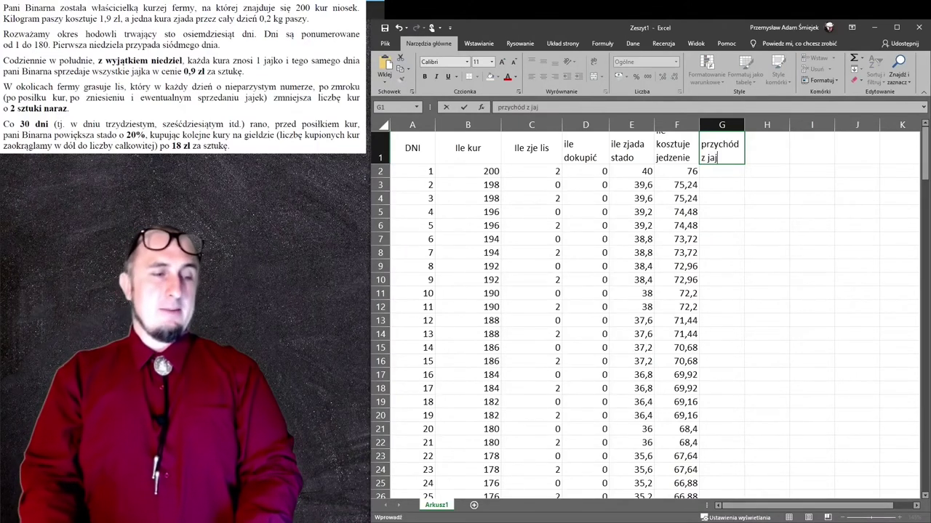
{"action": "type", "text": "j"}
{"action": "key", "text": "Return"}
- Enter =B2*0,9 in G2 and fill it down column G, giving 180 on day 1
{"action": "type", "text": "="}
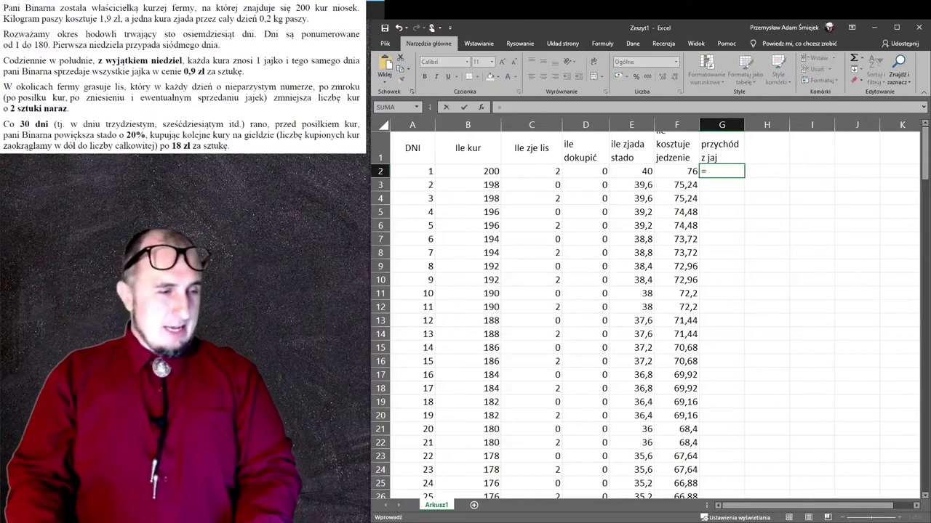
{"action": "key", "text": "Left"}
{"action": "key", "text": "Left"}
{"action": "type", "text": "*"}
{"action": "key", "text": "Left"}
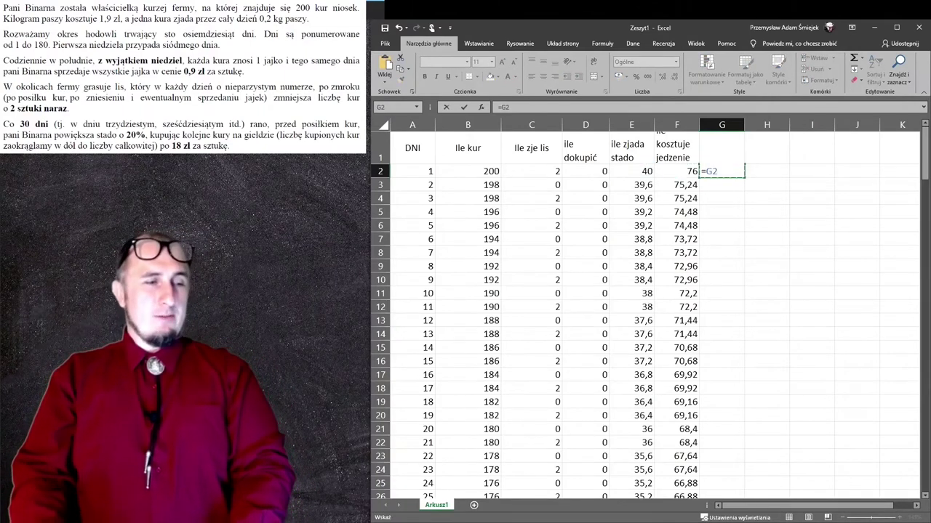
{"action": "key", "text": "Escape"}
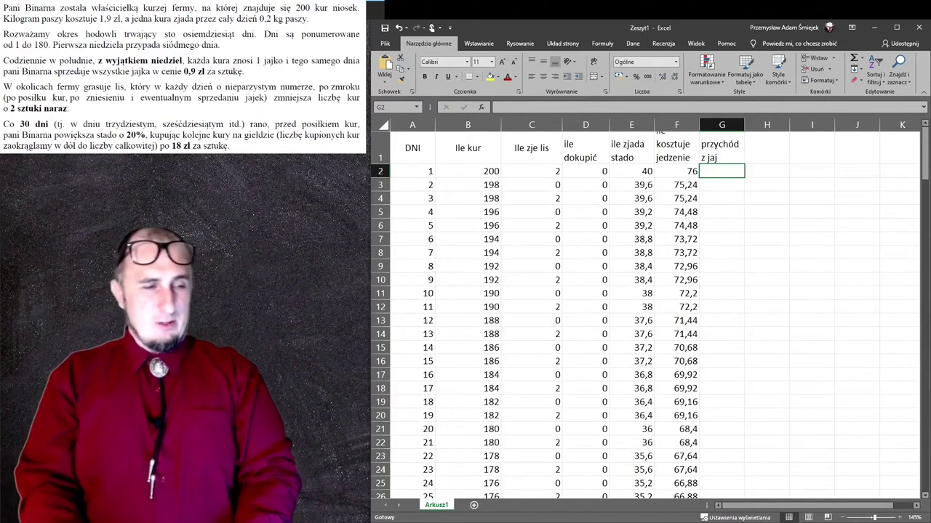
{"action": "key", "text": "F2"}
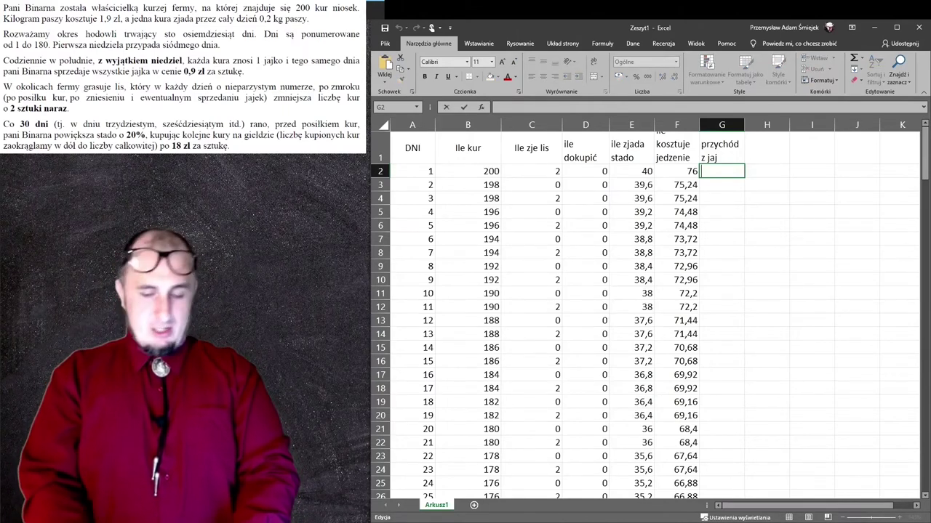
{"action": "type", "text": "="}
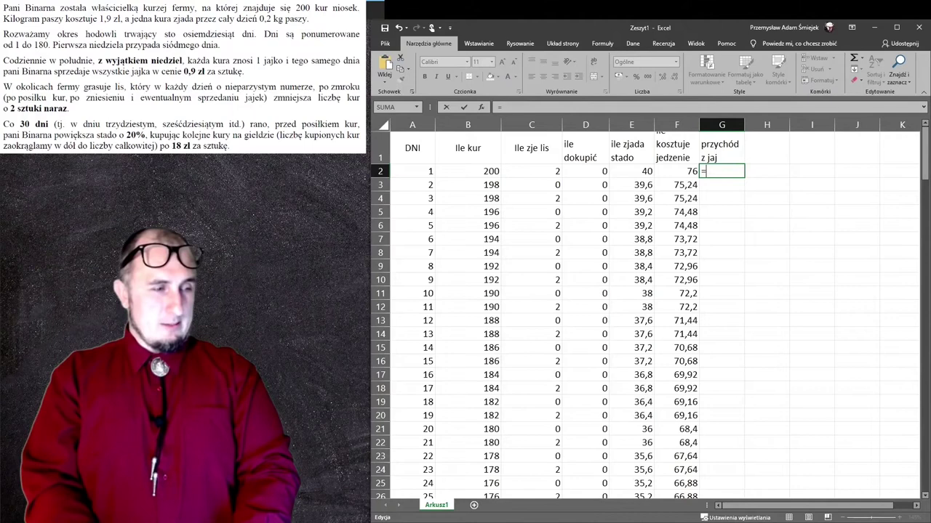
{"action": "left_click", "coordinate": [494, 172]}
{"action": "type", "text": "*"}
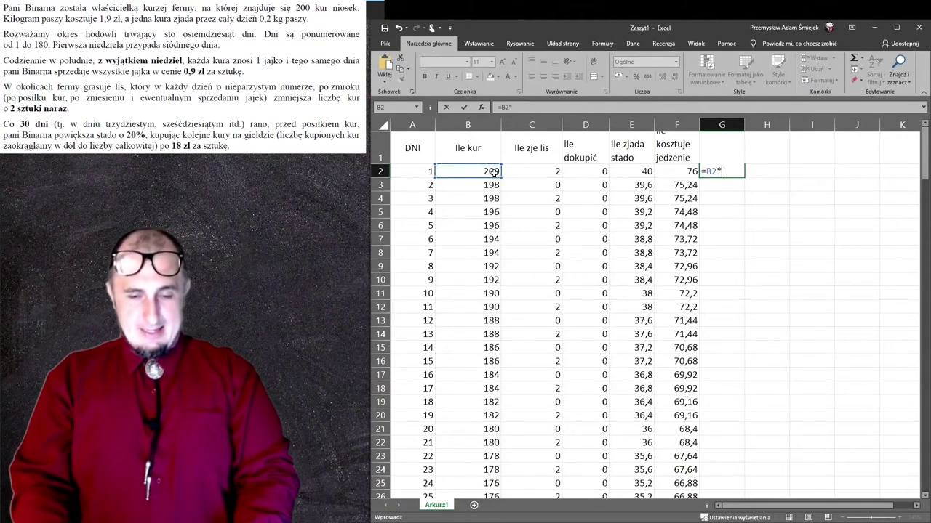
{"action": "type", "text": "0,9"}
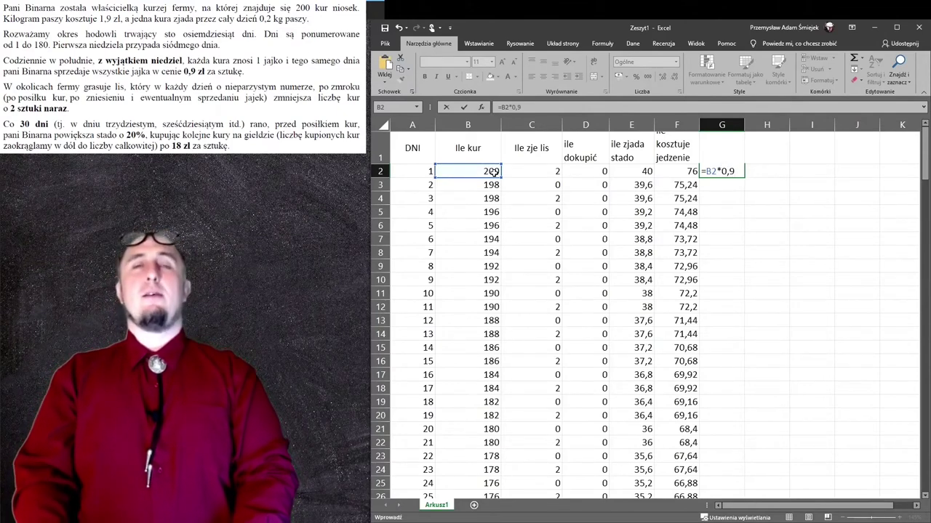
{"action": "key", "text": "Return"}
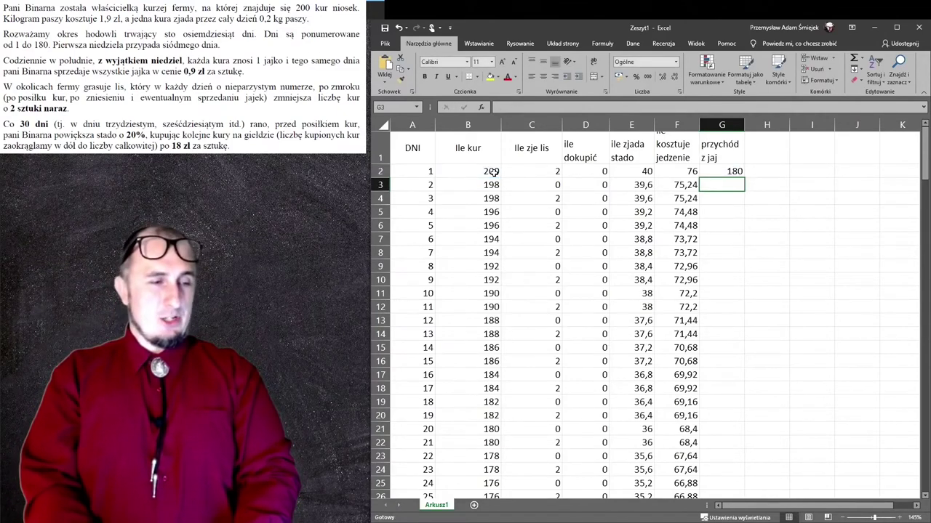
{"action": "left_click", "coordinate": [737, 175]}
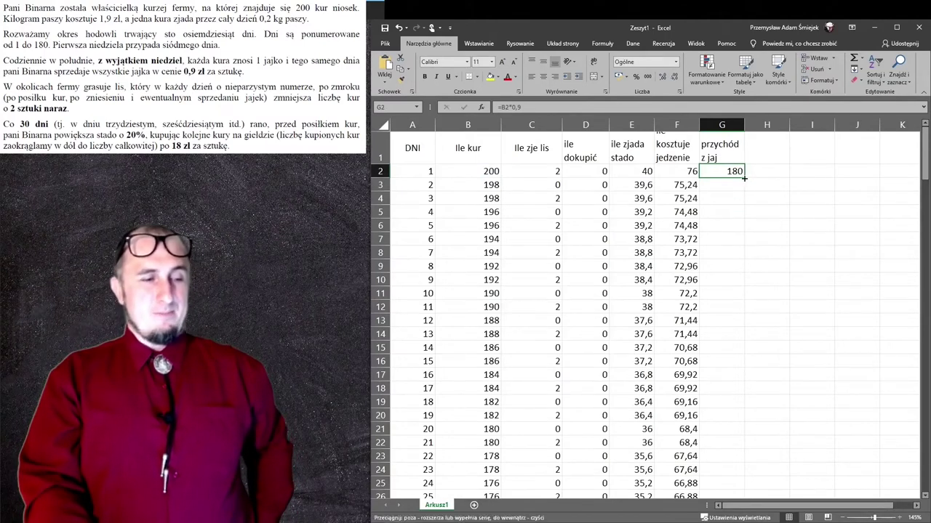
{"action": "double_click", "coordinate": [743, 178]}
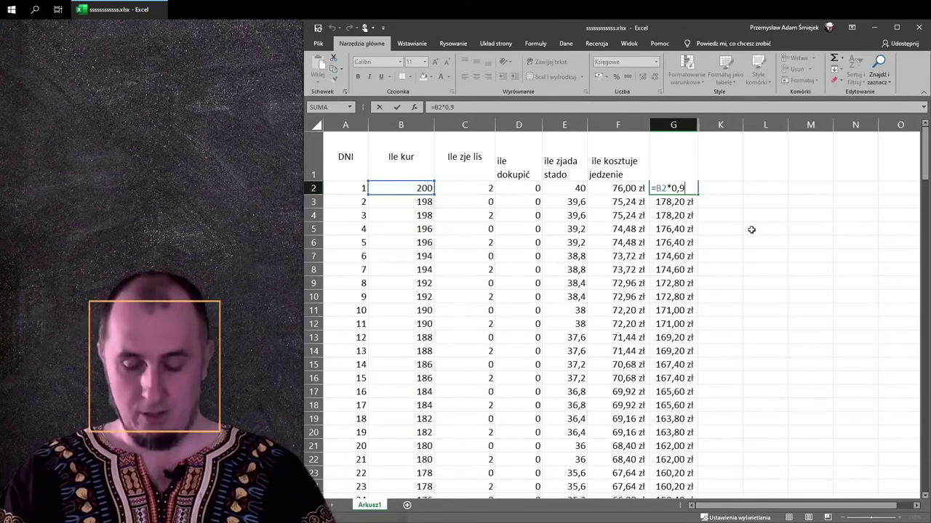
- Rewrite G2 as =JEŻELI(MOD(A2;7)=0;0;B2*0,9), zeroing egg income every seventh day
{"action": "key", "text": "BackSpace"}
{"action": "key", "text": "BackSpace"}
{"action": "key", "text": "BackSpace"}
{"action": "key", "text": "BackSpace"}
{"action": "key", "text": "BackSpace"}
{"action": "key", "text": "BackSpace"}
{"action": "type", "text": "je"}
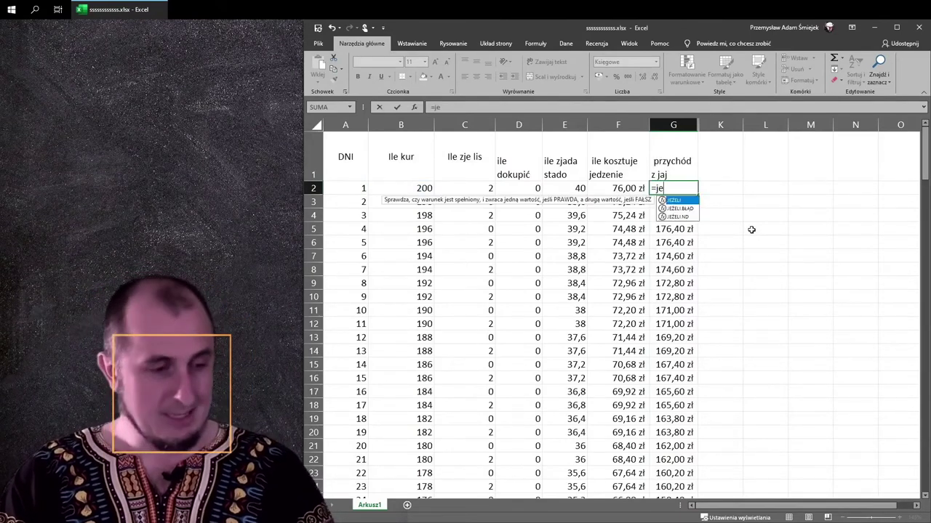
{"action": "key", "text": "Tab"}
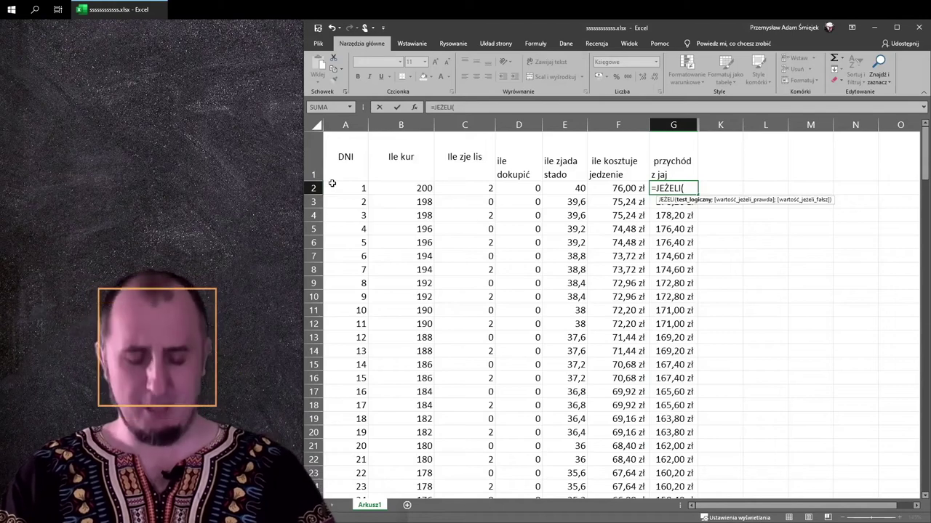
{"action": "type", "text": " mod"}
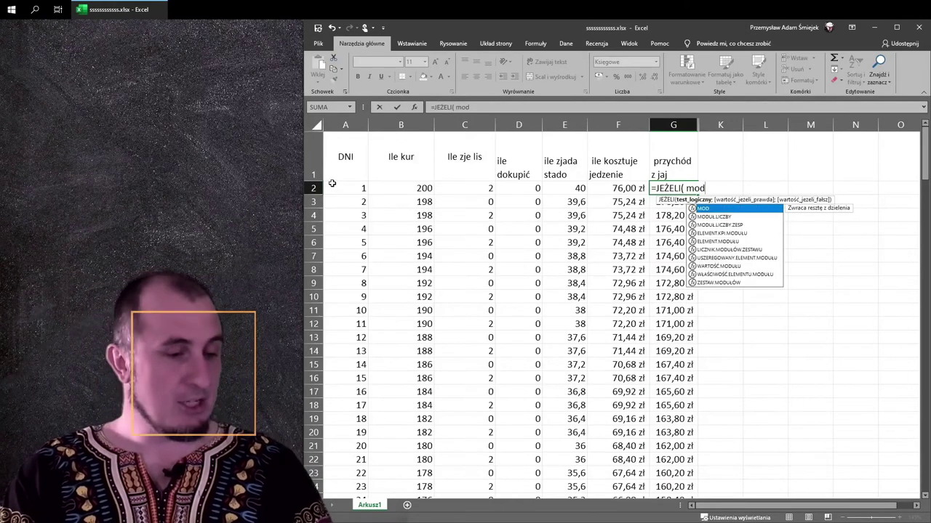
{"action": "type", "text": "("}
{"action": "left_click", "coordinate": [332, 184]}
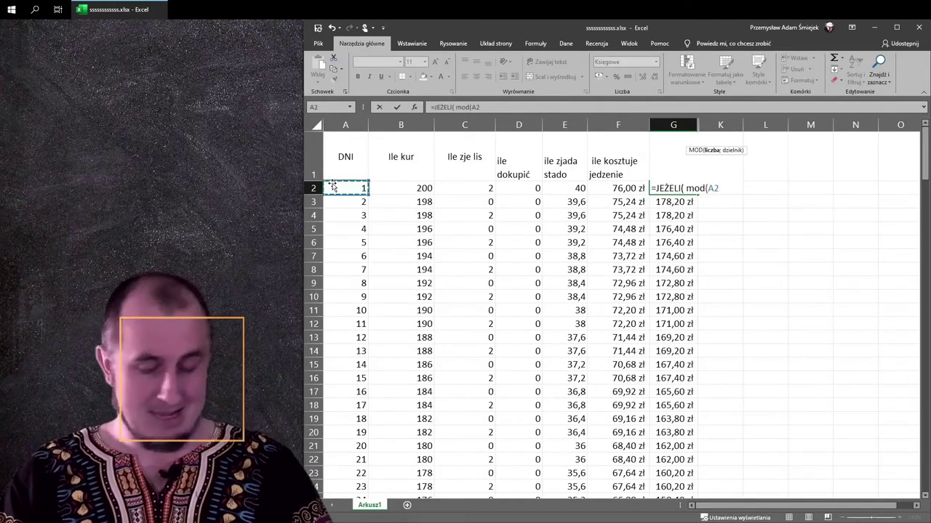
{"action": "type", "text": ";7)=0"}
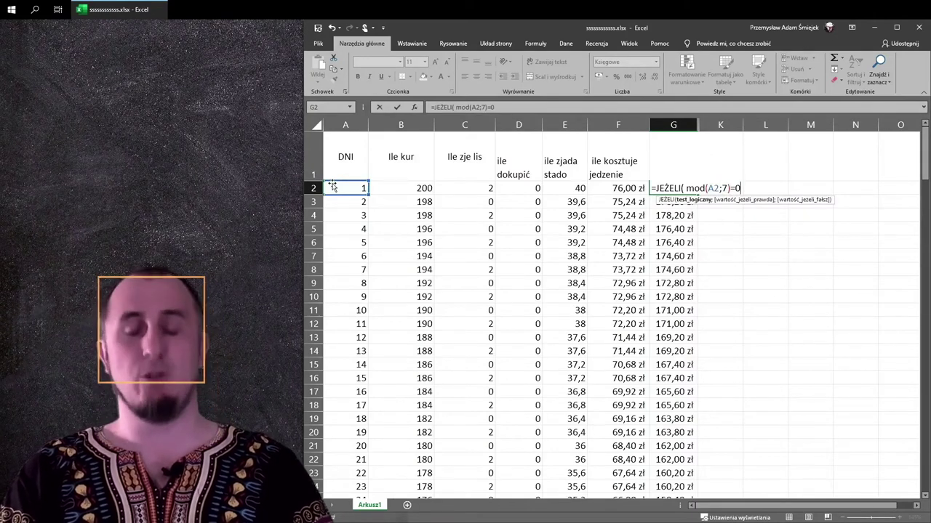
{"action": "type", "text": "; 0"}
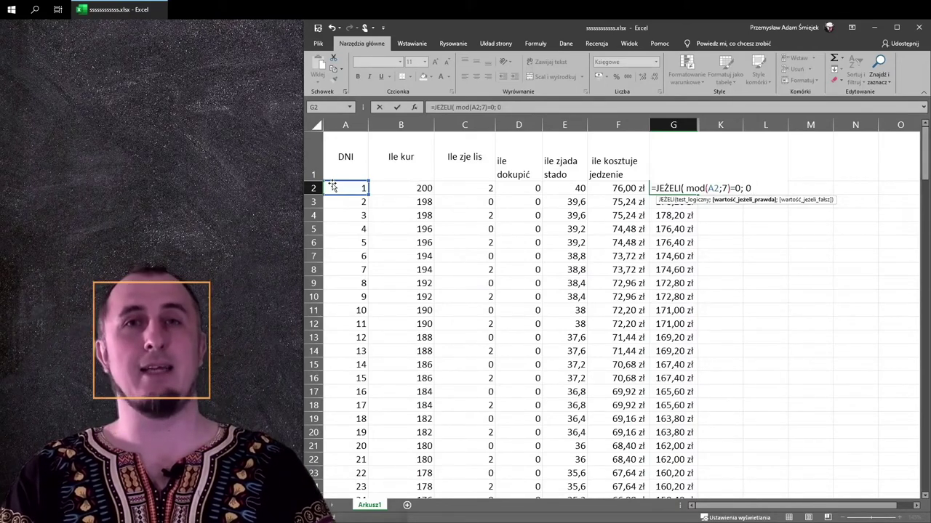
{"action": "type", "text": " ;"}
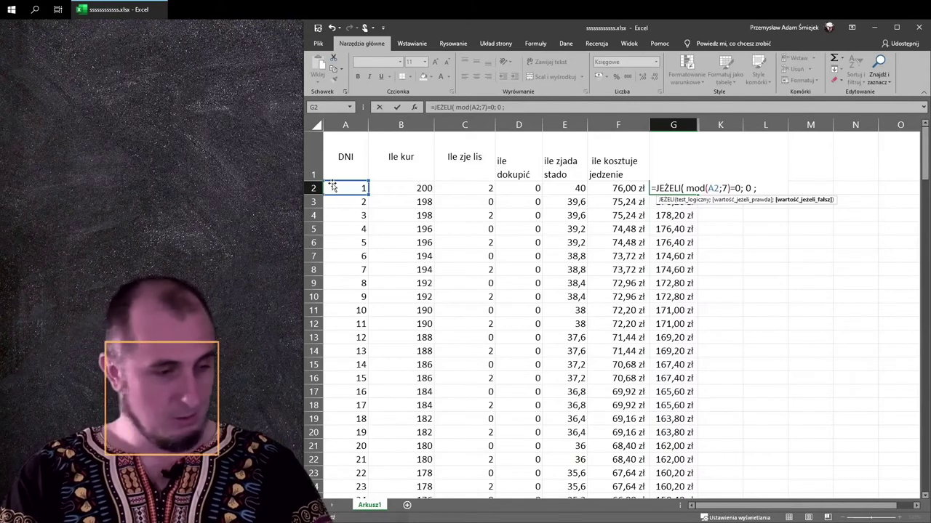
{"action": "left_click", "coordinate": [407, 192]}
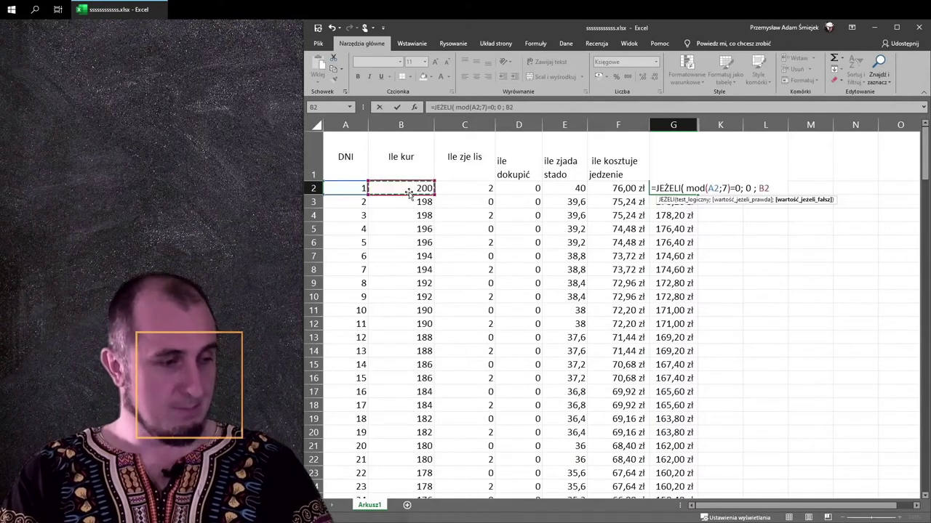
{"action": "type", "text": "*"}
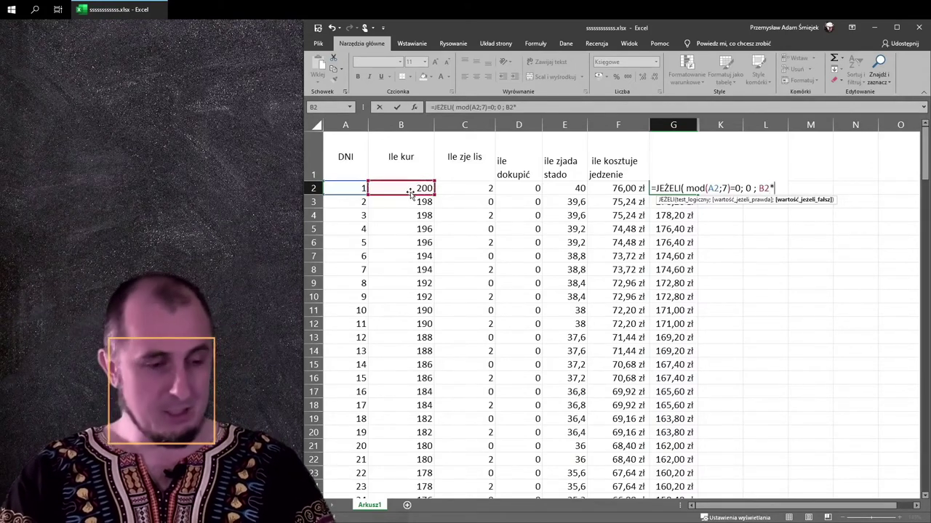
{"action": "type", "text": "0,9"}
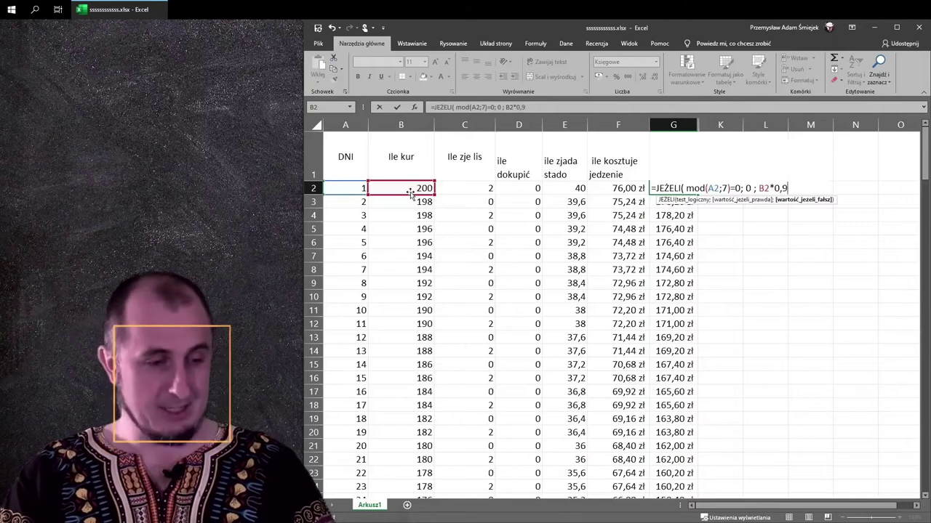
{"action": "key", "text": "Return"}
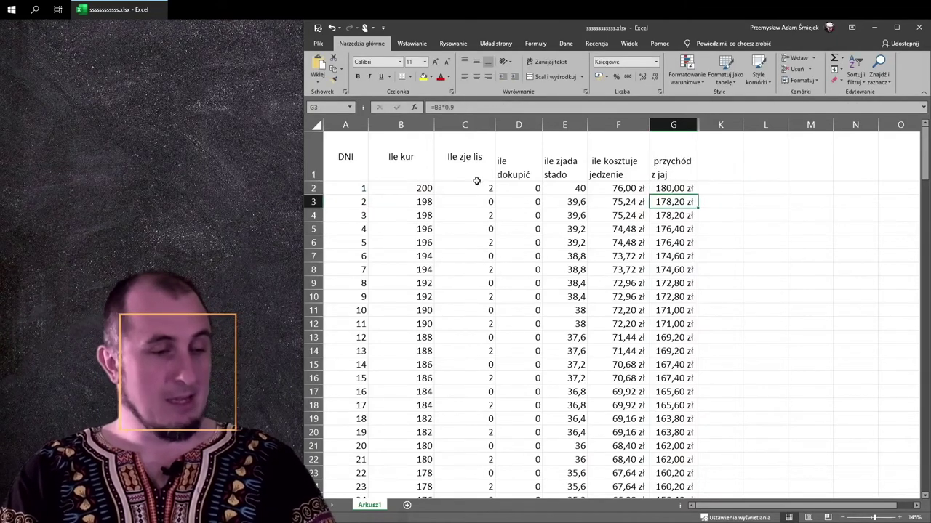
- Fill the new egg income formula down all 180 days of column G
{"action": "left_click", "coordinate": [689, 189]}
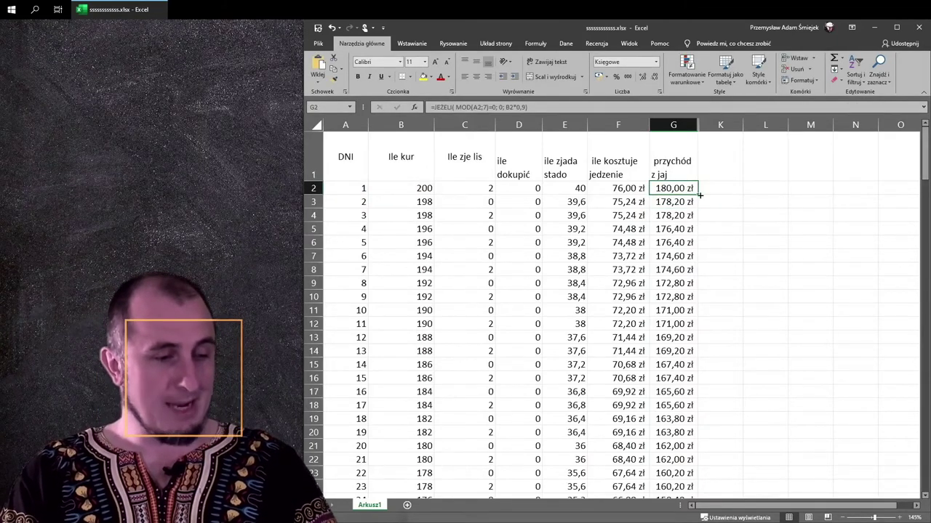
{"action": "left_click_drag", "start_coordinate": [698, 194], "coordinate": [690, 249]}
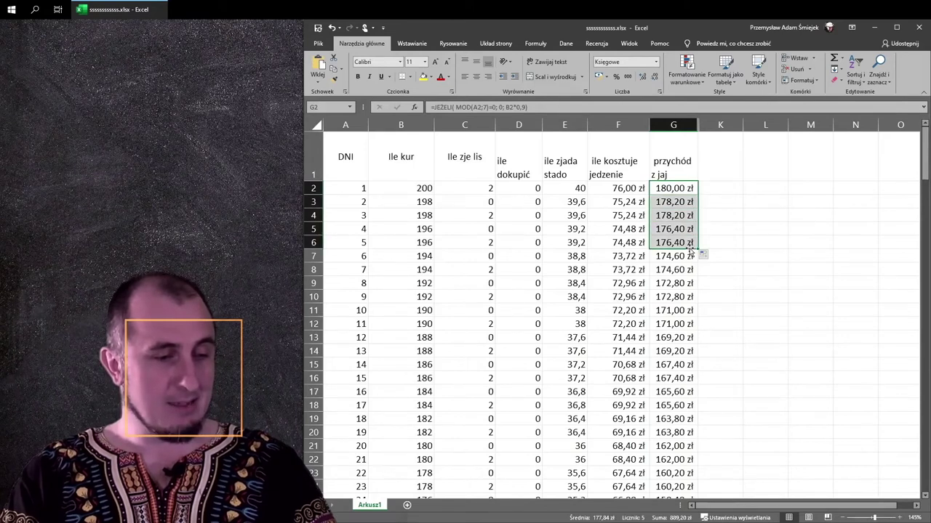
{"action": "key", "text": "ctrl+z"}
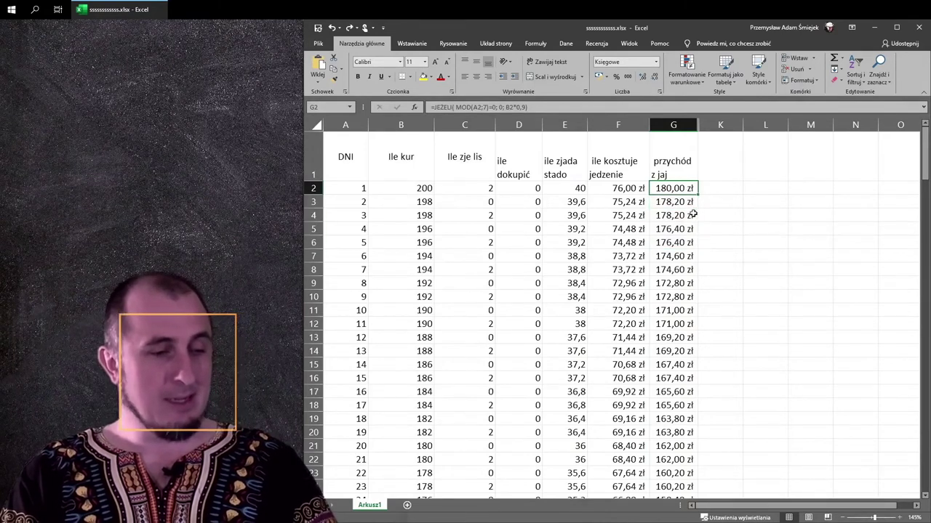
{"action": "double_click", "coordinate": [698, 195]}
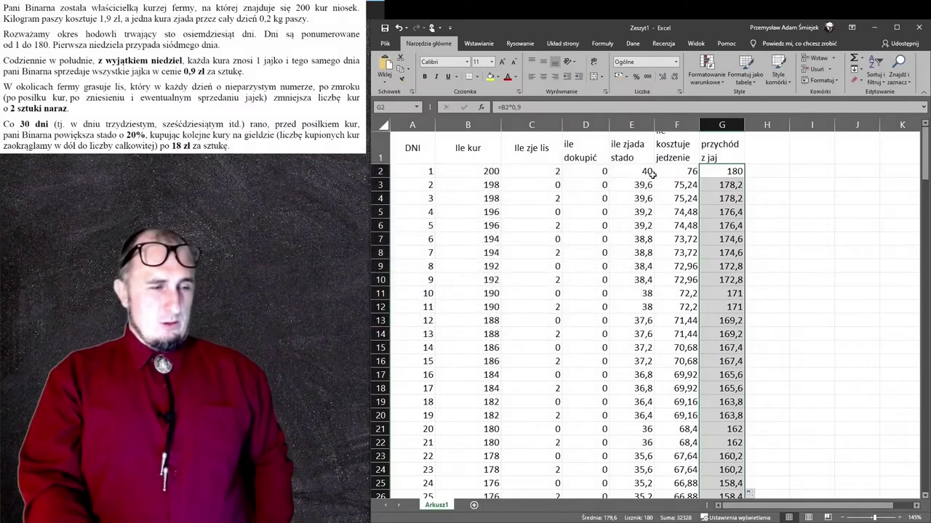
- Format columns F and G as złoty currency, showing 76,00 zł and 180,00 zł on day 1
{"action": "left_click", "coordinate": [683, 171]}
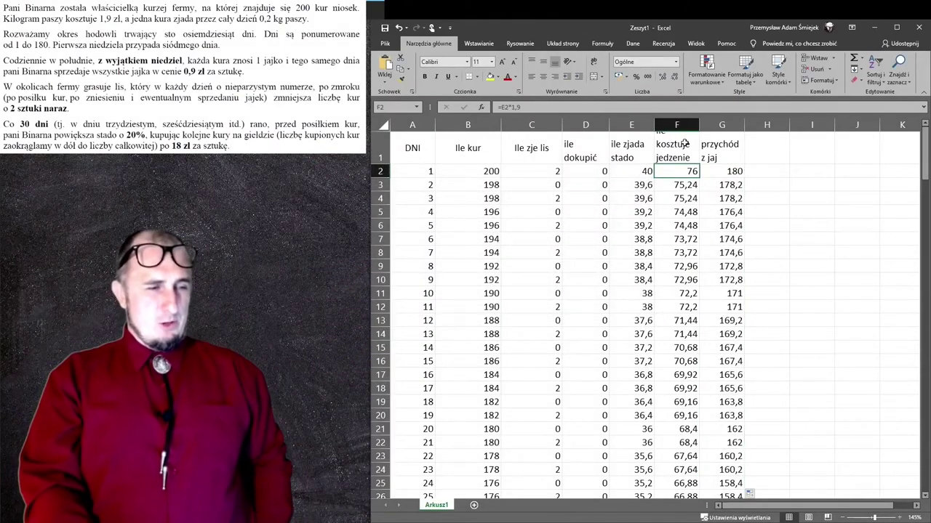
{"action": "left_click_drag", "start_coordinate": [679, 125], "coordinate": [720, 125]}
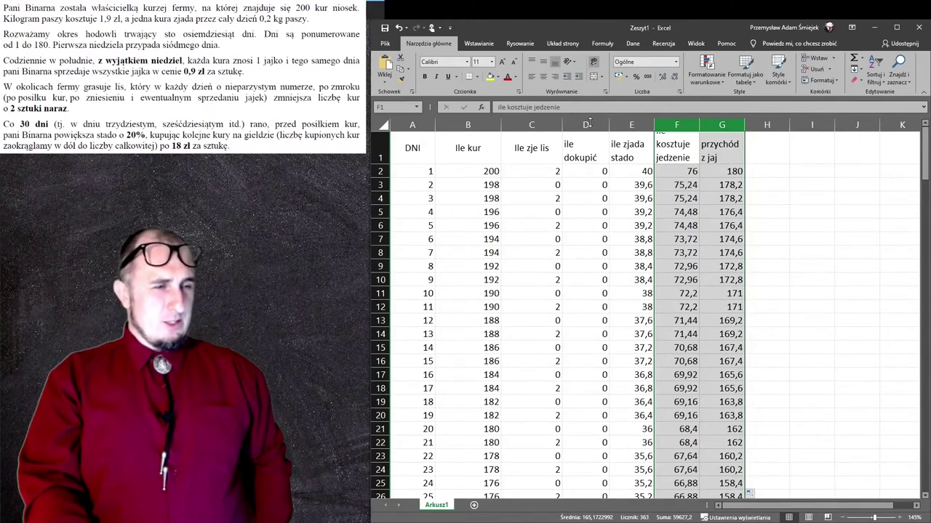
{"action": "right_click", "coordinate": [678, 170]}
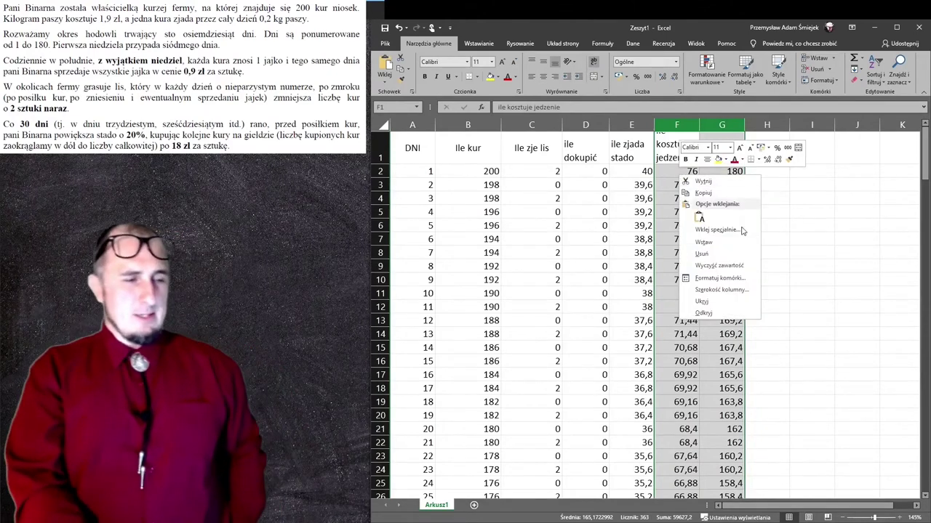
{"action": "left_click", "coordinate": [753, 278]}
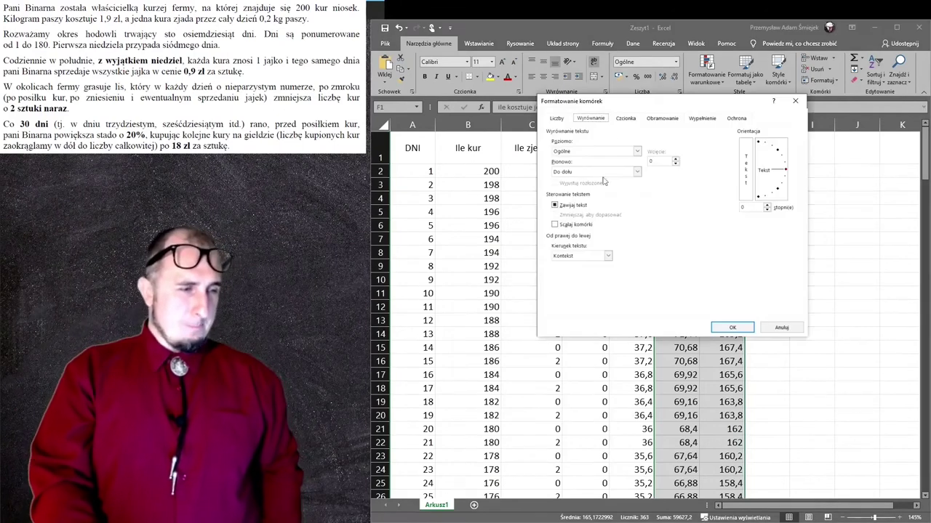
{"action": "left_click", "coordinate": [558, 152]}
{"action": "key", "text": "Return"}
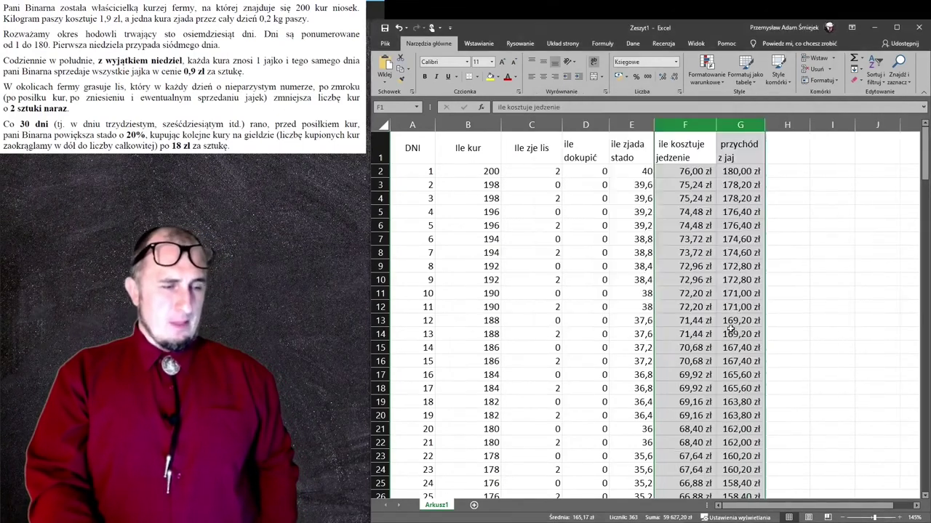
{"action": "left_click", "coordinate": [852, 171]}
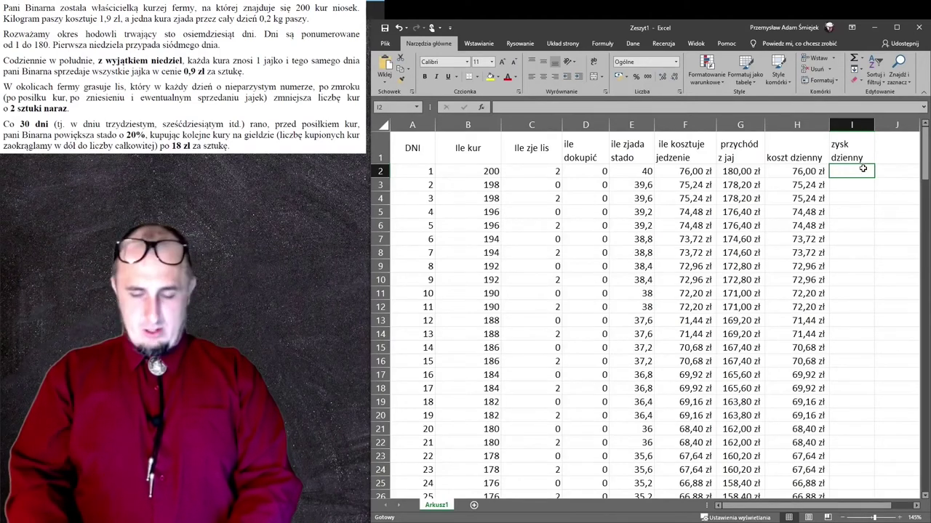
- Enter =G2-H2 in I2 and fill the daily profit down column I for all days
{"action": "type", "text": "="}
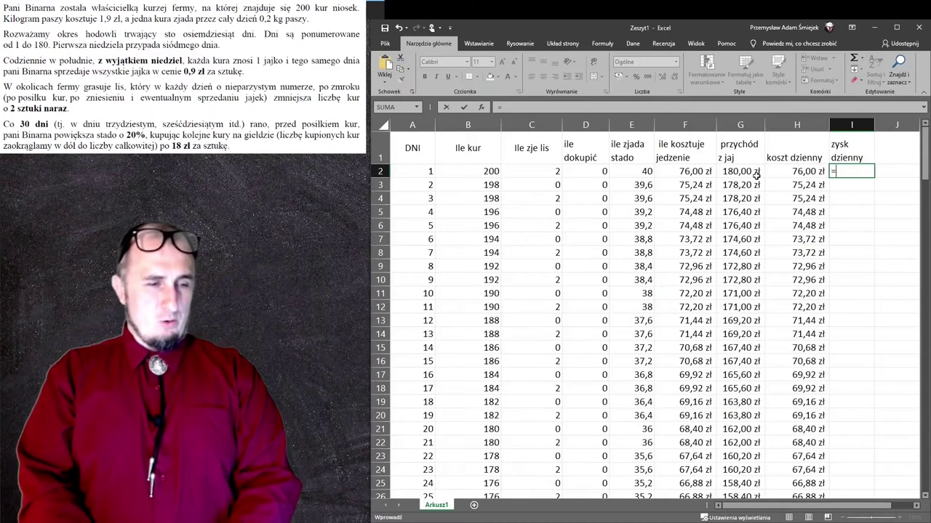
{"action": "left_click", "coordinate": [756, 174]}
{"action": "type", "text": "-"}
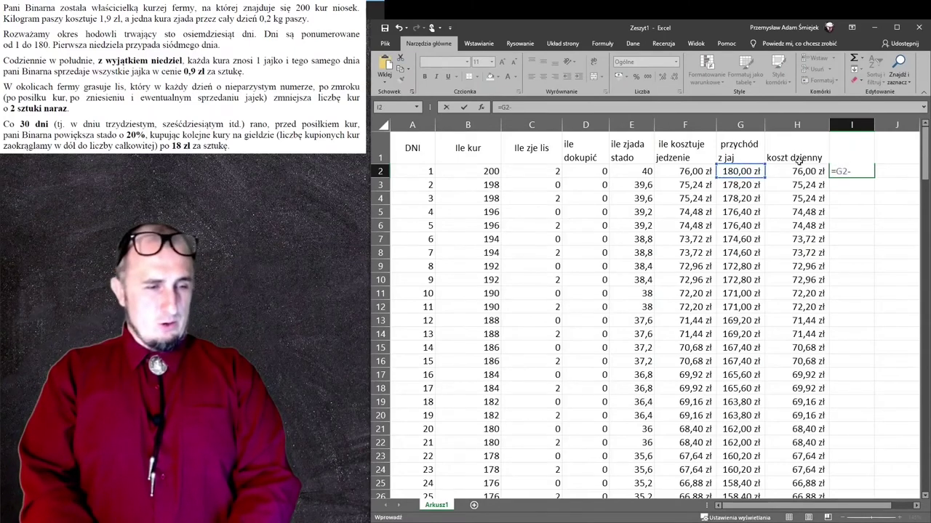
{"action": "left_click", "coordinate": [805, 171]}
{"action": "key", "text": "Return"}
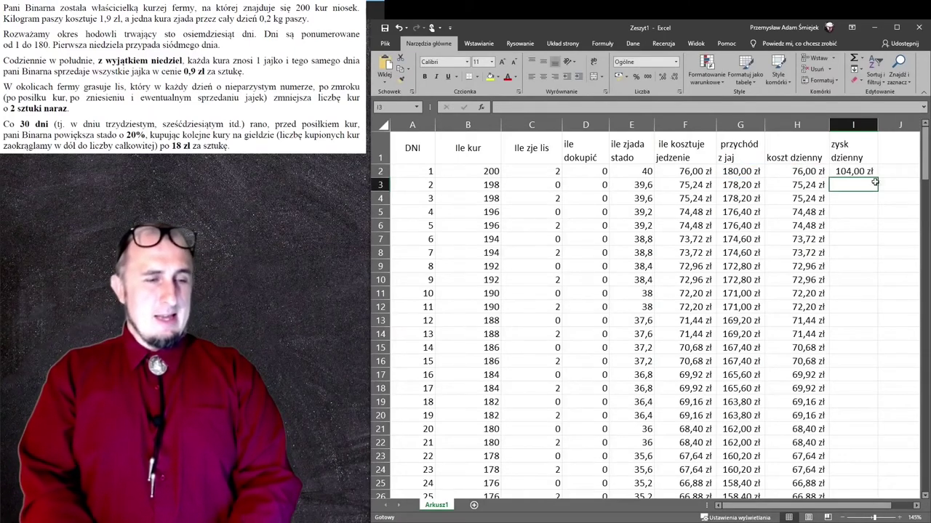
{"action": "left_click", "coordinate": [850, 172]}
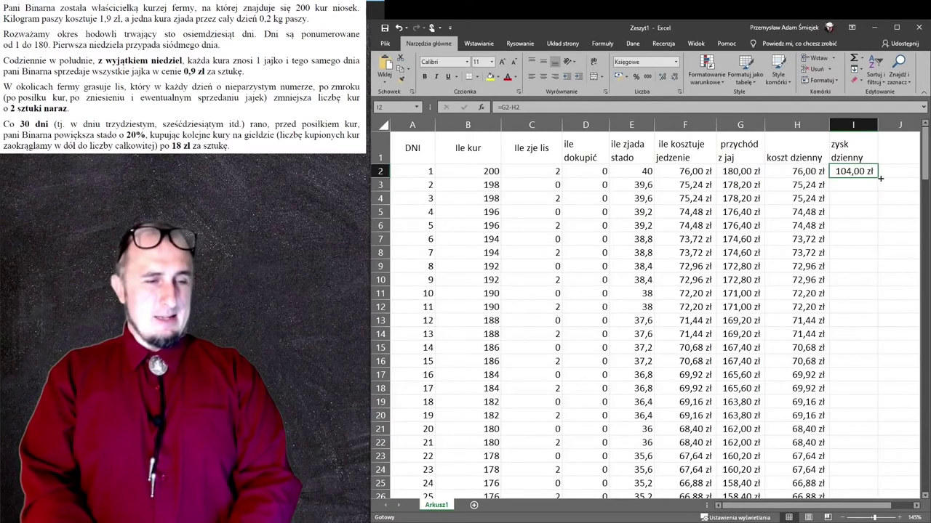
{"action": "double_click", "coordinate": [879, 178]}
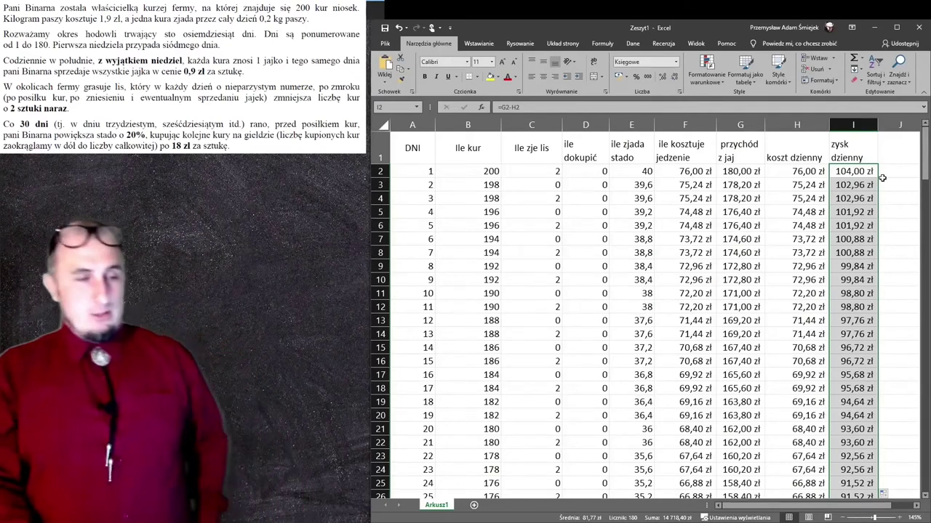
{"action": "key", "text": "Down"}
{"action": "key", "text": "Down"}
{"action": "key", "text": "Down"}
{"action": "key", "text": "Down"}
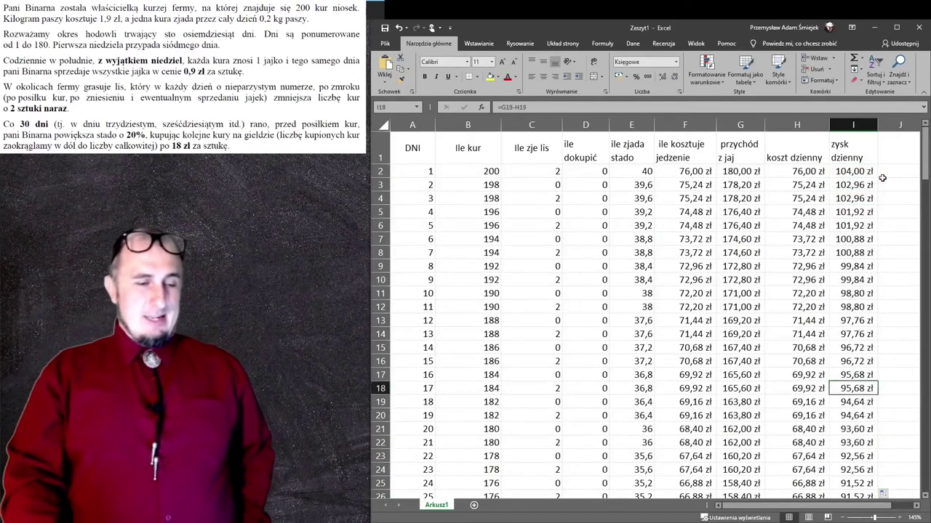
{"action": "key", "text": "Down"}
{"action": "key", "text": "Down"}
{"action": "key", "text": "Down"}
{"action": "key", "text": "Down"}
{"action": "key", "text": "Down"}
{"action": "key", "text": "Down"}
{"action": "key", "text": "Up"}
{"action": "key", "text": "Up"}
{"action": "key", "text": "Up"}
{"action": "key", "text": "Up"}
{"action": "key", "text": "Up"}
{"action": "key", "text": "Down"}
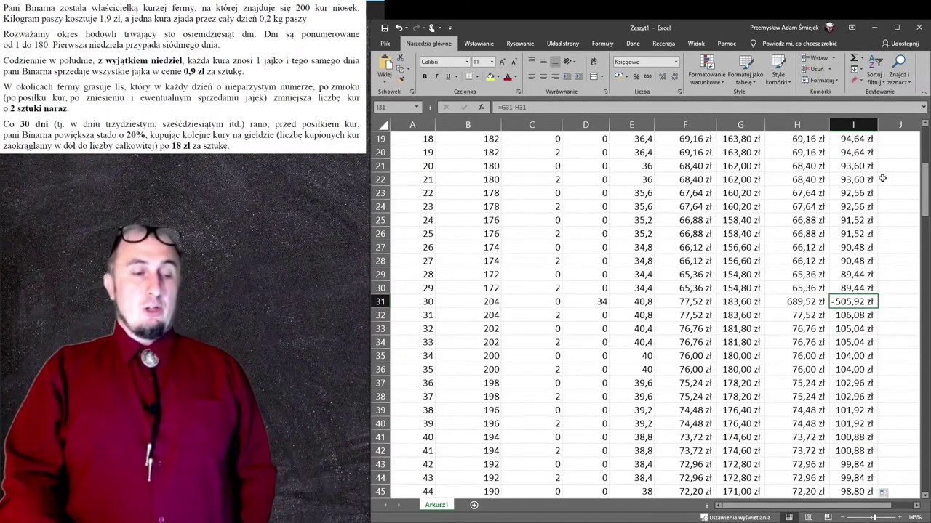
{"action": "key", "text": "Up"}
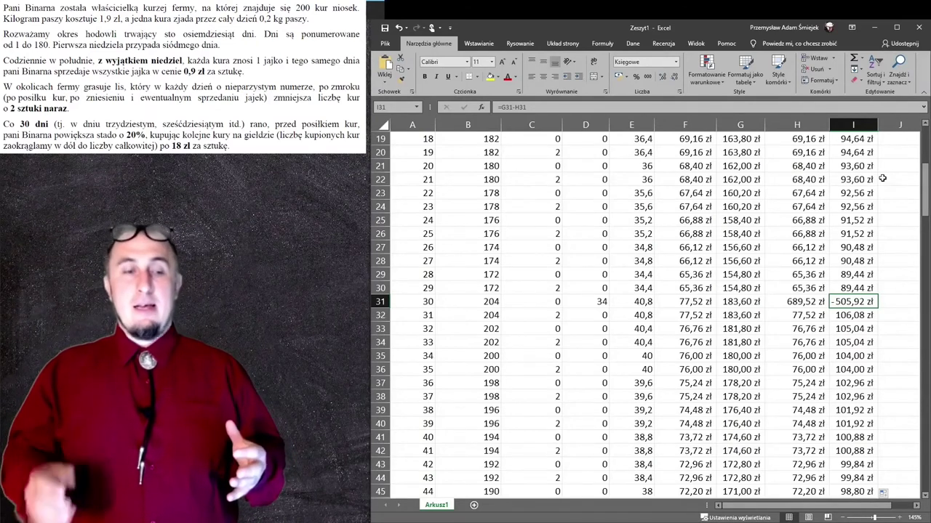
{"action": "key", "text": "Up"}
{"action": "key", "text": "Up"}
{"action": "key", "text": "Up"}
{"action": "key", "text": "Up"}
{"action": "key", "text": "Up"}
{"action": "key", "text": "Up"}
{"action": "key", "text": "Up"}
{"action": "key", "text": "Up"}
{"action": "key", "text": "Up"}
- Add the header 'stan konta (realny ZYSK)' in J1 and make row 1 taller to fit it
{"action": "key", "text": "Right"}
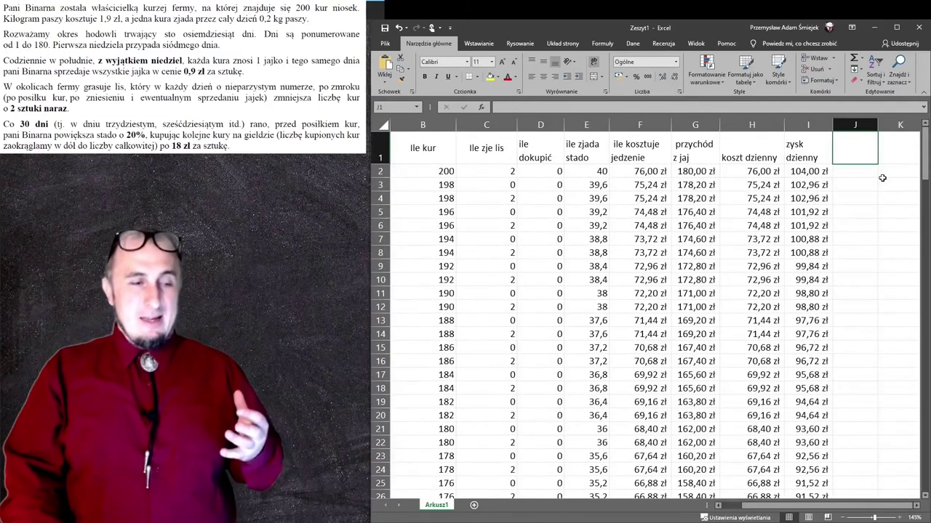
{"action": "type", "text": "stan konta"}
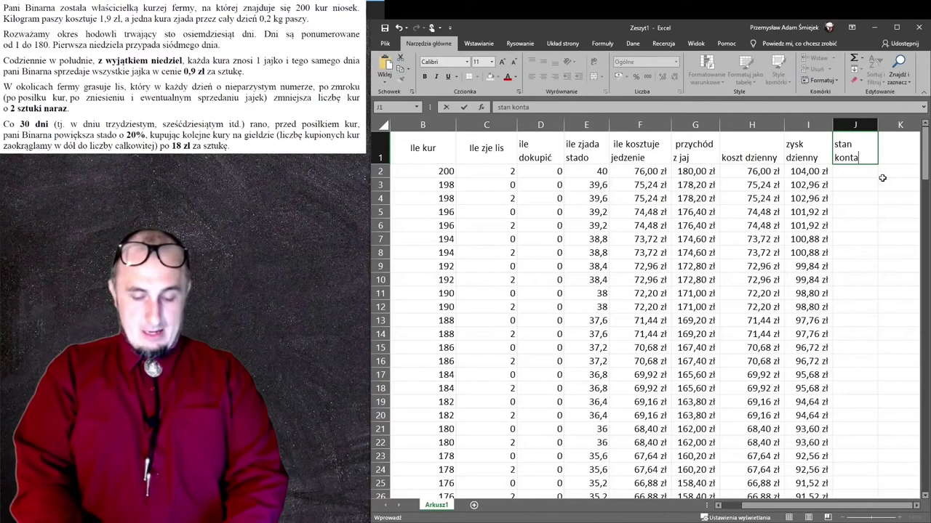
{"action": "type", "text": "realny ZYSK)"}
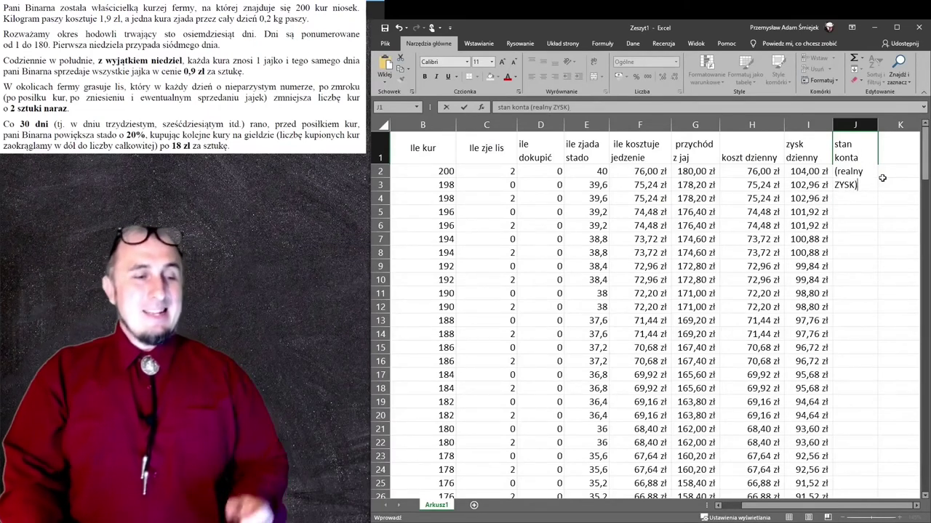
{"action": "key", "text": "Return"}
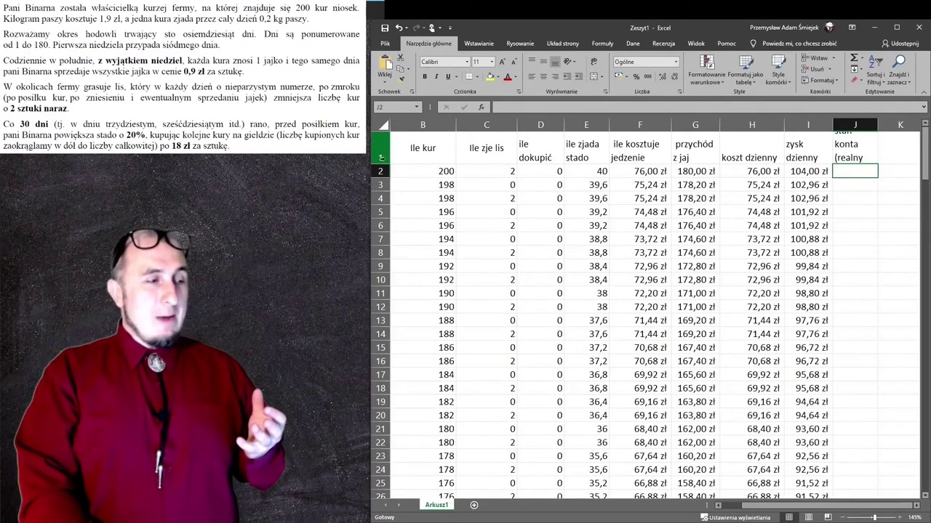
{"action": "left_click_drag", "start_coordinate": [381, 165], "coordinate": [381, 183]}
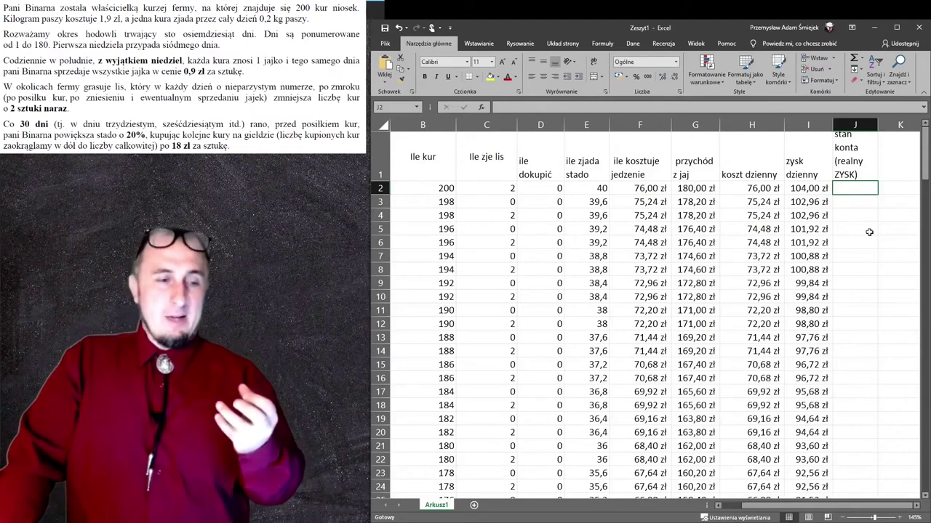
- Enter a SUMA formula over I2:I2 in J2 as the starting running balance
{"action": "type", "text": "=sum"}
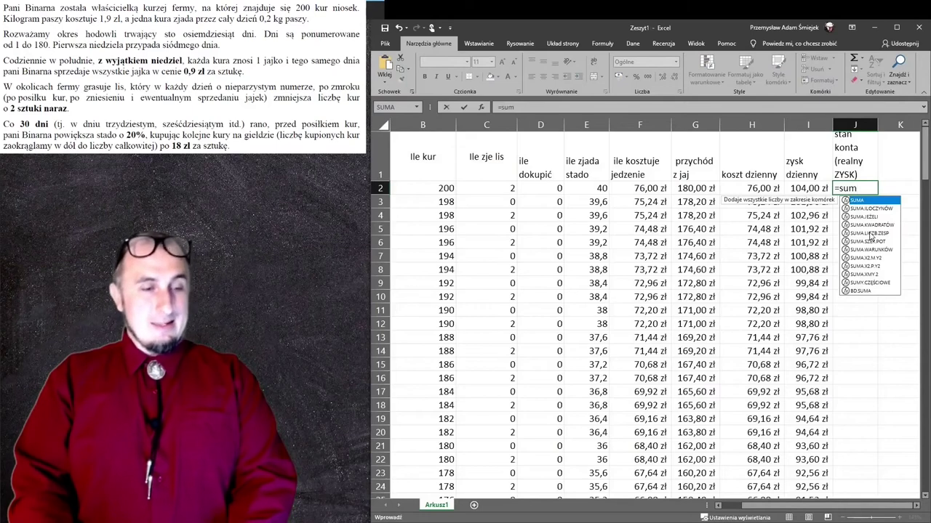
{"action": "key", "text": "Tab"}
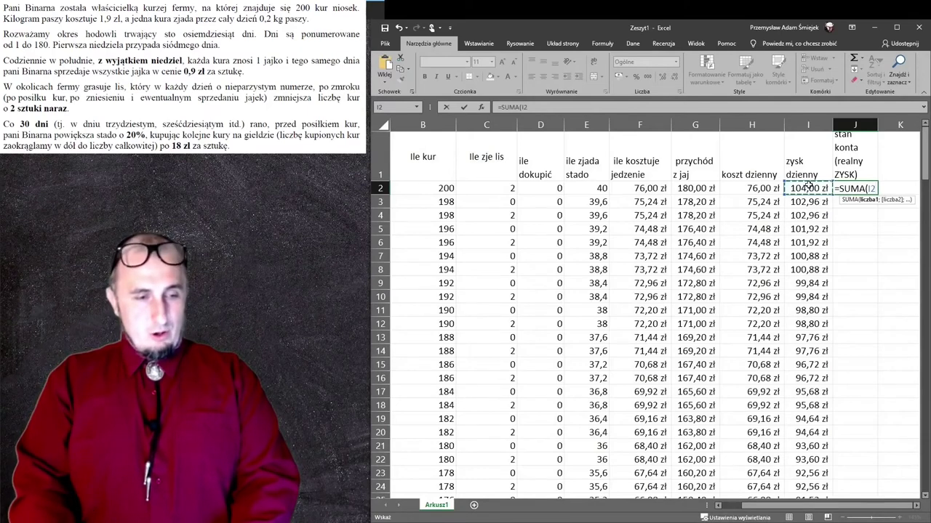
{"action": "key", "text": "F8"}
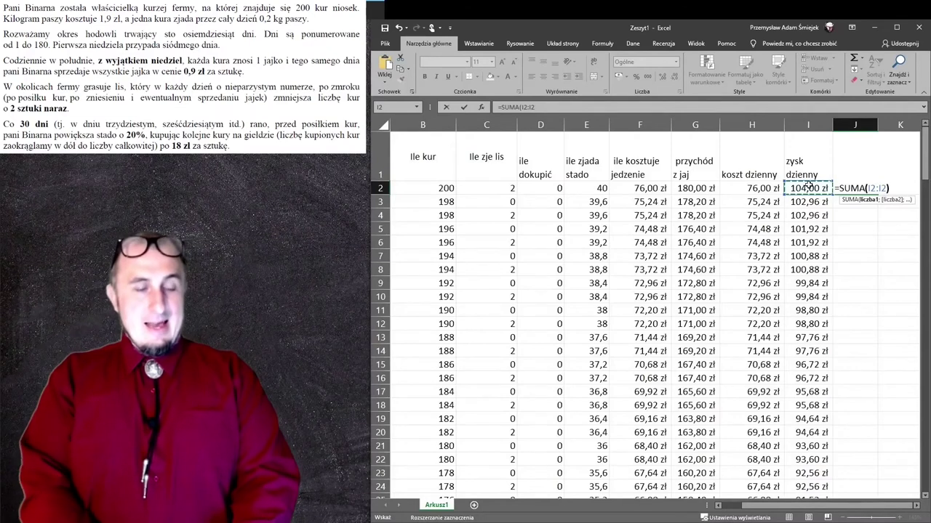
{"action": "key", "text": "Return"}
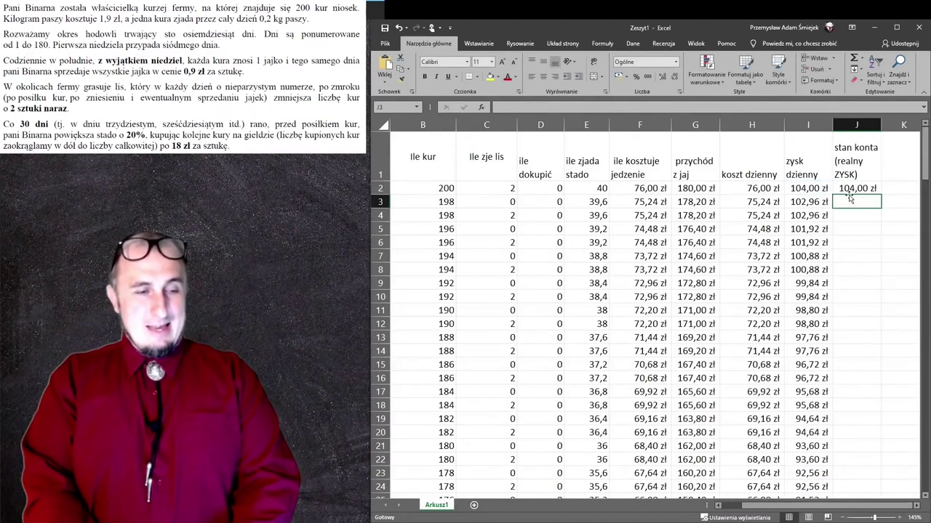
- Change J2 to =SUMA($I$2:I2) and fill the running balance down column J
{"action": "left_click", "coordinate": [860, 191]}
{"action": "double_click", "coordinate": [861, 190]}
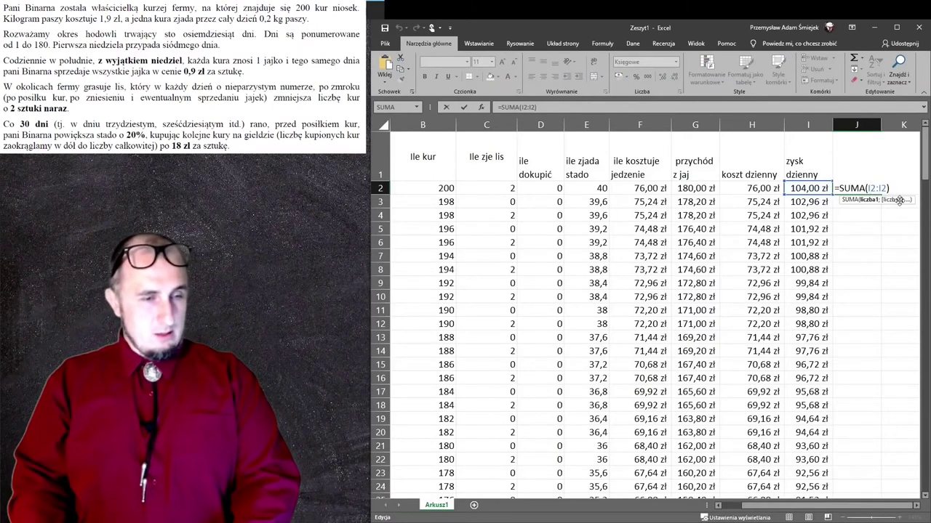
{"action": "key", "text": "F4"}
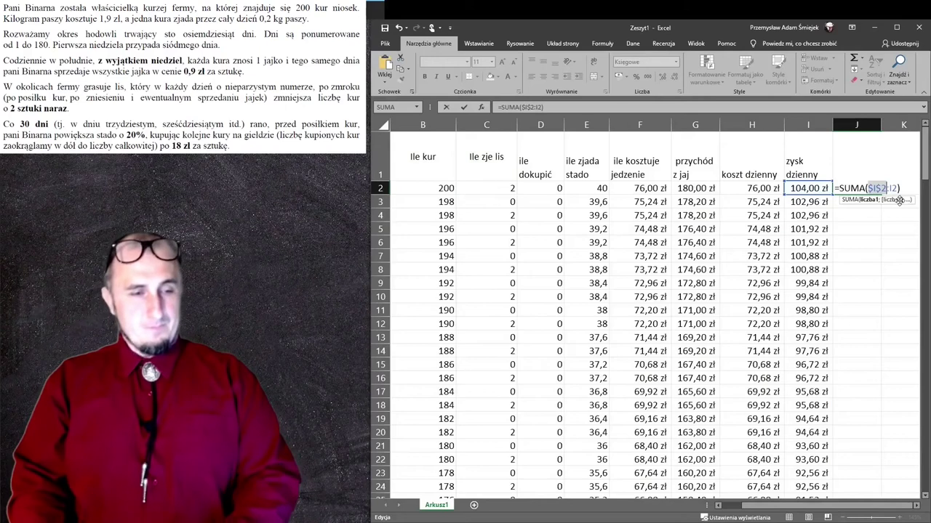
{"action": "key", "text": "Return"}
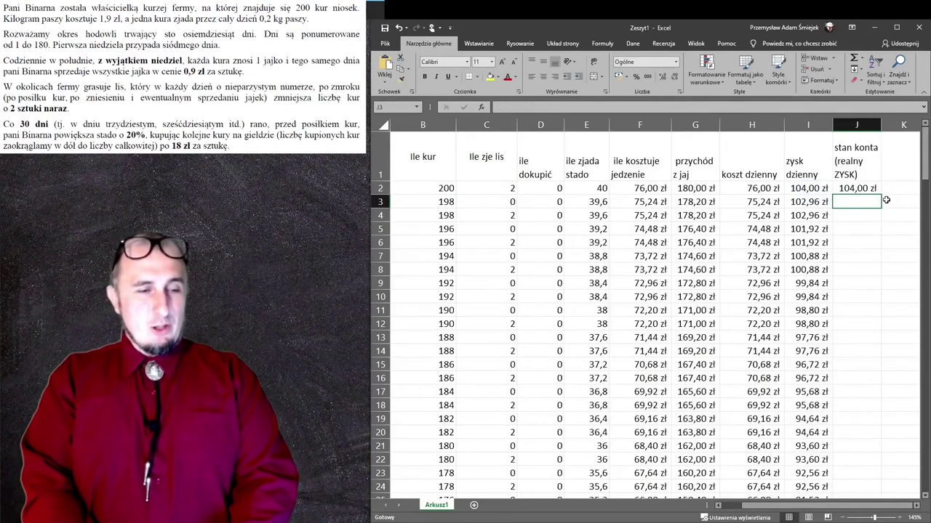
{"action": "left_click", "coordinate": [874, 189]}
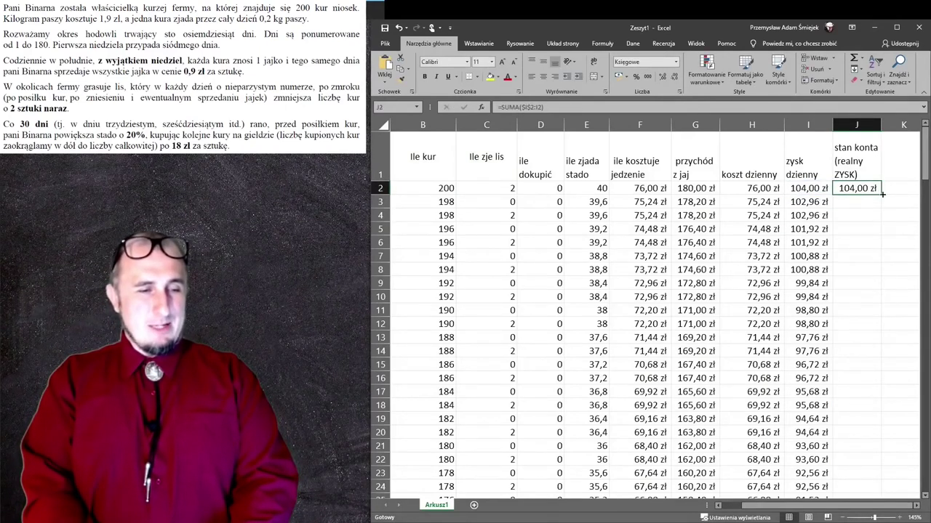
{"action": "double_click", "coordinate": [882, 194]}
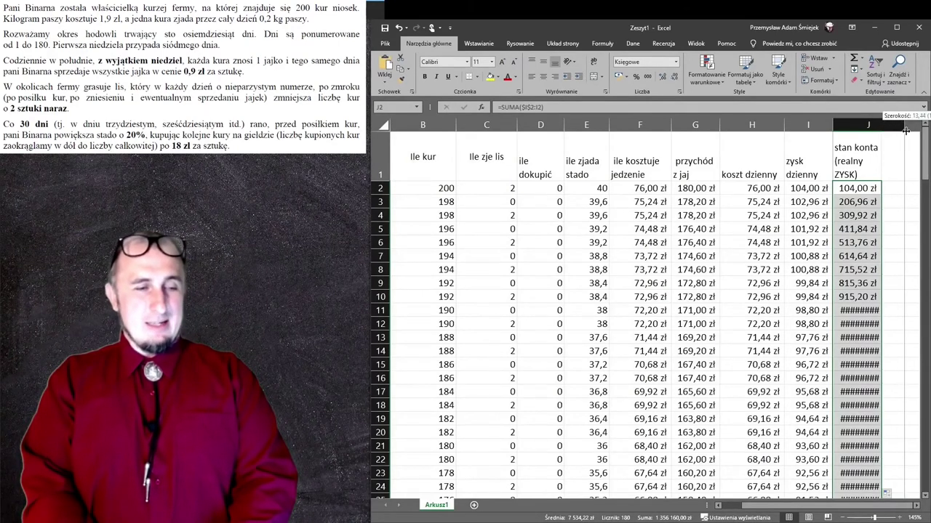
{"action": "left_click_drag", "start_coordinate": [894, 127], "coordinate": [906, 127]}
{"action": "left_click", "coordinate": [866, 216]}
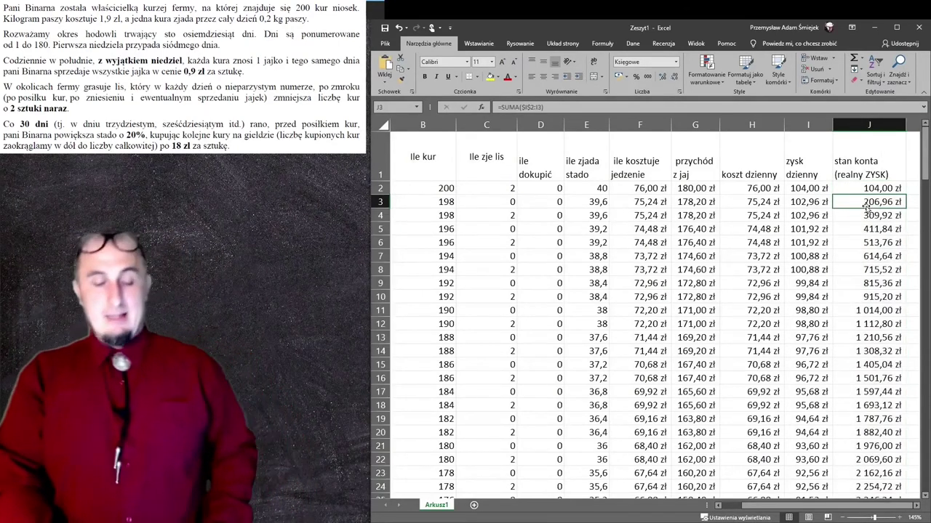
{"action": "key", "text": "Up"}
{"action": "key", "text": "Up"}
{"action": "key", "text": "F2"}
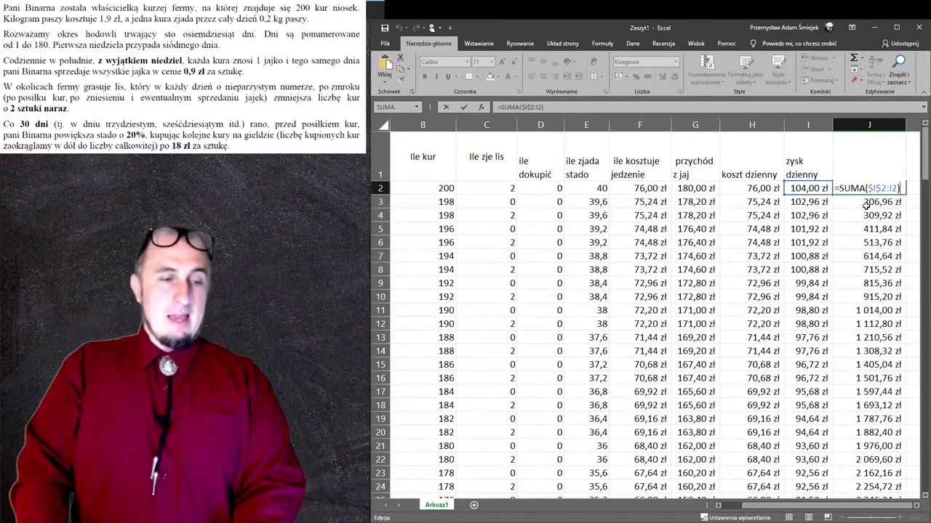
{"action": "key", "text": "Return"}
{"action": "key", "text": "F2"}
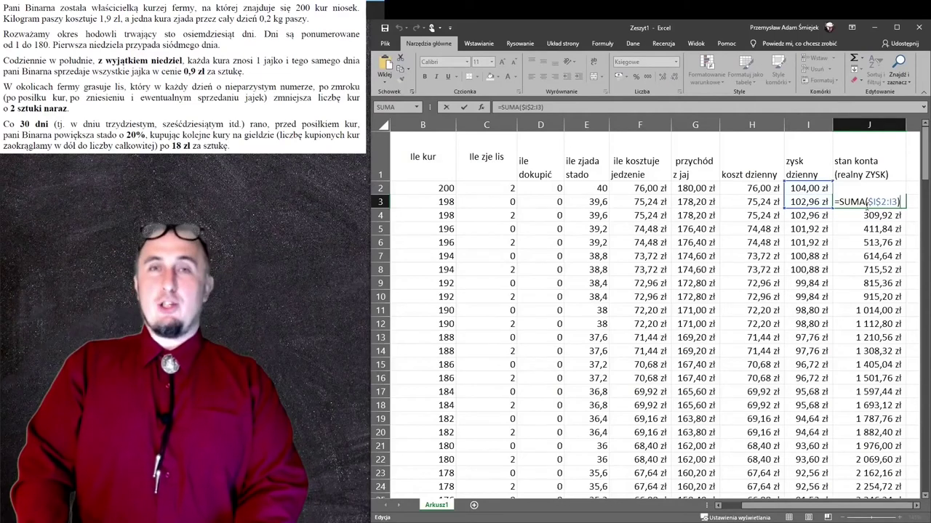
{"action": "key", "text": "Return"}
{"action": "key", "text": "F2"}
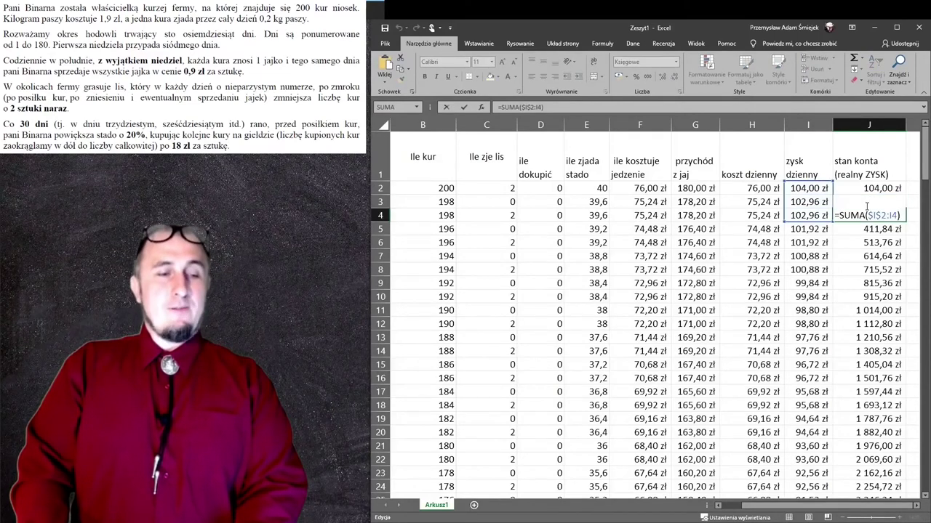
{"action": "key", "text": "Return"}
{"action": "key", "text": "Down"}
{"action": "key", "text": "Down"}
{"action": "key", "text": "F2"}
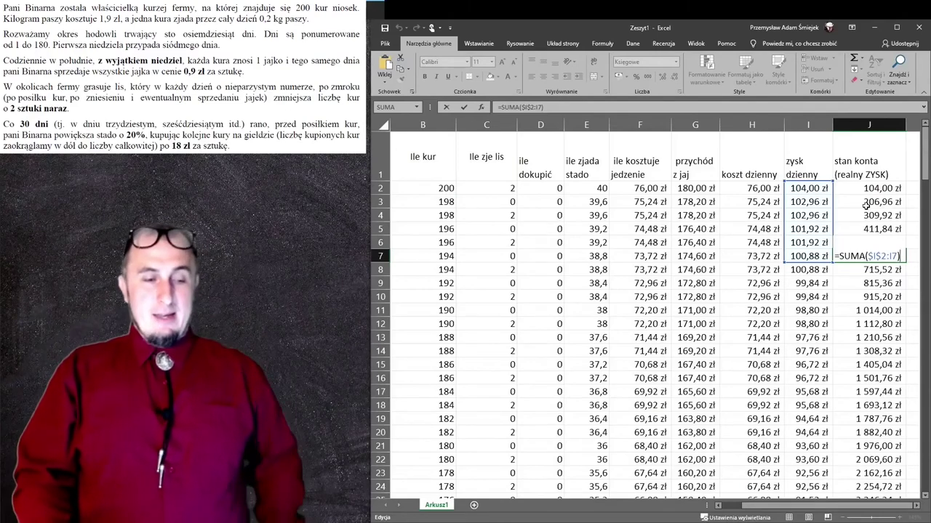
{"action": "key", "text": "Return"}
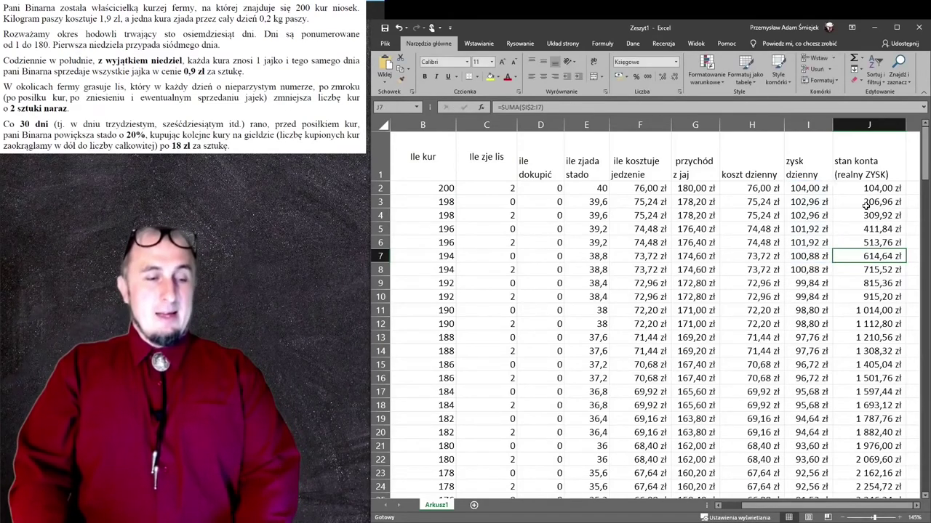
{"action": "key", "text": "Down"}
{"action": "key", "text": "Down"}
{"action": "key", "text": "Down"}
{"action": "key", "text": "Down"}
{"action": "key", "text": "Down"}
{"action": "key", "text": "Down"}
{"action": "key", "text": "Down"}
{"action": "key", "text": "Down"}
{"action": "key", "text": "Down"}
{"action": "key", "text": "Down"}
{"action": "key", "text": "Down"}
{"action": "key", "text": "Down"}
{"action": "key", "text": "Up"}
{"action": "key", "text": "Up"}
{"action": "key", "text": "Up"}
{"action": "key", "text": "Up"}
{"action": "key", "text": "Up"}
{"action": "key", "text": "Up"}
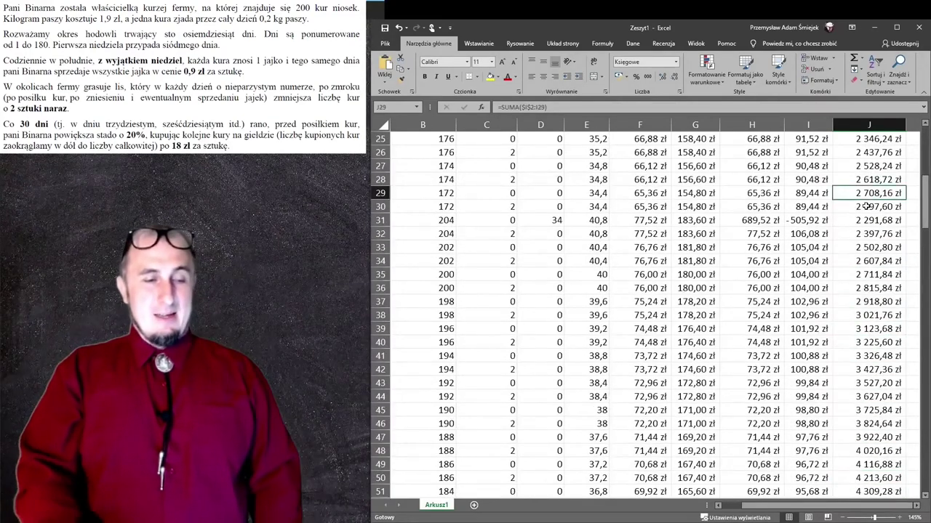
{"action": "key", "text": "Down"}
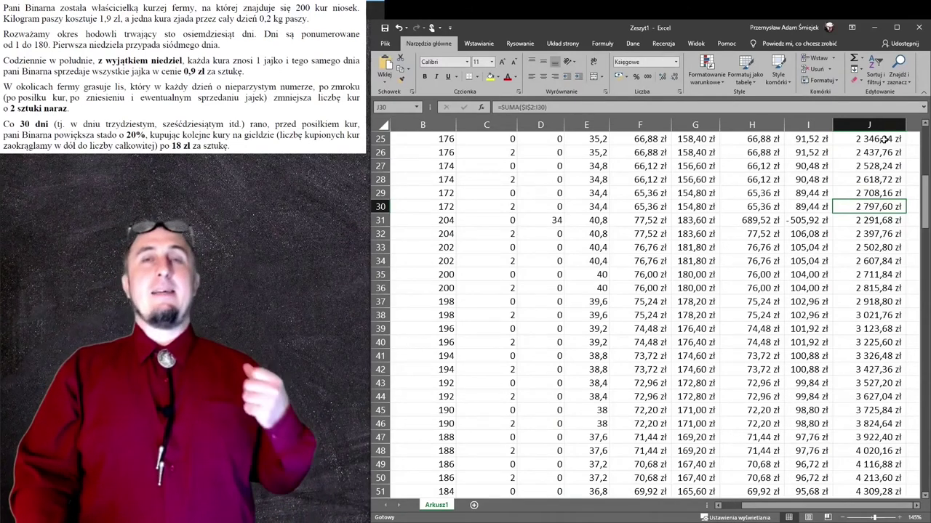
{"action": "key", "text": "Down"}
{"action": "key", "text": "Down"}
{"action": "key", "text": "Down"}
{"action": "key", "text": "Down"}
{"action": "key", "text": "Down"}
{"action": "key", "text": "Down"}
{"action": "key", "text": "Down"}
{"action": "key", "text": "Down"}
{"action": "key", "text": "Down"}
{"action": "key", "text": "Down"}
{"action": "key", "text": "Down"}
{"action": "key", "text": "Down"}
{"action": "key", "text": "Down"}
{"action": "key", "text": "Down"}
{"action": "key", "text": "Down"}
{"action": "key", "text": "Down"}
{"action": "key", "text": "Down"}
{"action": "key", "text": "Down"}
{"action": "key", "text": "Down"}
{"action": "key", "text": "Down"}
{"action": "key", "text": "Down"}
{"action": "key", "text": "Down"}
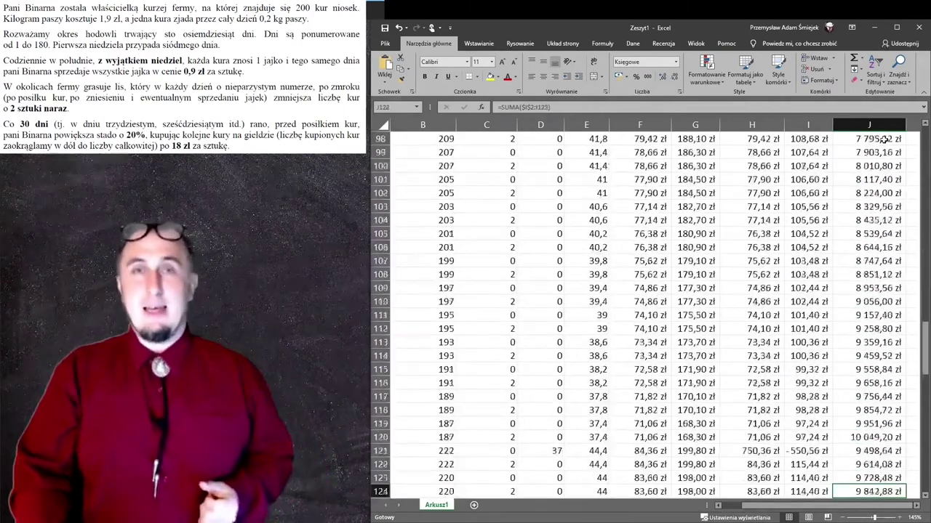
{"action": "key", "text": "Down"}
{"action": "key", "text": "Down"}
{"action": "key", "text": "Down"}
{"action": "key", "text": "Down"}
{"action": "key", "text": "Down"}
{"action": "key", "text": "Down"}
{"action": "key", "text": "Down"}
{"action": "key", "text": "Down"}
{"action": "key", "text": "Down"}
{"action": "key", "text": "Down"}
{"action": "key", "text": "Down"}
{"action": "key", "text": "Down"}
{"action": "key", "text": "Down"}
{"action": "key", "text": "Down"}
{"action": "key", "text": "Down"}
{"action": "key", "text": "Down"}
{"action": "key", "text": "Down"}
{"action": "key", "text": "Down"}
{"action": "key", "text": "Up"}
{"action": "key", "text": "Up"}
{"action": "key", "text": "Up"}
{"action": "key", "text": "Up"}
{"action": "key", "text": "Up"}
{"action": "key", "text": "Up"}
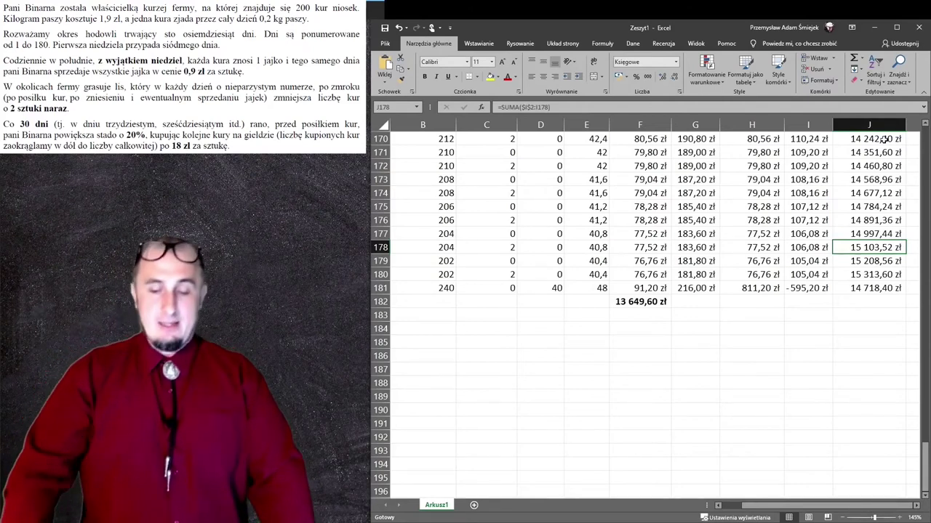
{"action": "key", "text": "Up"}
{"action": "key", "text": "Up"}
{"action": "key", "text": "Up"}
{"action": "key", "text": "Up"}
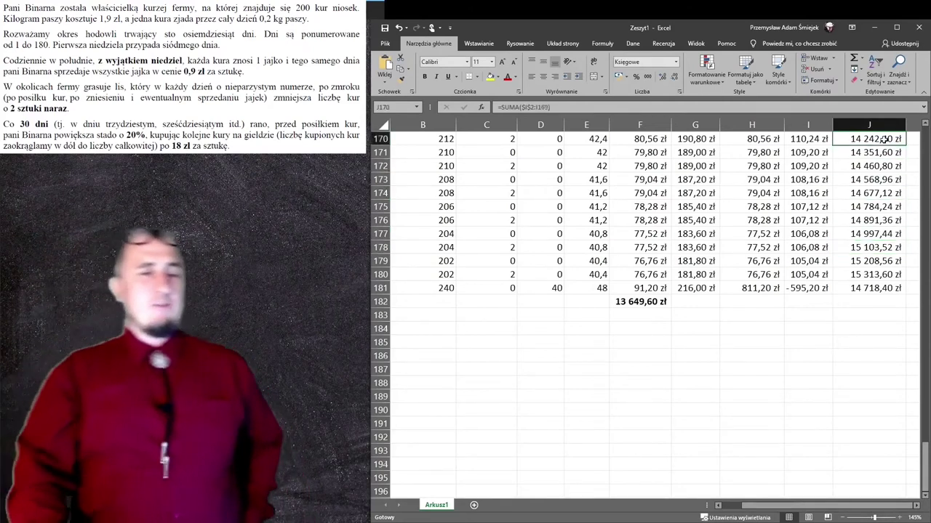
{"action": "key", "text": "Up"}
{"action": "key", "text": "Up"}
{"action": "key", "text": "Up"}
{"action": "key", "text": "Up"}
{"action": "key", "text": "Up"}
{"action": "key", "text": "Up"}
{"action": "key", "text": "Up"}
{"action": "key", "text": "Up"}
{"action": "key", "text": "Up"}
{"action": "key", "text": "Up"}
{"action": "key", "text": "Up"}
{"action": "key", "text": "Up"}
{"action": "key", "text": "Up"}
{"action": "key", "text": "Up"}
{"action": "key", "text": "Up"}
{"action": "key", "text": "Up"}
{"action": "key", "text": "Up"}
{"action": "key", "text": "Up"}
{"action": "key", "text": "Up"}
{"action": "key", "text": "Up"}
{"action": "key", "text": "Up"}
{"action": "key", "text": "Up"}
{"action": "key", "text": "Up"}
{"action": "key", "text": "Up"}
{"action": "key", "text": "Up"}
{"action": "key", "text": "Up"}
{"action": "key", "text": "Up"}
{"action": "key", "text": "Up"}
{"action": "key", "text": "Up"}
{"action": "key", "text": "Up"}
{"action": "key", "text": "Up"}
{"action": "key", "text": "Up"}
{"action": "key", "text": "Up"}
{"action": "key", "text": "Up"}
{"action": "key", "text": "Up"}
{"action": "key", "text": "Up"}
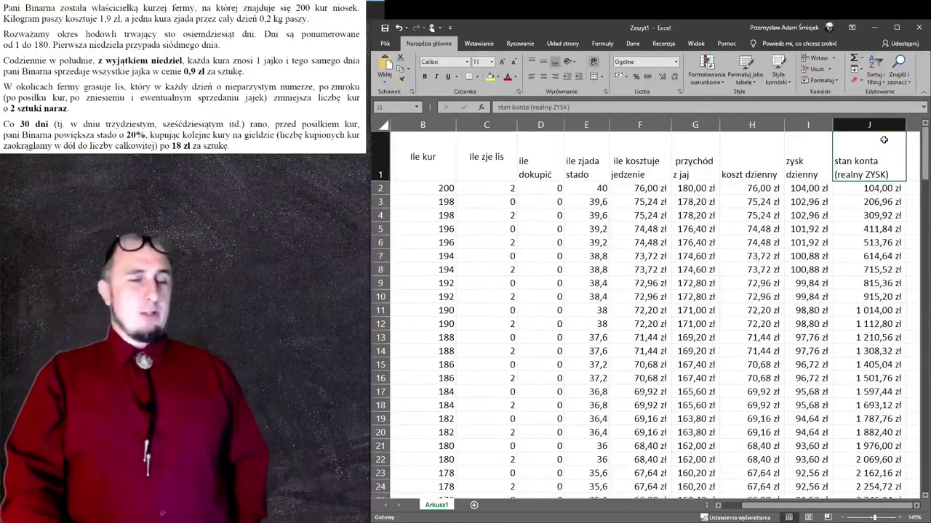
- Inspect the balance formulas around rows 16–17 and the final balance in row 181
{"action": "key", "text": "Down"}
{"action": "key", "text": "Down"}
{"action": "key", "text": "Down"}
{"action": "key", "text": "Down"}
{"action": "key", "text": "Down"}
{"action": "key", "text": "Up"}
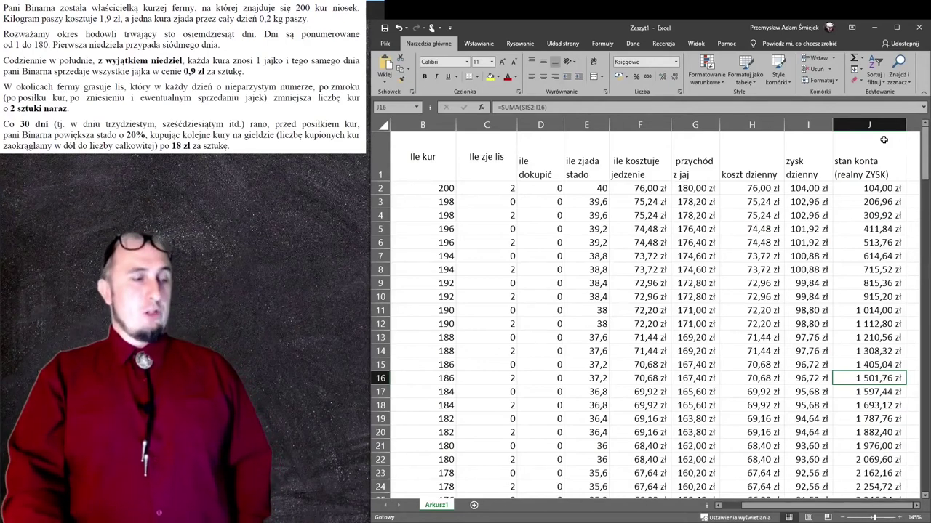
{"action": "key", "text": "Left"}
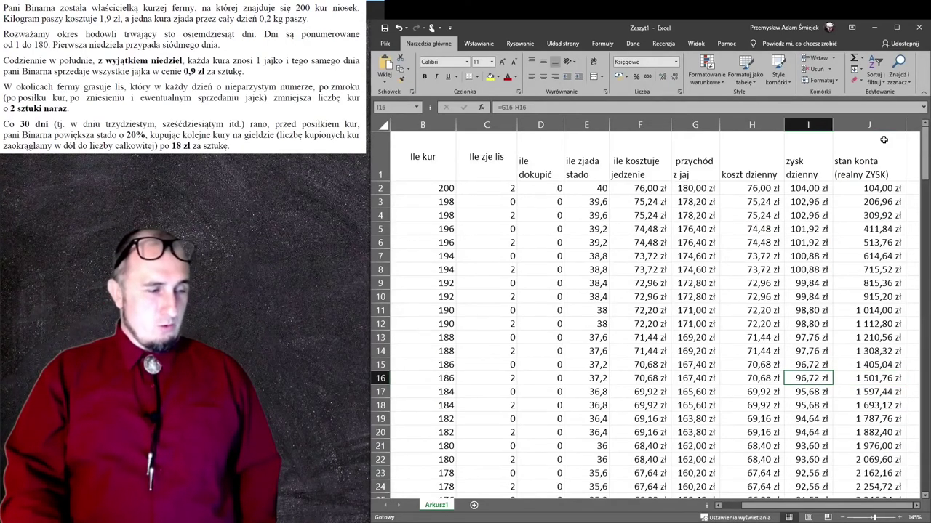
{"action": "key", "text": "Left"}
{"action": "key", "text": "Left"}
{"action": "key", "text": "Left"}
{"action": "key", "text": "Right"}
{"action": "key", "text": "Right"}
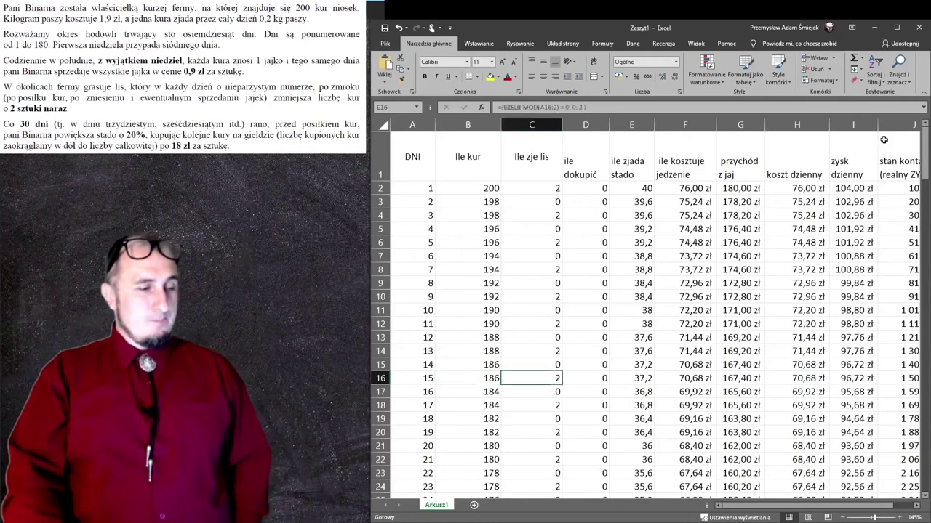
{"action": "key", "text": "Right"}
{"action": "key", "text": "Right"}
{"action": "key", "text": "Right"}
{"action": "key", "text": "Right"}
{"action": "key", "text": "Right"}
{"action": "key", "text": "Left"}
{"action": "key", "text": "Left"}
{"action": "key", "text": "Left"}
{"action": "key", "text": "Right"}
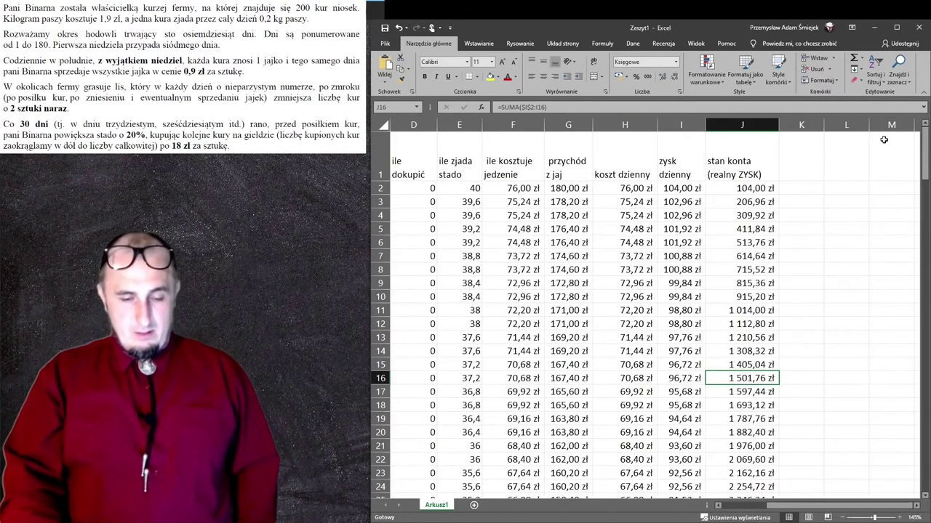
{"action": "key", "text": "Down"}
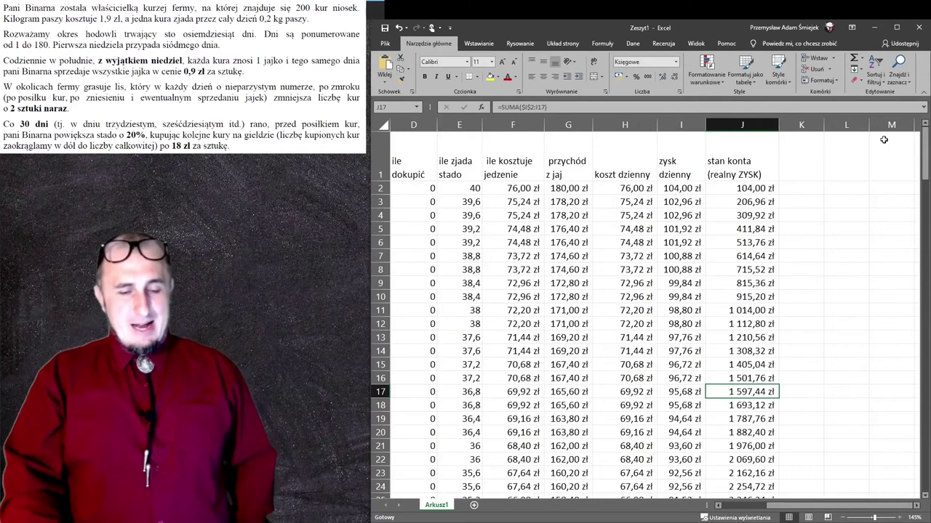
{"action": "key", "text": "Up"}
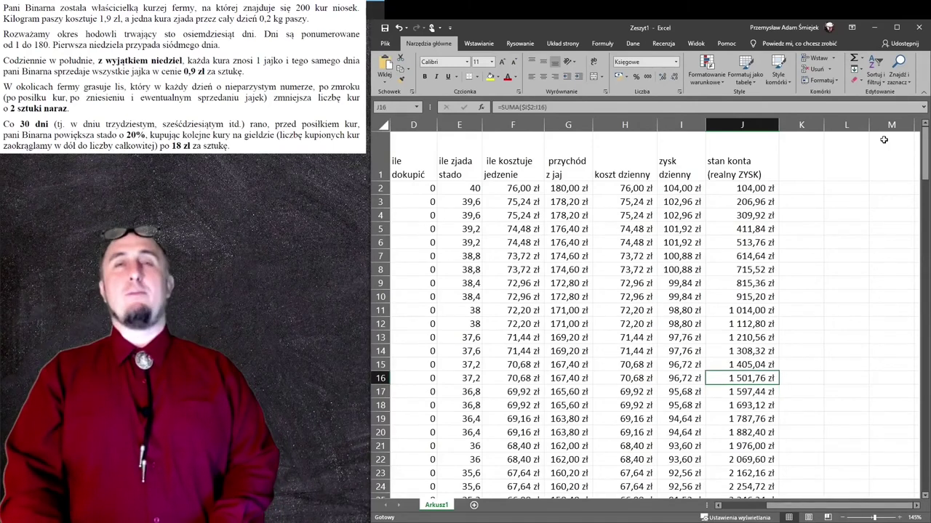
{"action": "key", "text": "ctrl+Down"}
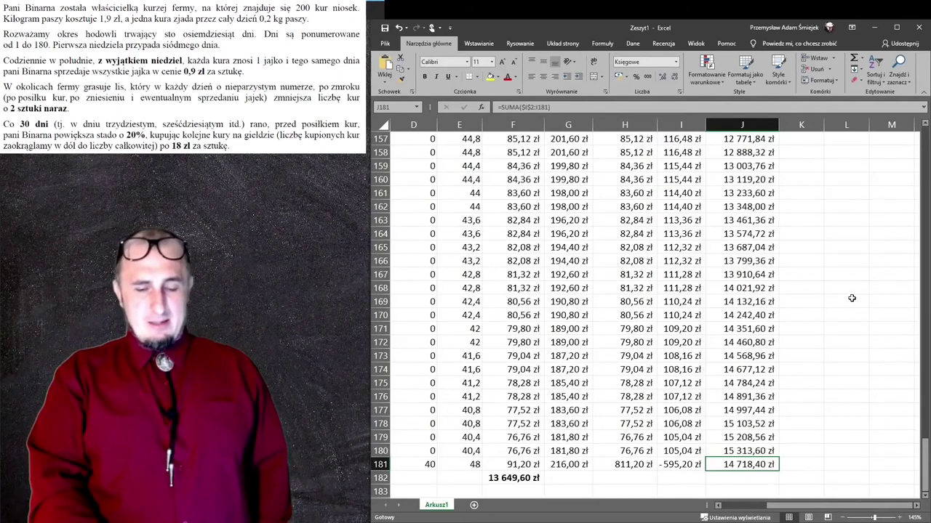
- Check the daily cost formula in H2, then select columns G and H as chart data
{"action": "scroll", "coordinate": [851, 298], "scroll_direction": "up", "scroll_amount": 20}
{"action": "scroll", "coordinate": [852, 298], "scroll_direction": "up", "scroll_amount": 20}
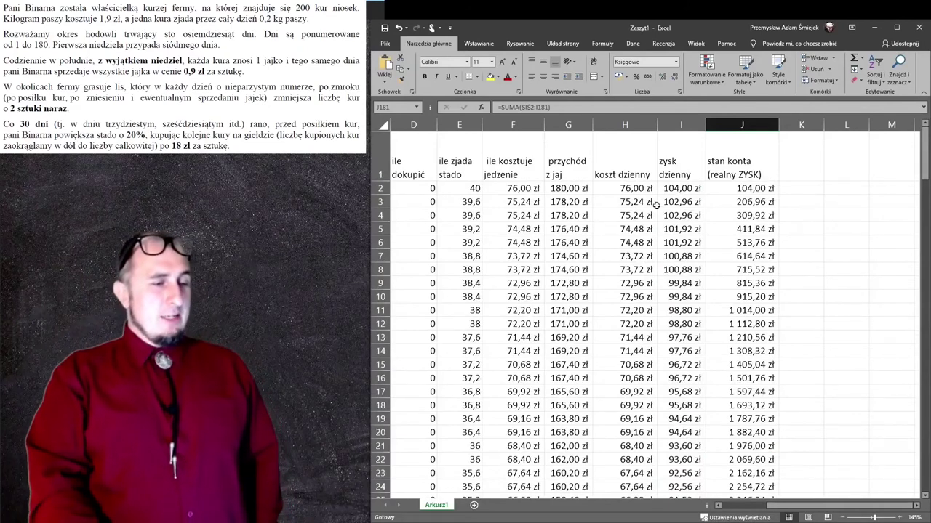
{"action": "left_click", "coordinate": [620, 165]}
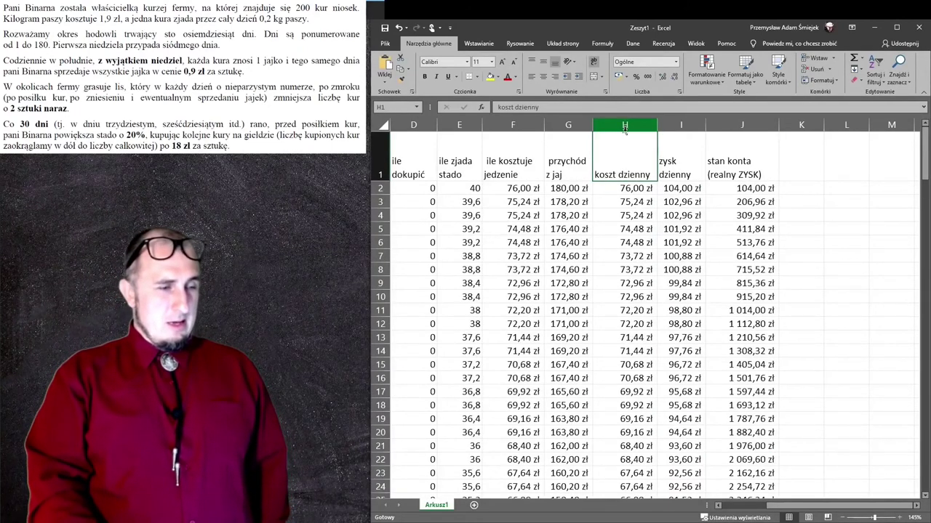
{"action": "left_click", "coordinate": [633, 189]}
{"action": "scroll", "coordinate": [625, 252], "scroll_direction": "down", "scroll_amount": 4}
{"action": "scroll", "coordinate": [626, 252], "scroll_direction": "down", "scroll_amount": 4}
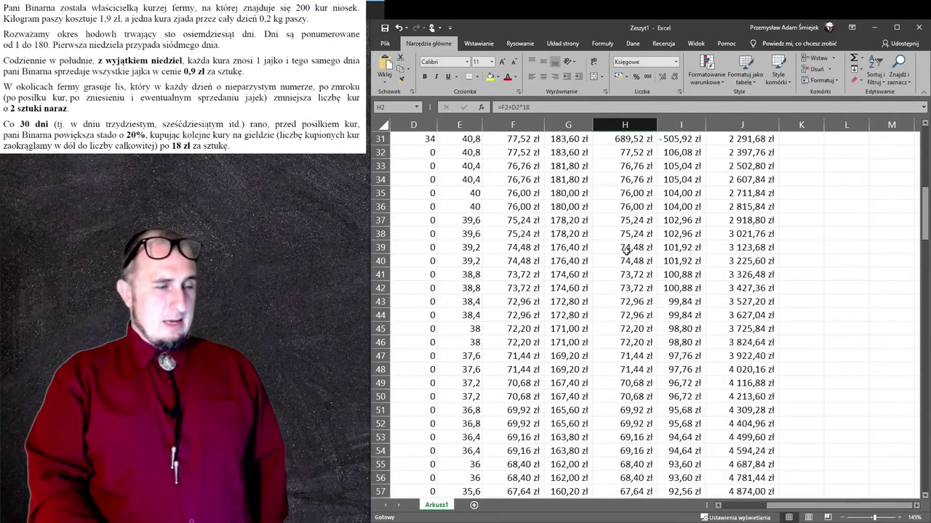
{"action": "scroll", "coordinate": [627, 218], "scroll_direction": "up", "scroll_amount": 8}
{"action": "left_click", "coordinate": [627, 173]}
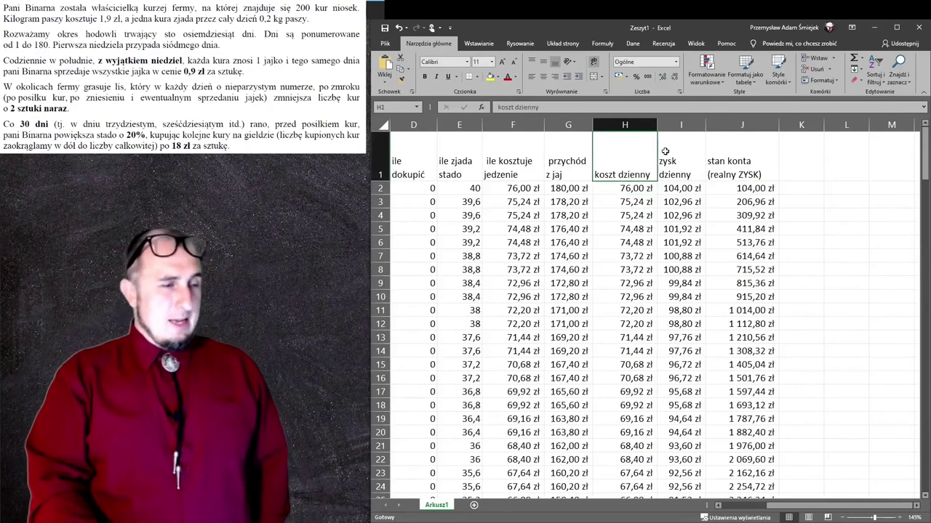
{"action": "left_click_drag", "start_coordinate": [578, 126], "coordinate": [655, 151]}
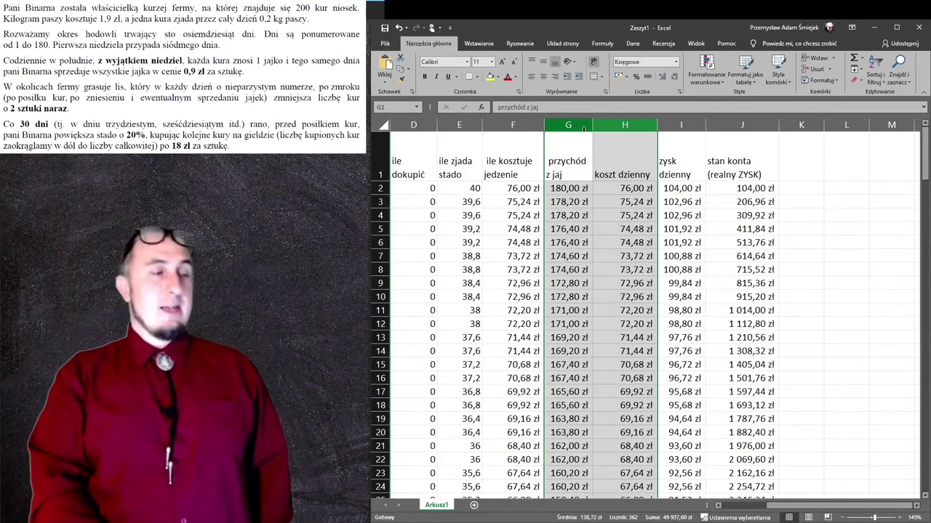
- Insert a 2D line chart of przychód z jaj vs koszt dzienny and enlarge it
{"action": "left_click", "coordinate": [479, 42]}
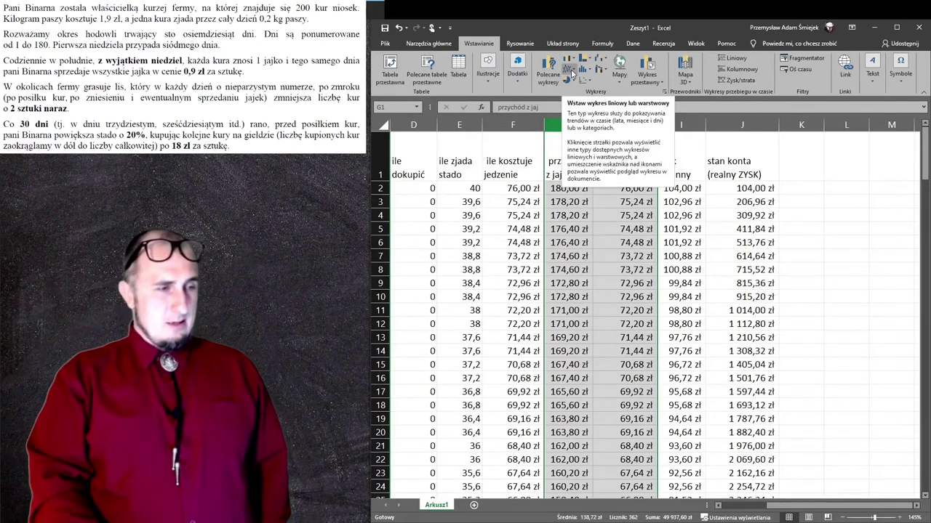
{"action": "left_click", "coordinate": [574, 73]}
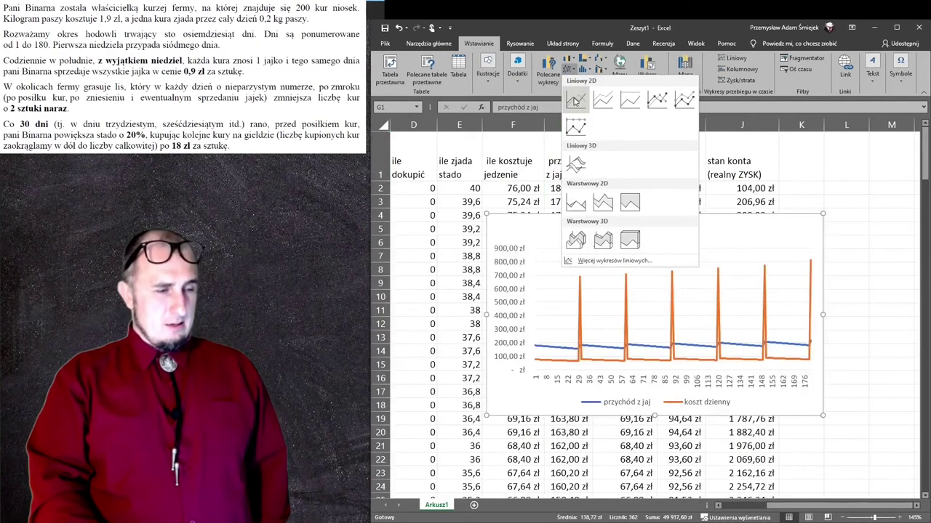
{"action": "left_click", "coordinate": [575, 100]}
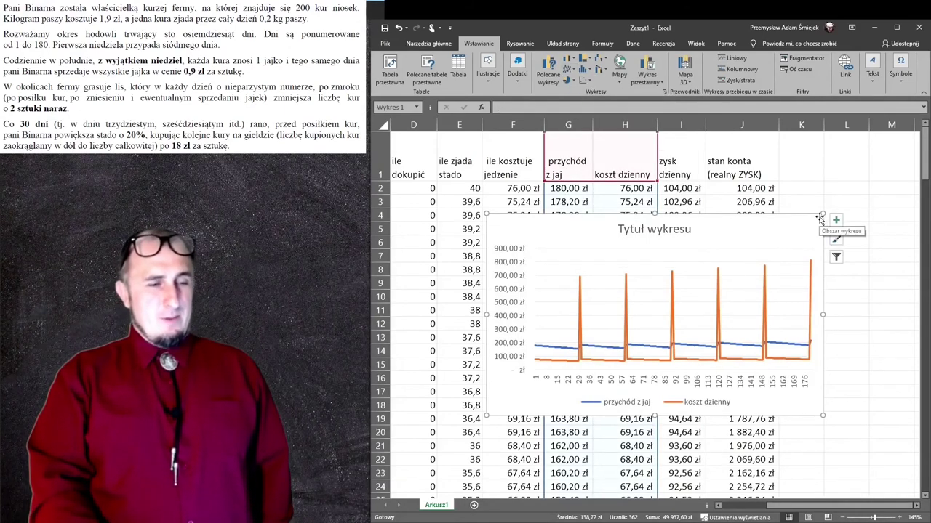
{"action": "left_click_drag", "start_coordinate": [822, 213], "coordinate": [906, 144]}
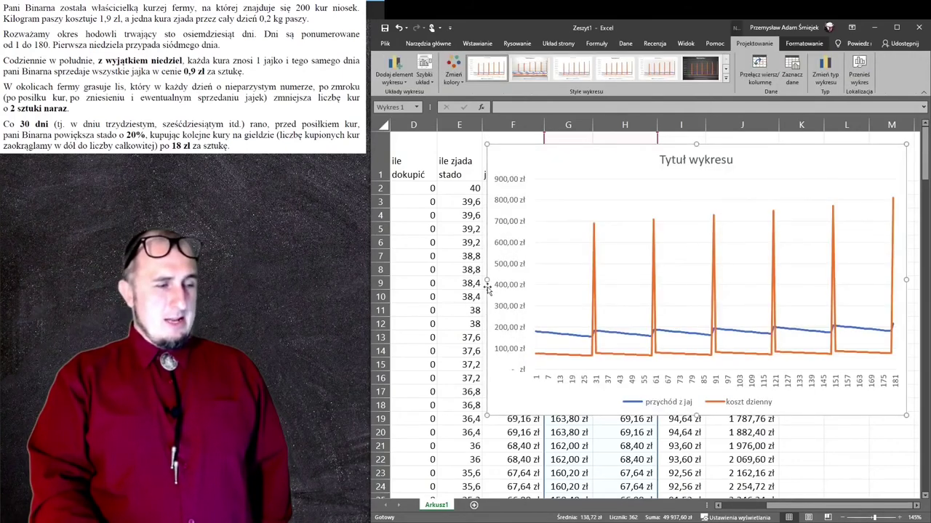
{"action": "left_click_drag", "start_coordinate": [487, 280], "coordinate": [440, 276]}
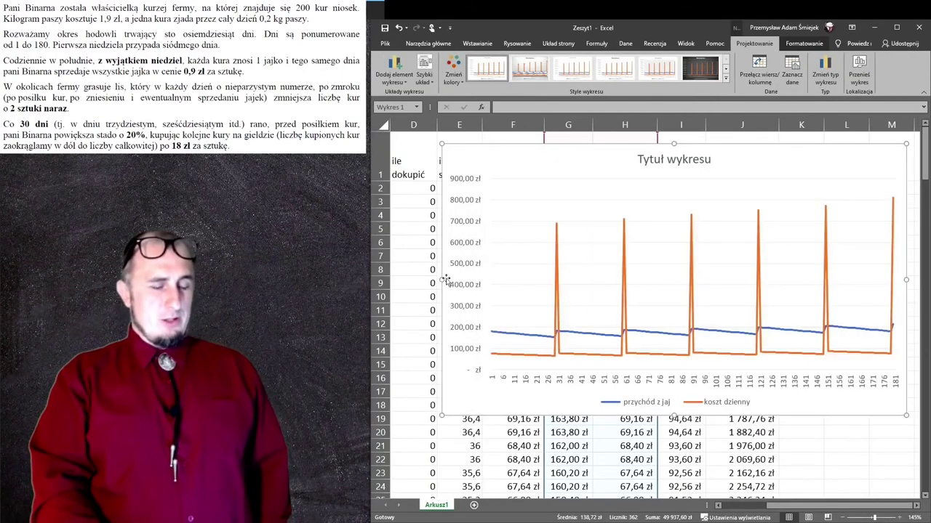